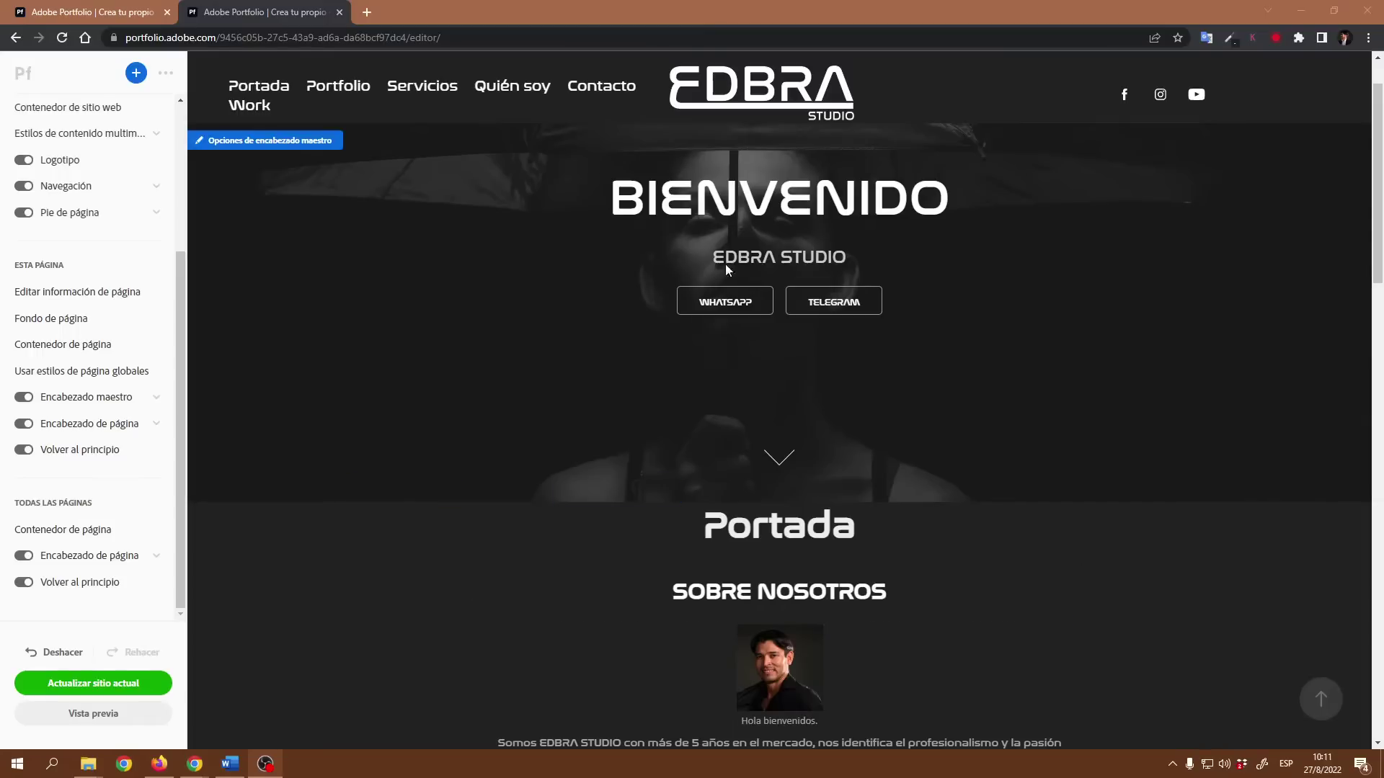
On the Contacto page, open the Contáctanos button's settings and select its external WhatsApp link address
{"action": "left_click", "coordinate": [614, 92]}
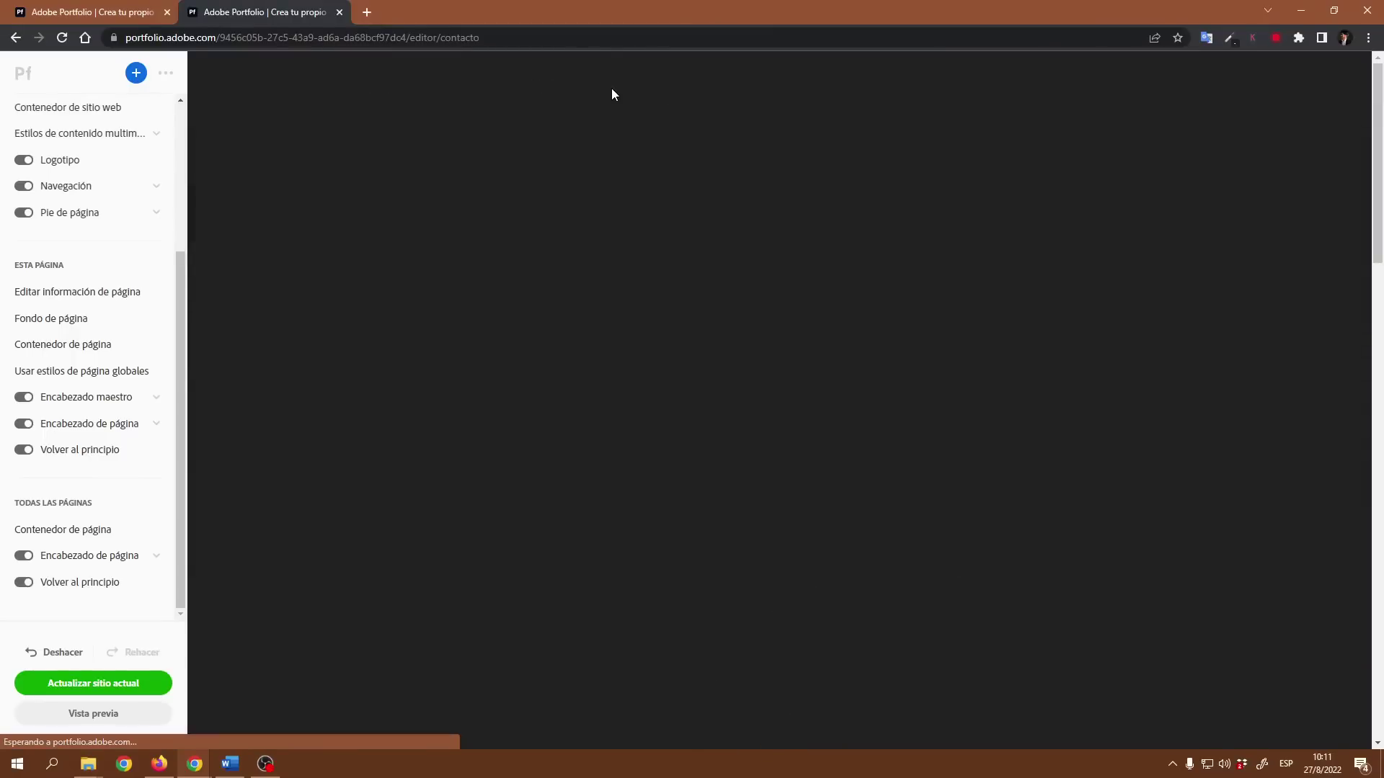
{"action": "scroll", "coordinate": [1051, 481], "scroll_direction": "down", "scroll_amount": 5}
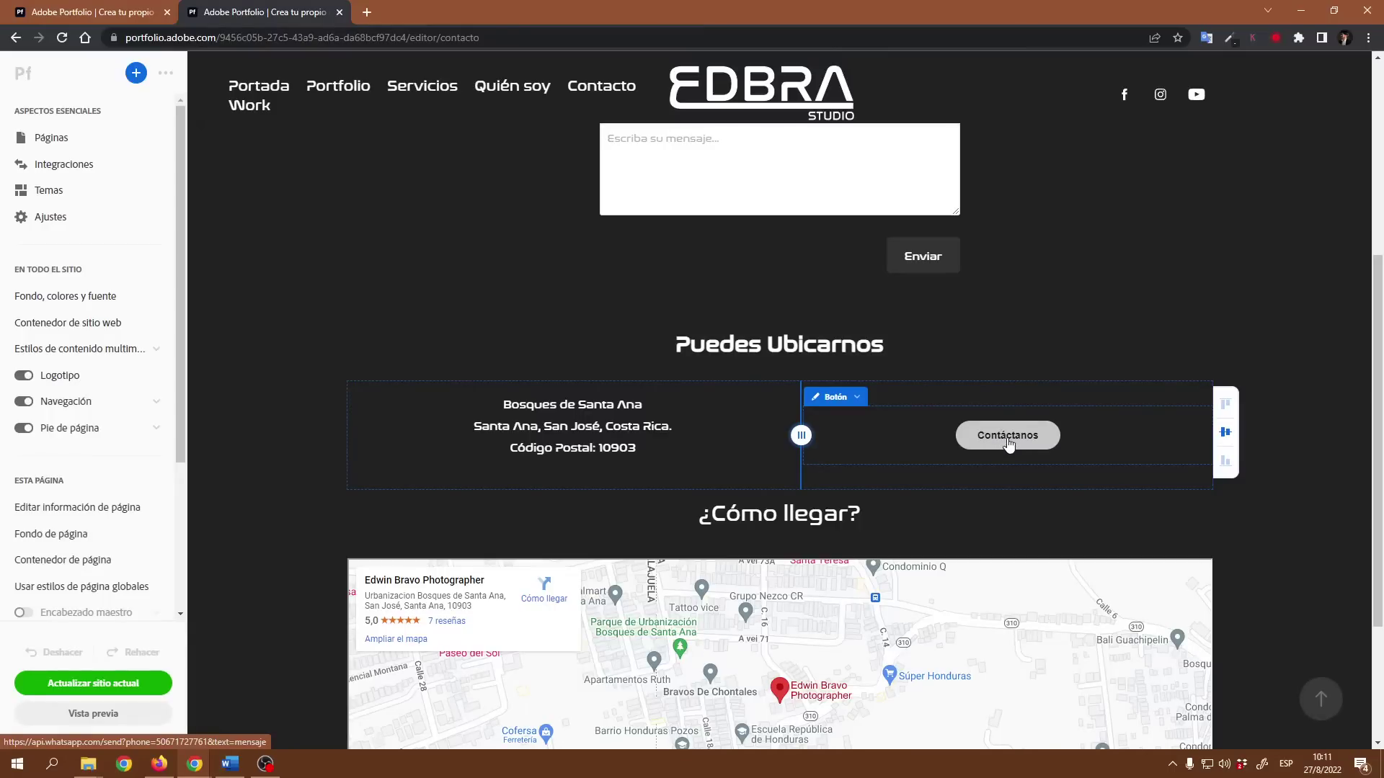
{"action": "left_click", "coordinate": [837, 397]}
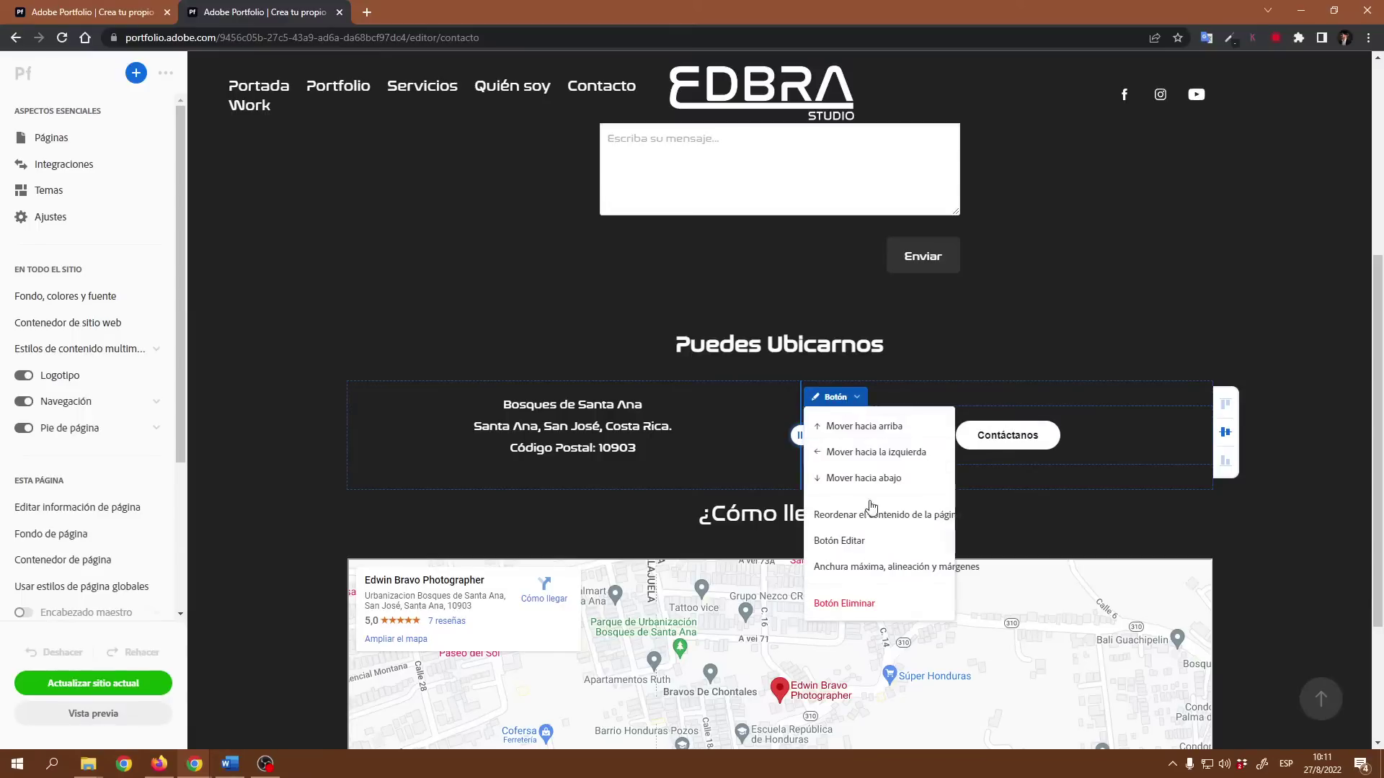
{"action": "left_click", "coordinate": [854, 541]}
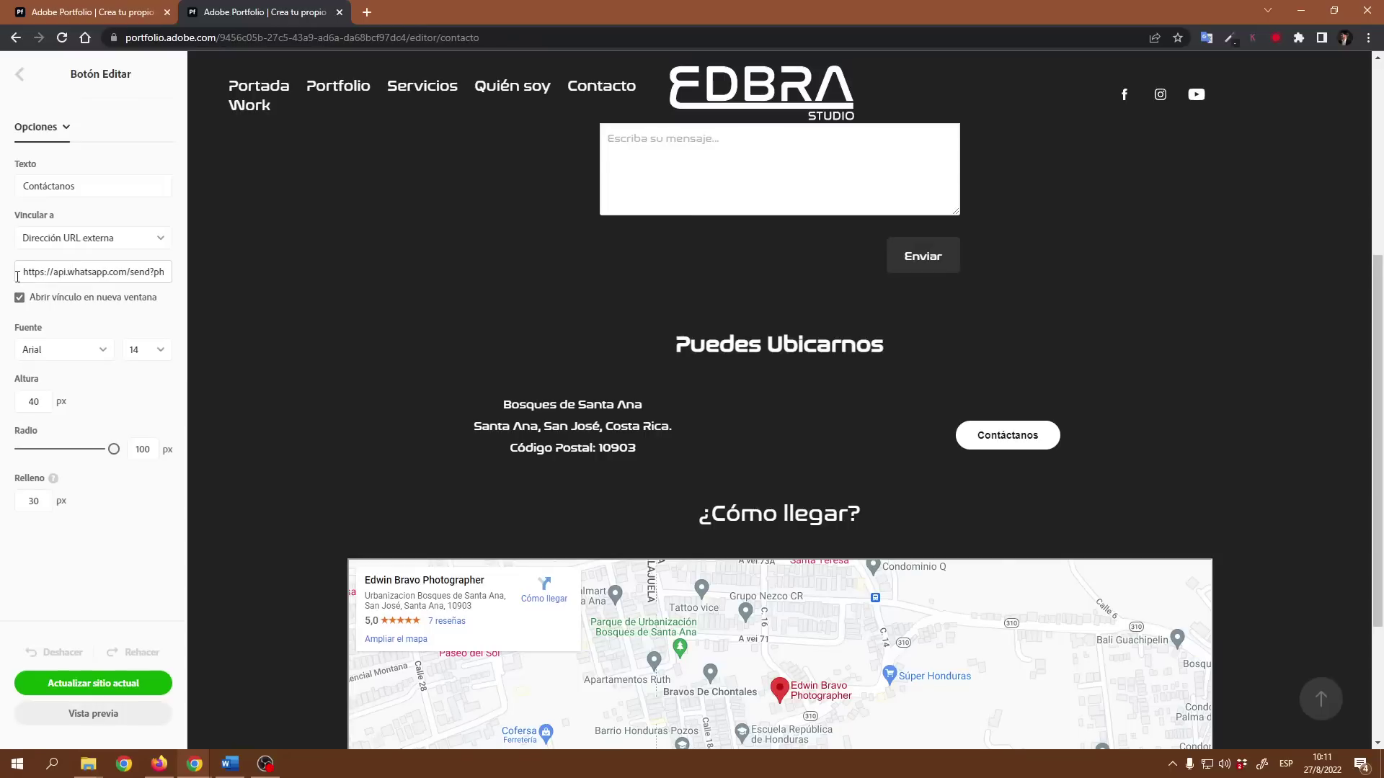
{"action": "left_click_drag", "start_coordinate": [17, 277], "coordinate": [173, 297]}
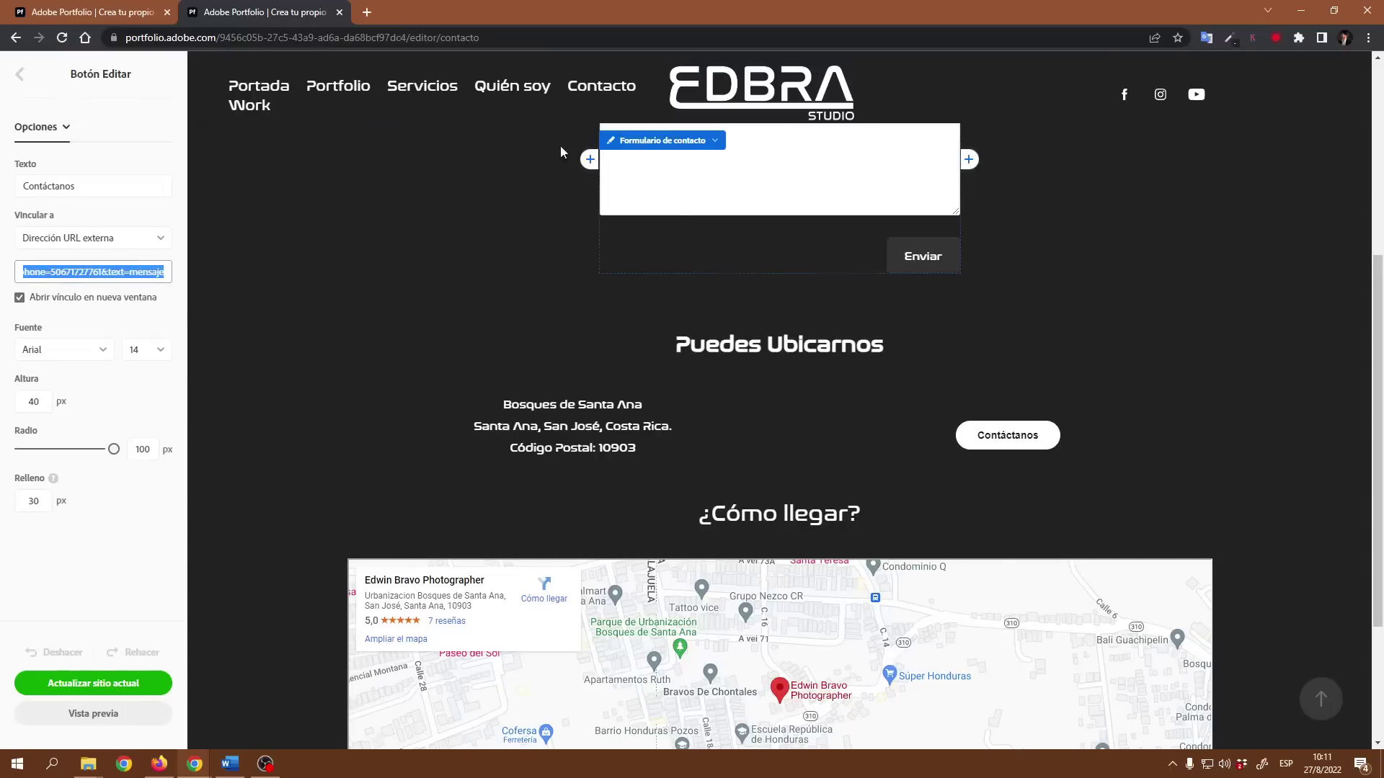
On the Quién soy page, open the social icons' profile links and the Mi Portfolio button's settings for review
{"action": "left_click", "coordinate": [525, 87]}
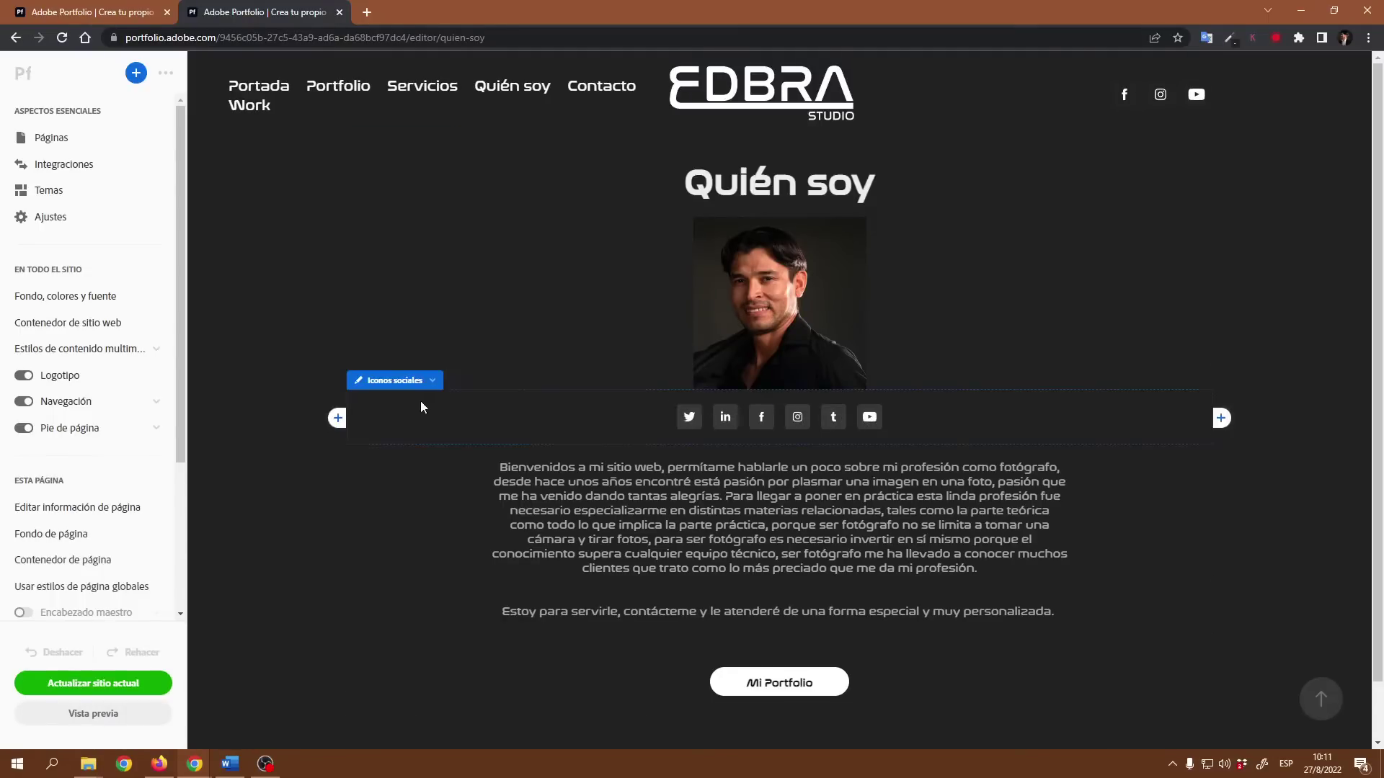
{"action": "left_click", "coordinate": [431, 386]}
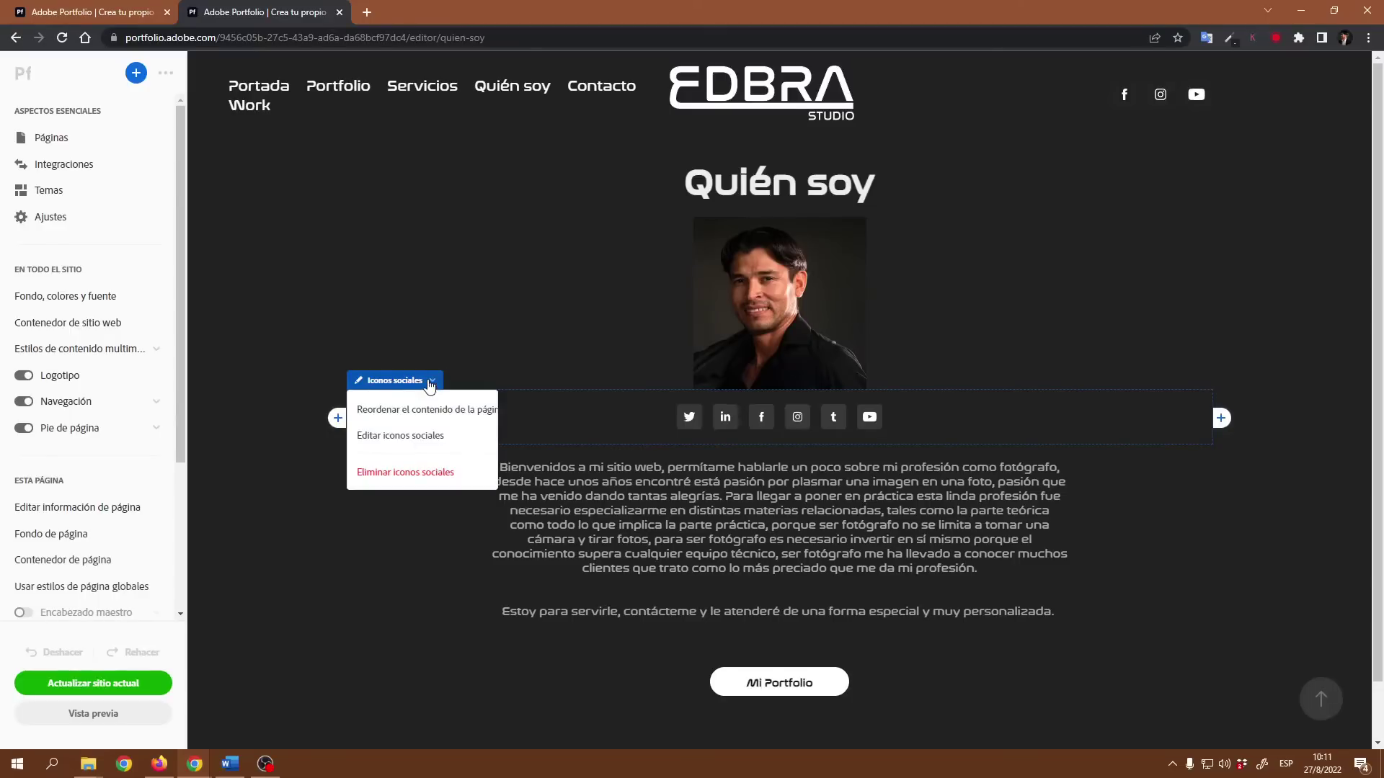
{"action": "left_click", "coordinate": [403, 436]}
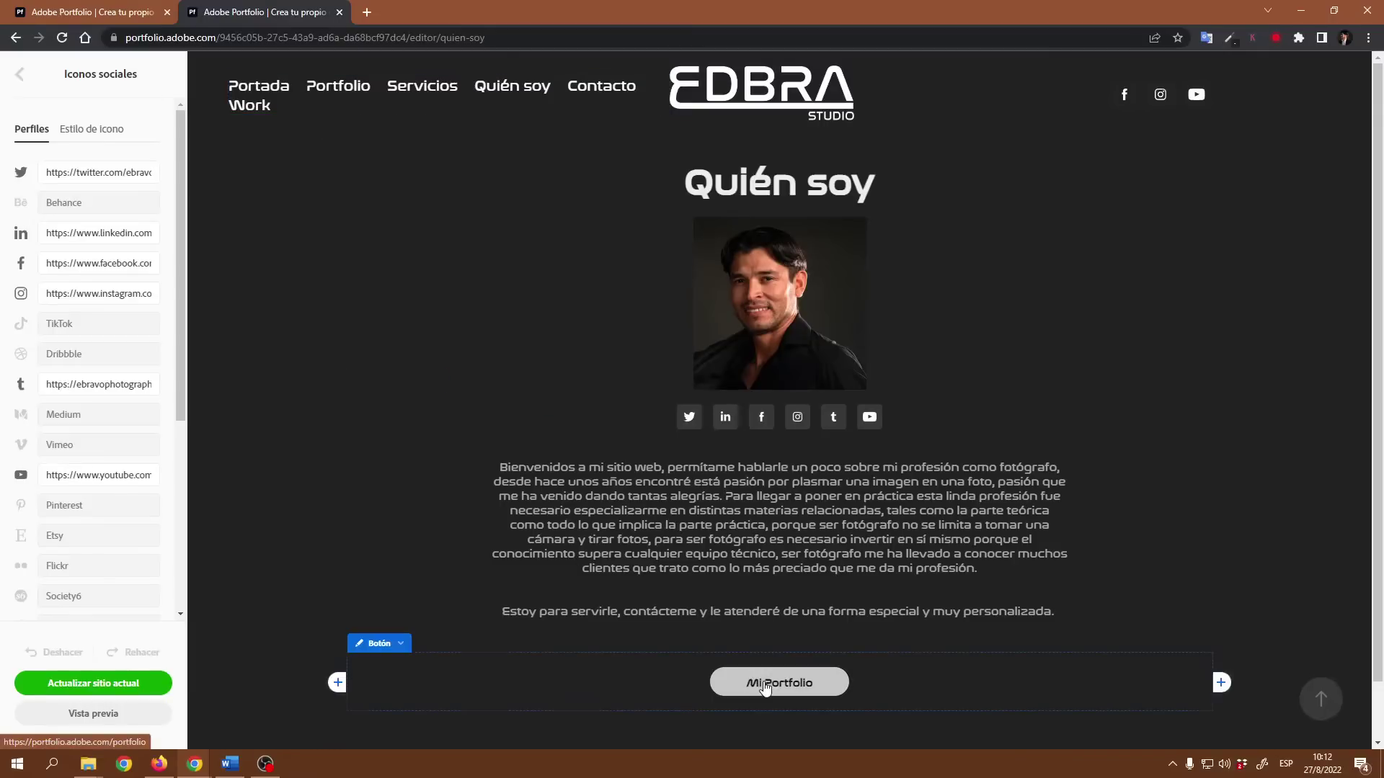
{"action": "left_click", "coordinate": [402, 645]}
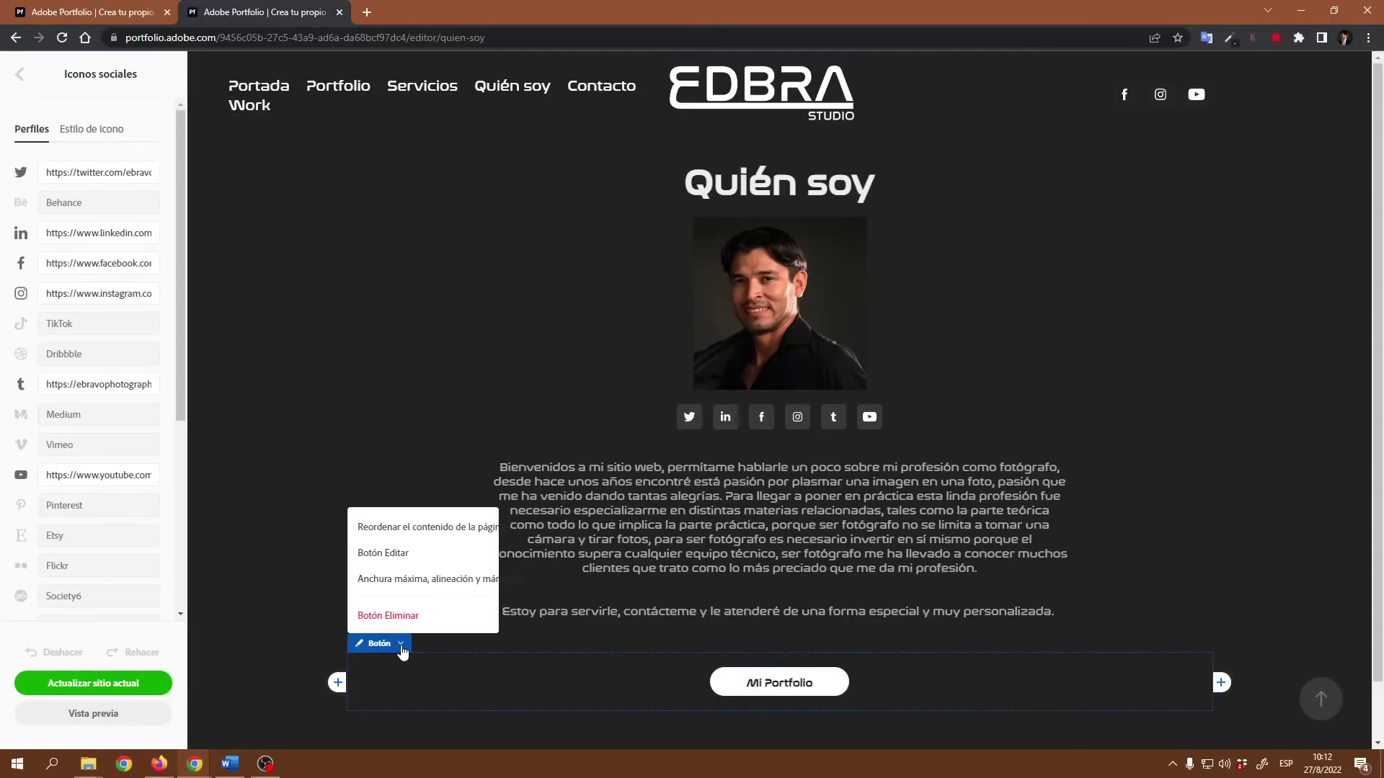
{"action": "left_click", "coordinate": [396, 552]}
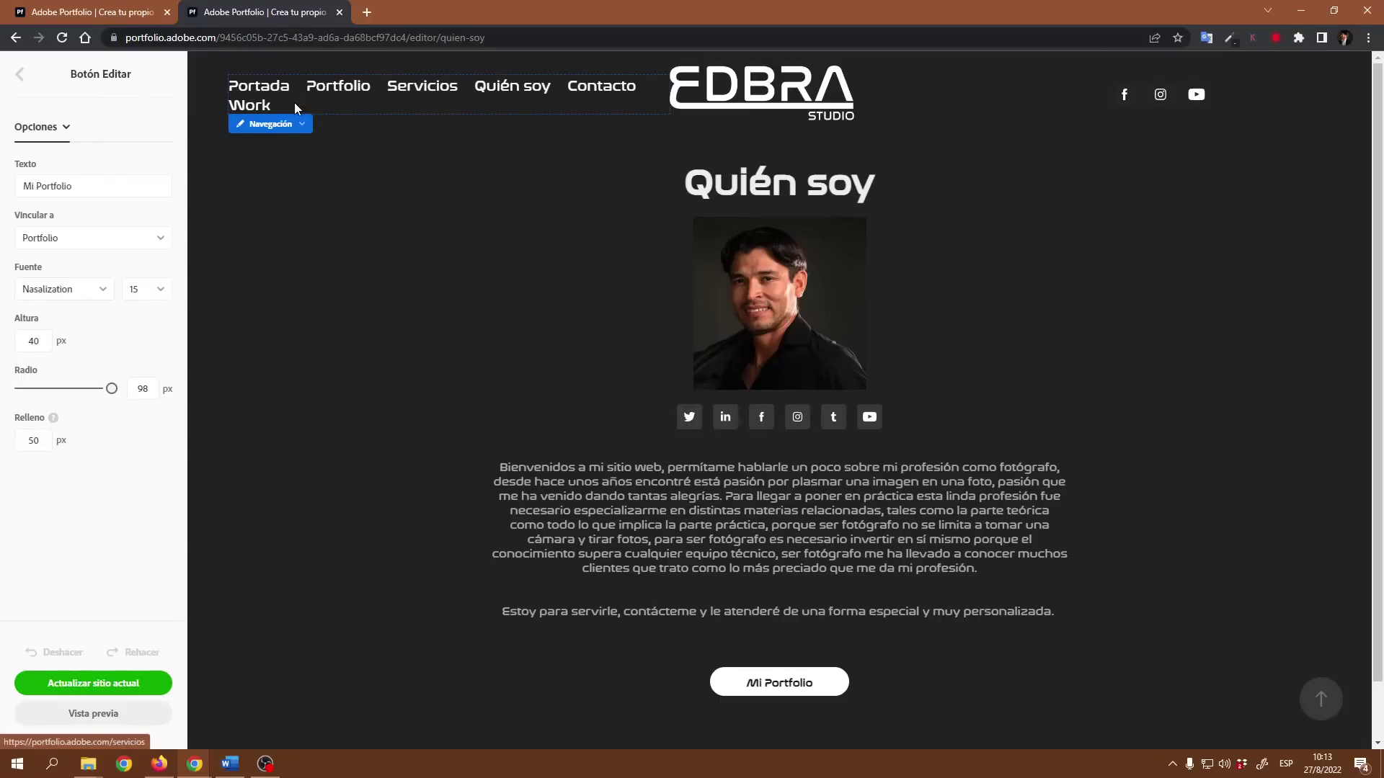
Review the content of the Portada, Portfolio and Servicios pages
{"action": "left_click", "coordinate": [261, 88]}
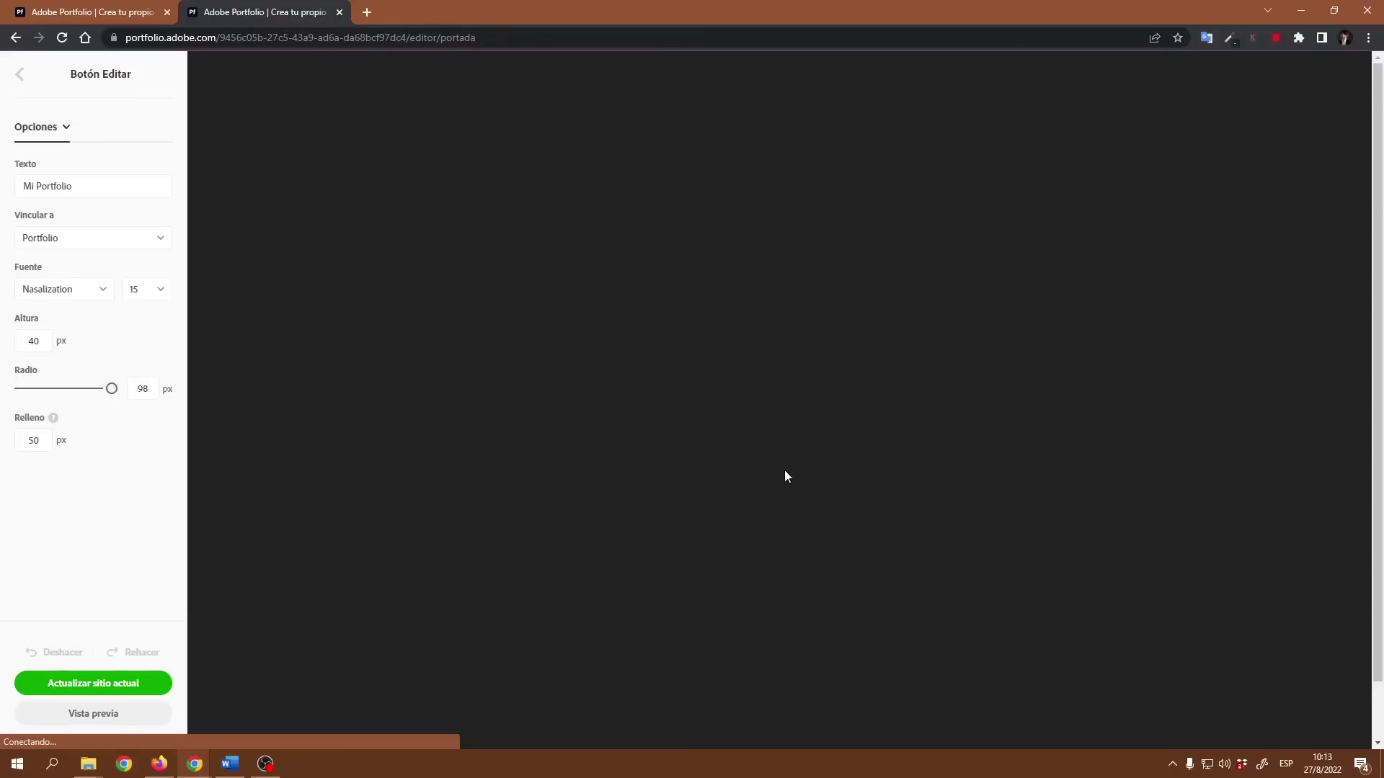
{"action": "scroll", "coordinate": [771, 506], "scroll_direction": "down", "scroll_amount": 5}
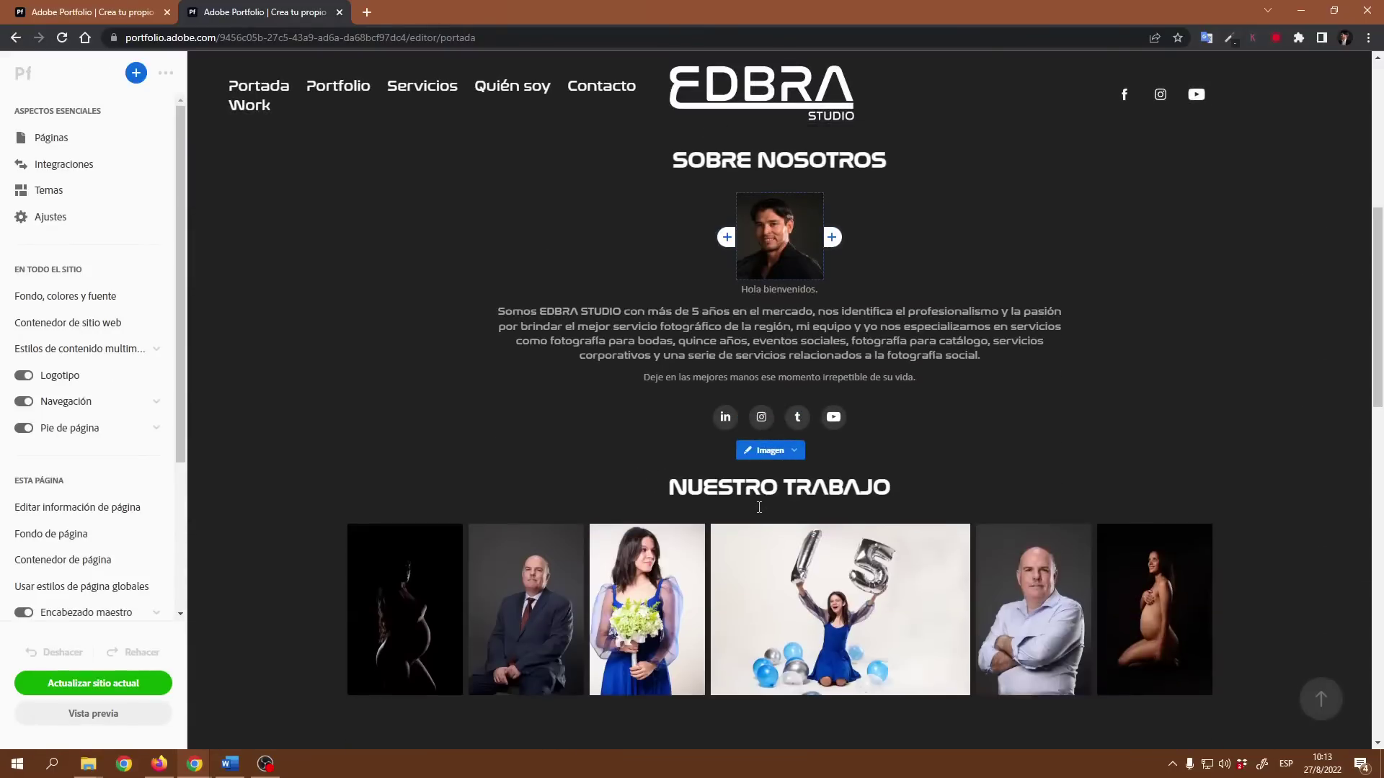
{"action": "scroll", "coordinate": [759, 508], "scroll_direction": "up", "scroll_amount": 6}
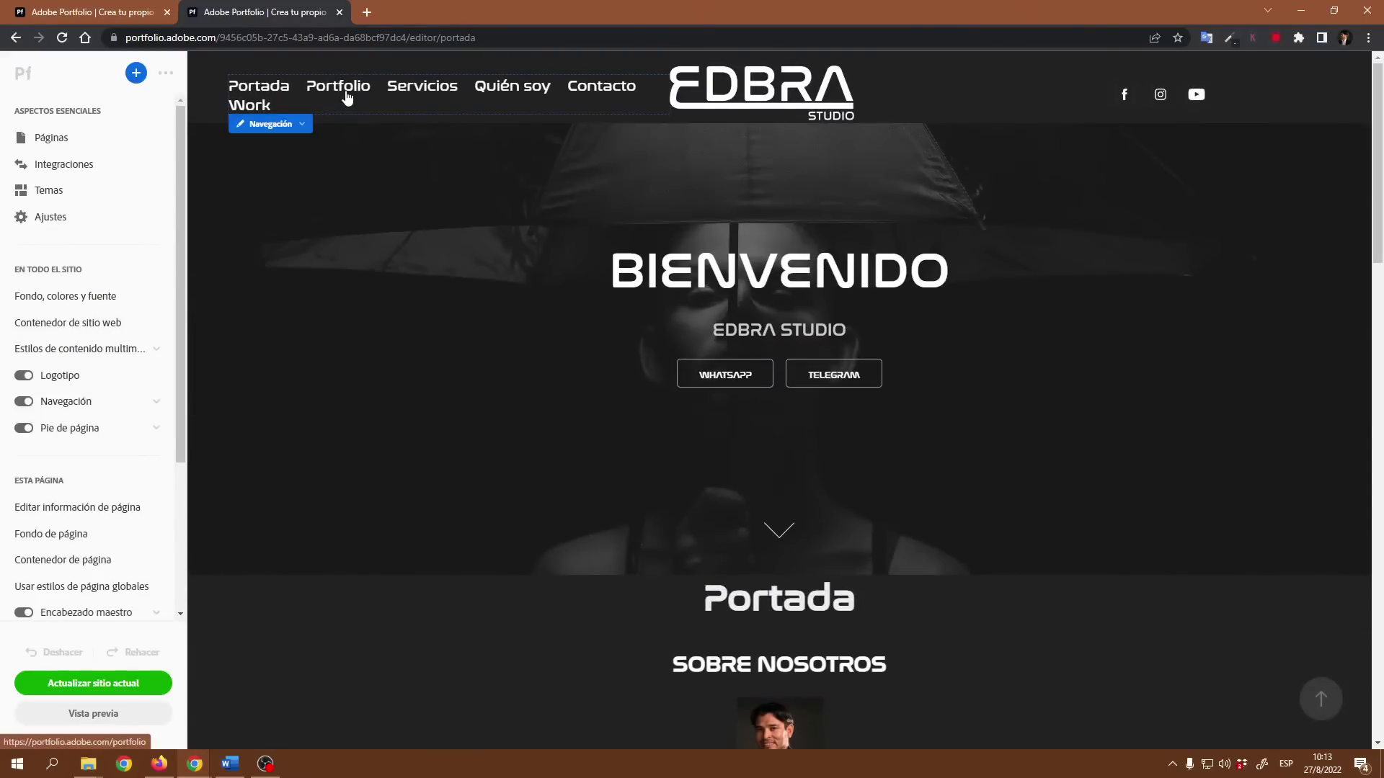
{"action": "left_click", "coordinate": [346, 96]}
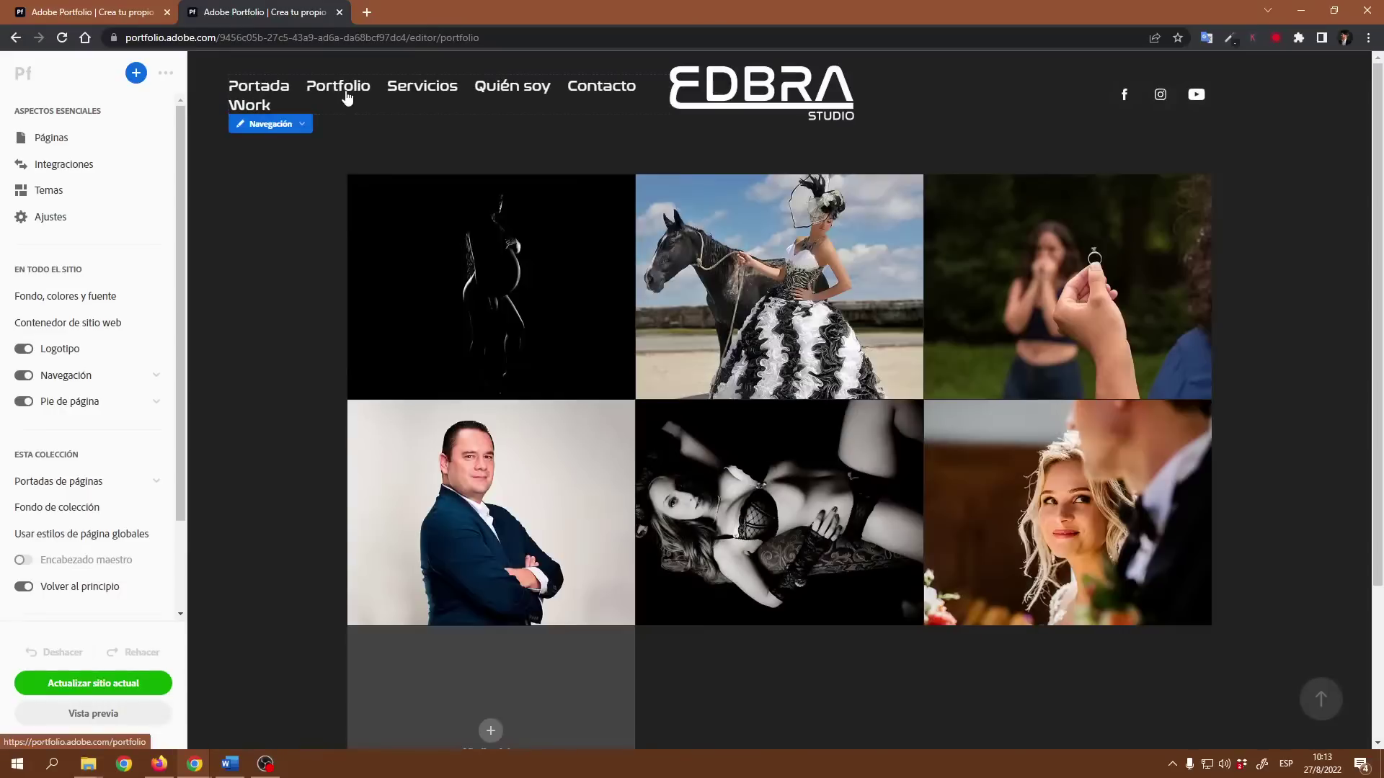
{"action": "scroll", "coordinate": [1022, 508], "scroll_direction": "down", "scroll_amount": 3}
{"action": "scroll", "coordinate": [1018, 508], "scroll_direction": "up", "scroll_amount": 1}
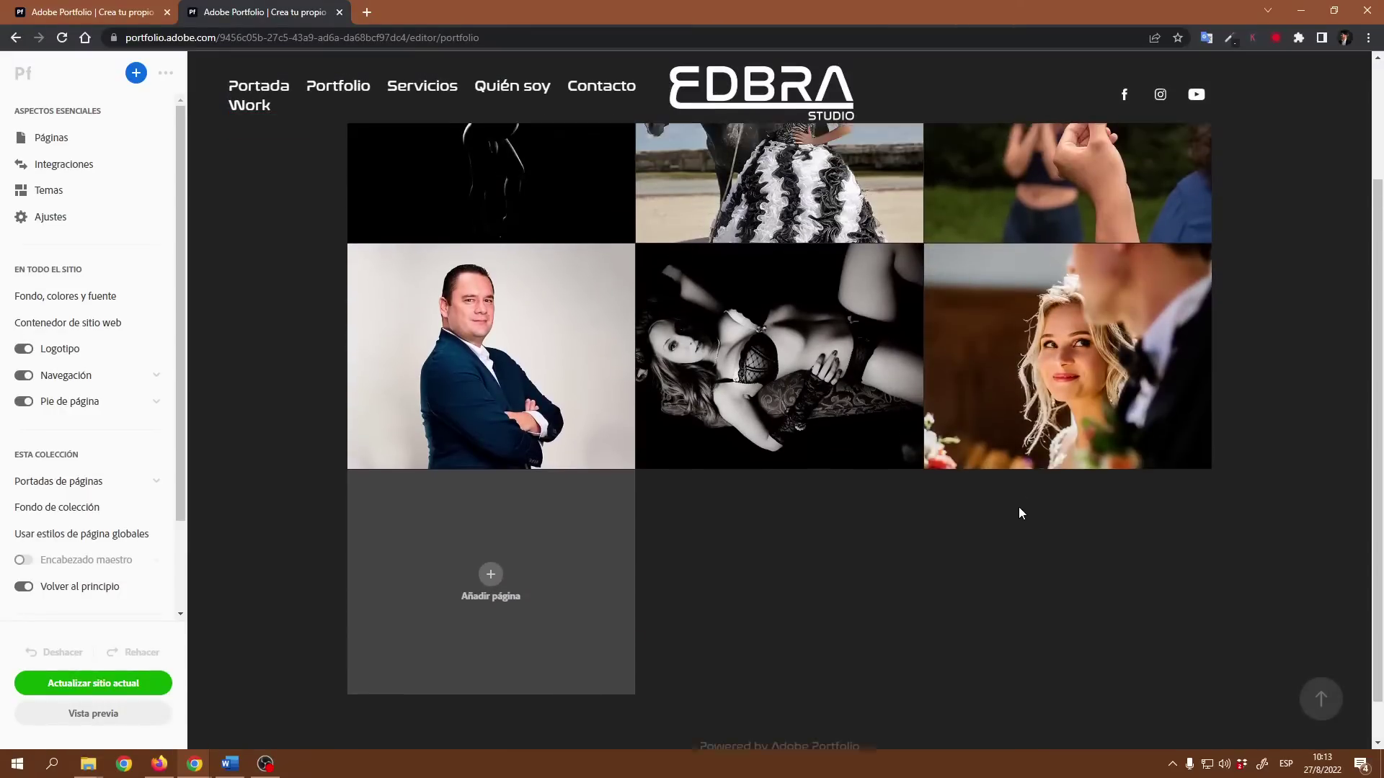
{"action": "scroll", "coordinate": [1018, 511], "scroll_direction": "up", "scroll_amount": 2}
{"action": "left_click", "coordinate": [425, 88]}
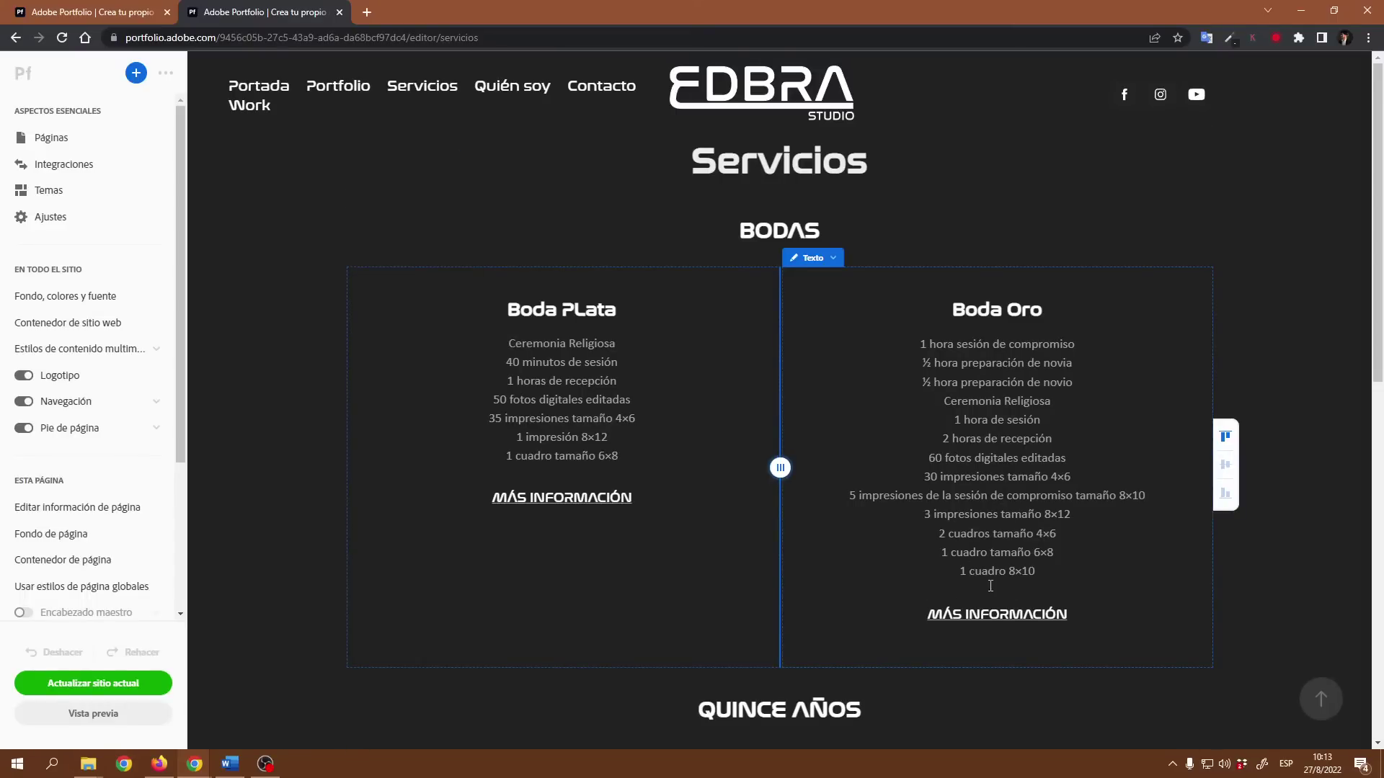
{"action": "scroll", "coordinate": [990, 586], "scroll_direction": "down", "scroll_amount": 4}
{"action": "scroll", "coordinate": [561, 205], "scroll_direction": "up", "scroll_amount": 4}
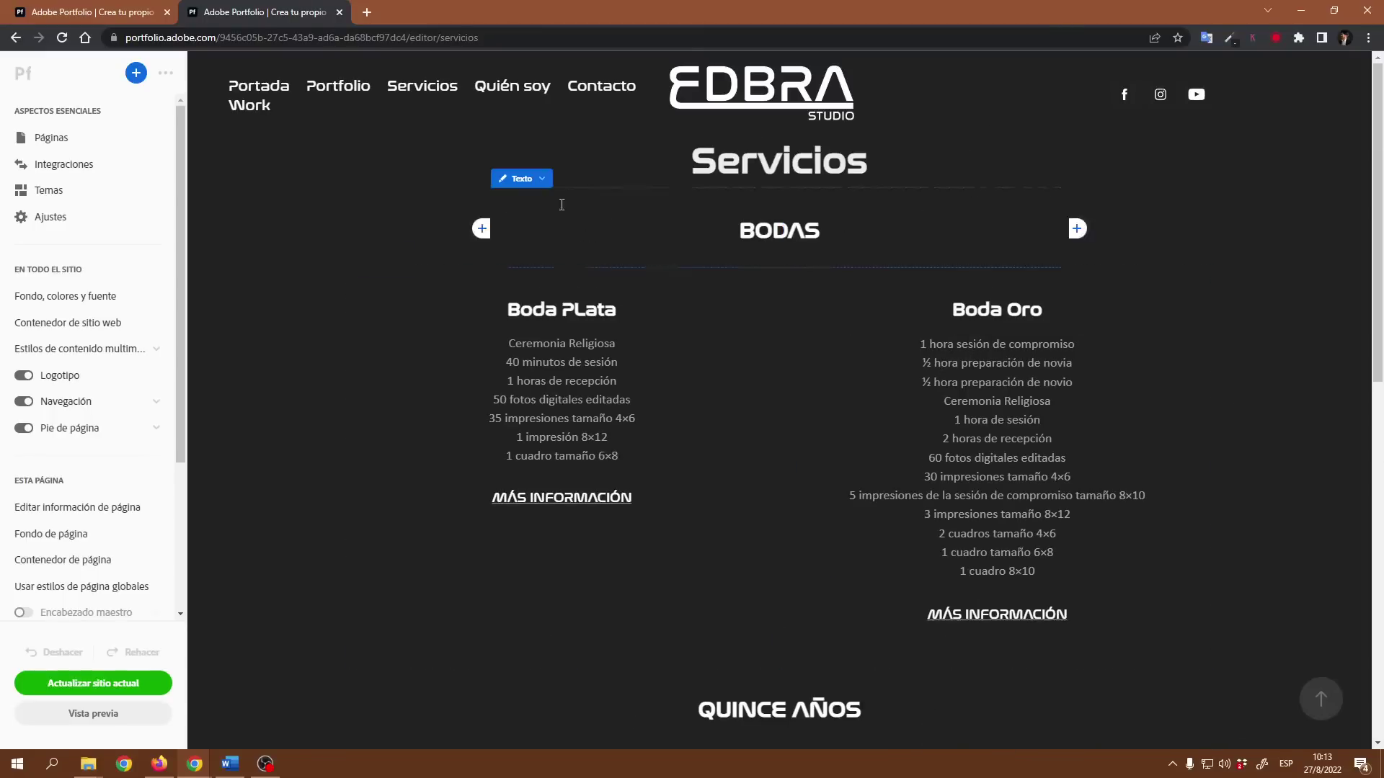
Open the Embarazo page from the Portfolio collection and review its photo grid and VER PAQUETES button
{"action": "left_click", "coordinate": [341, 88]}
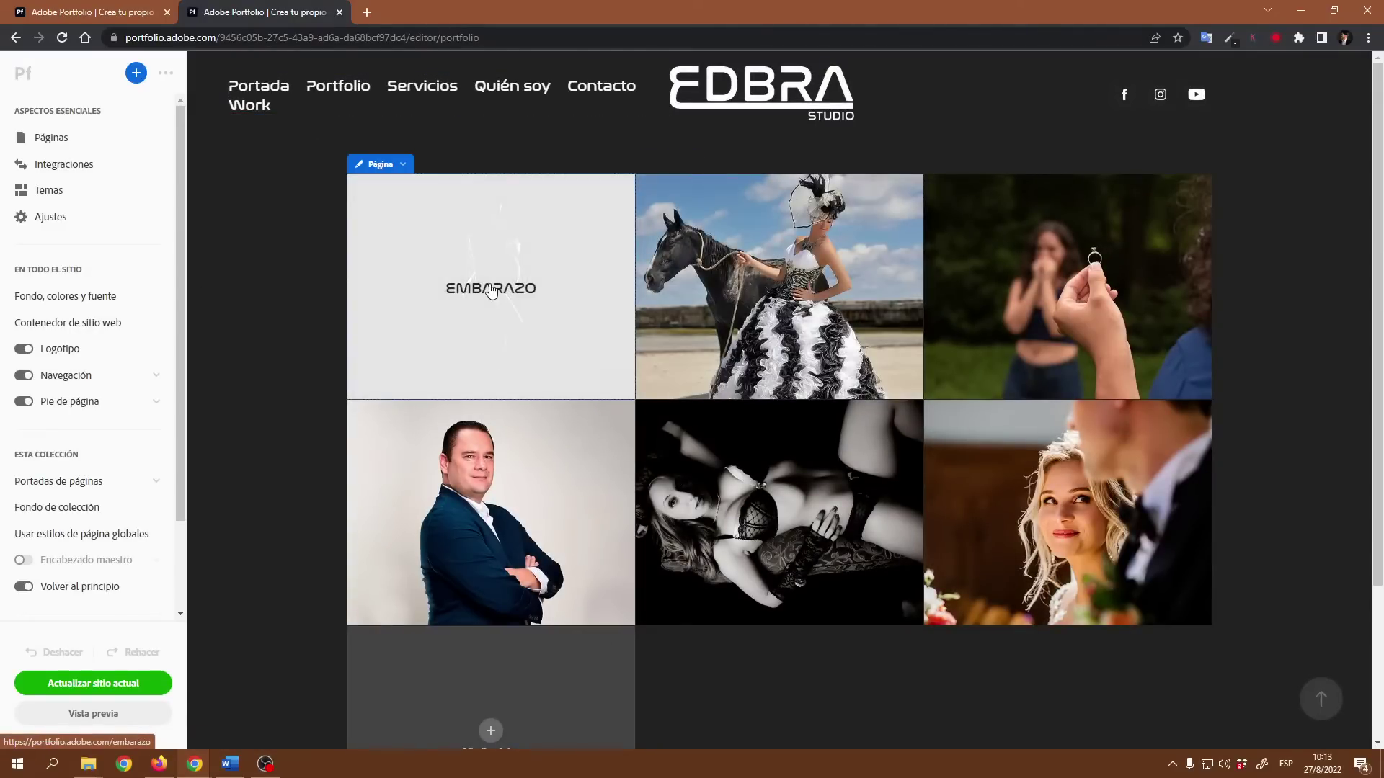
{"action": "left_click", "coordinate": [487, 291]}
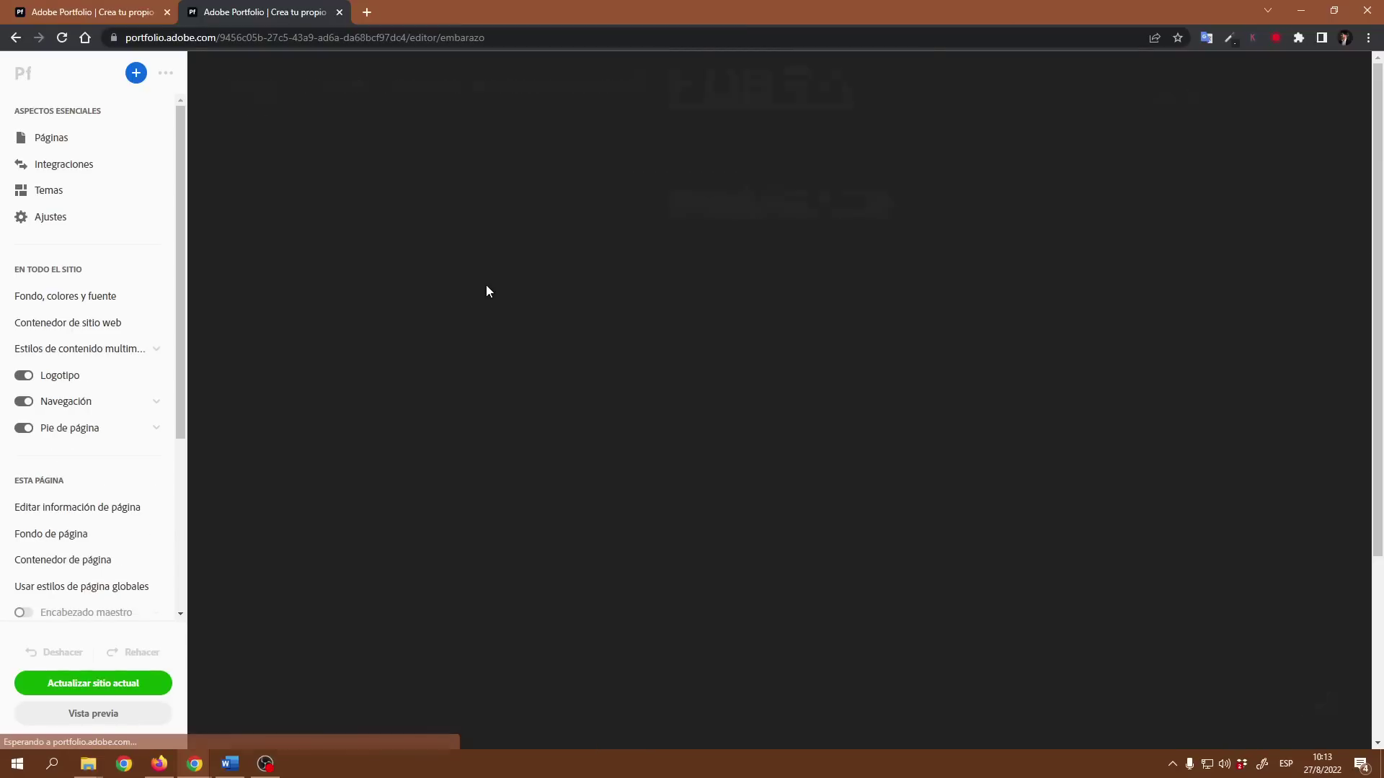
{"action": "scroll", "coordinate": [939, 425], "scroll_direction": "down", "scroll_amount": 3}
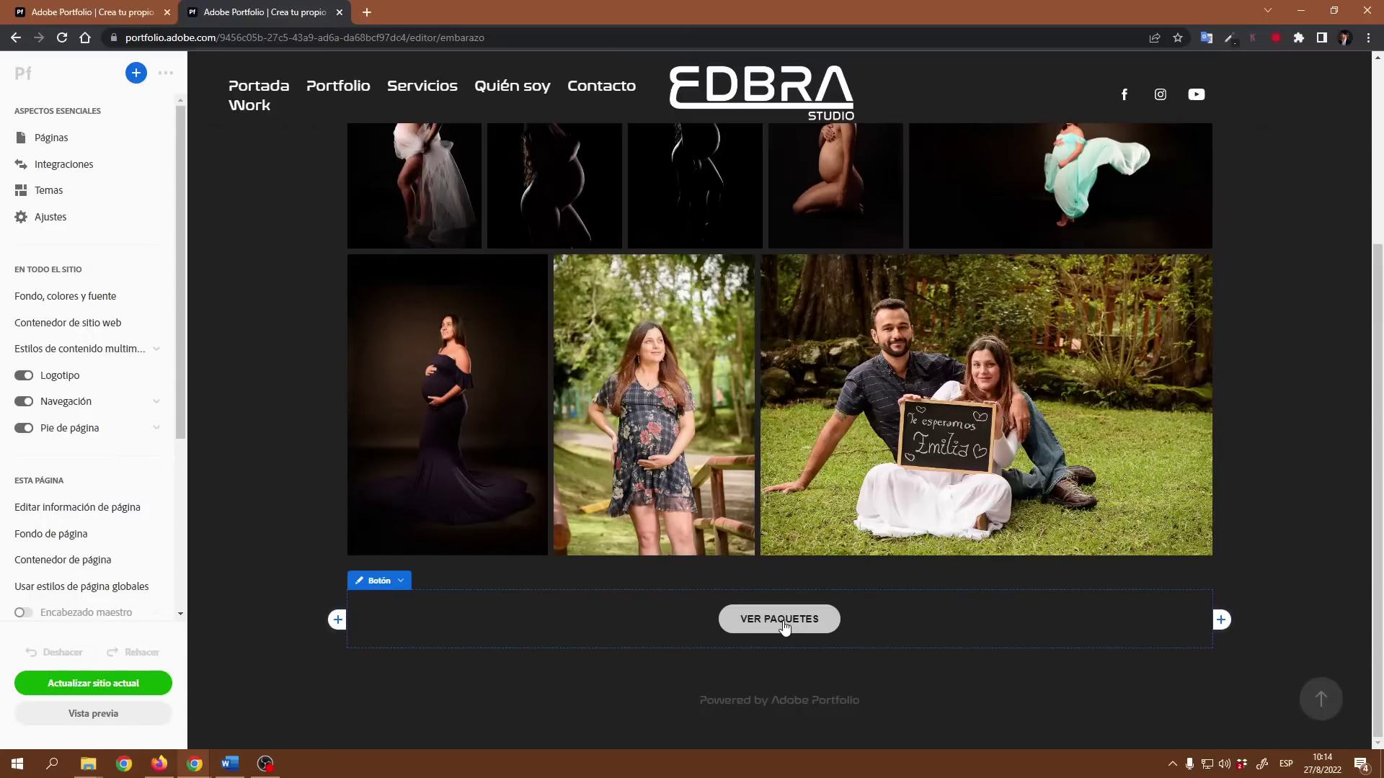
{"action": "scroll", "coordinate": [952, 570], "scroll_direction": "up", "scroll_amount": 1}
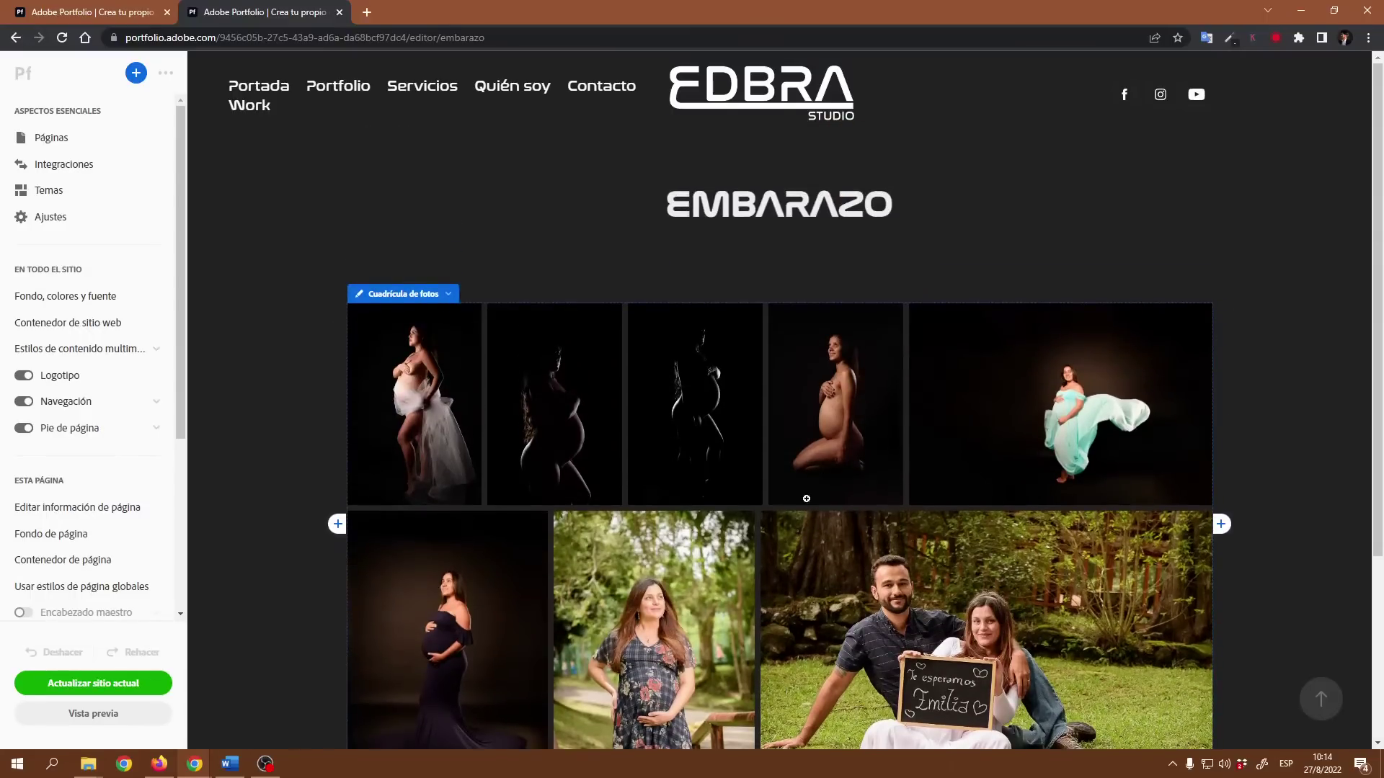
{"action": "scroll", "coordinate": [807, 498], "scroll_direction": "down", "scroll_amount": 3}
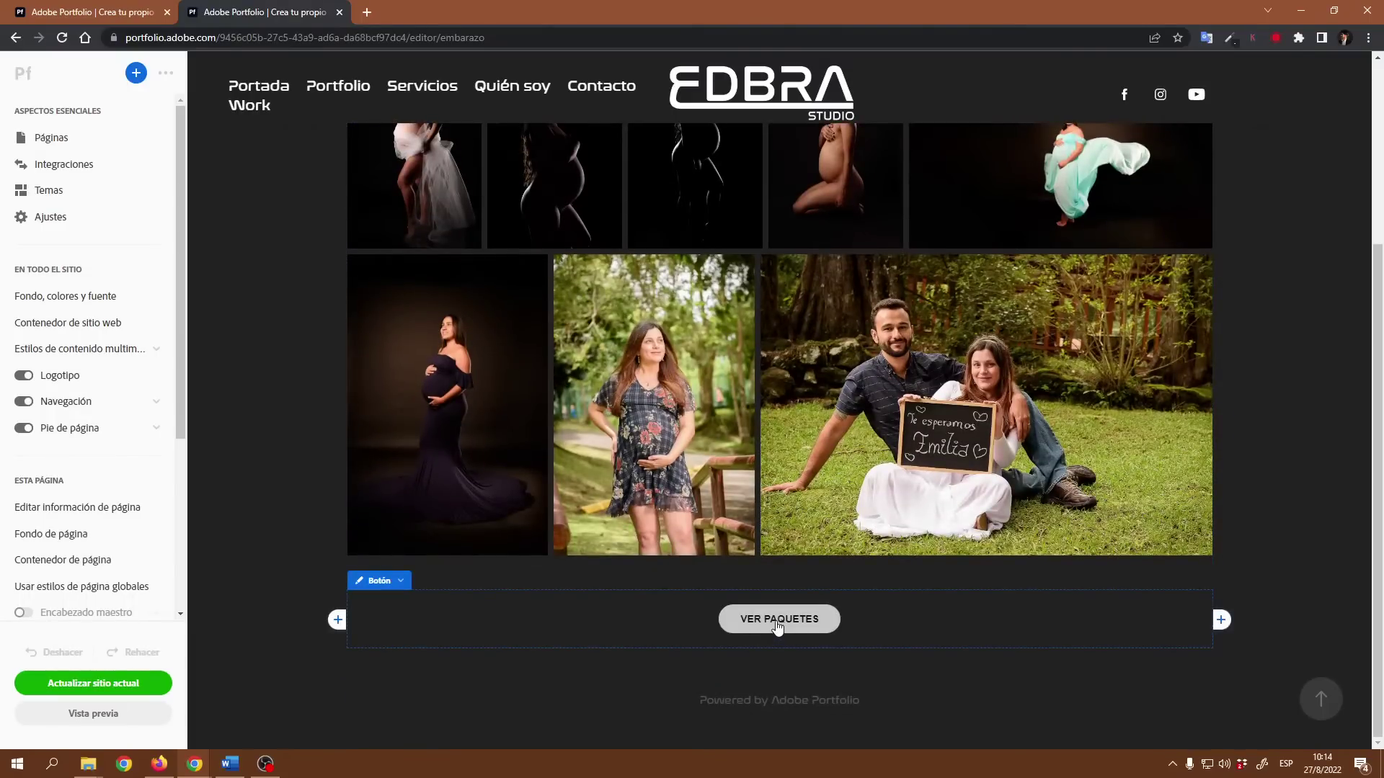
Add a new button to the right of the VER PAQUETES button below the Embarazo photo grid
{"action": "scroll", "coordinate": [777, 629], "scroll_direction": "up", "scroll_amount": 3}
{"action": "scroll", "coordinate": [983, 627], "scroll_direction": "down", "scroll_amount": 2}
{"action": "scroll", "coordinate": [983, 632], "scroll_direction": "down", "scroll_amount": 1}
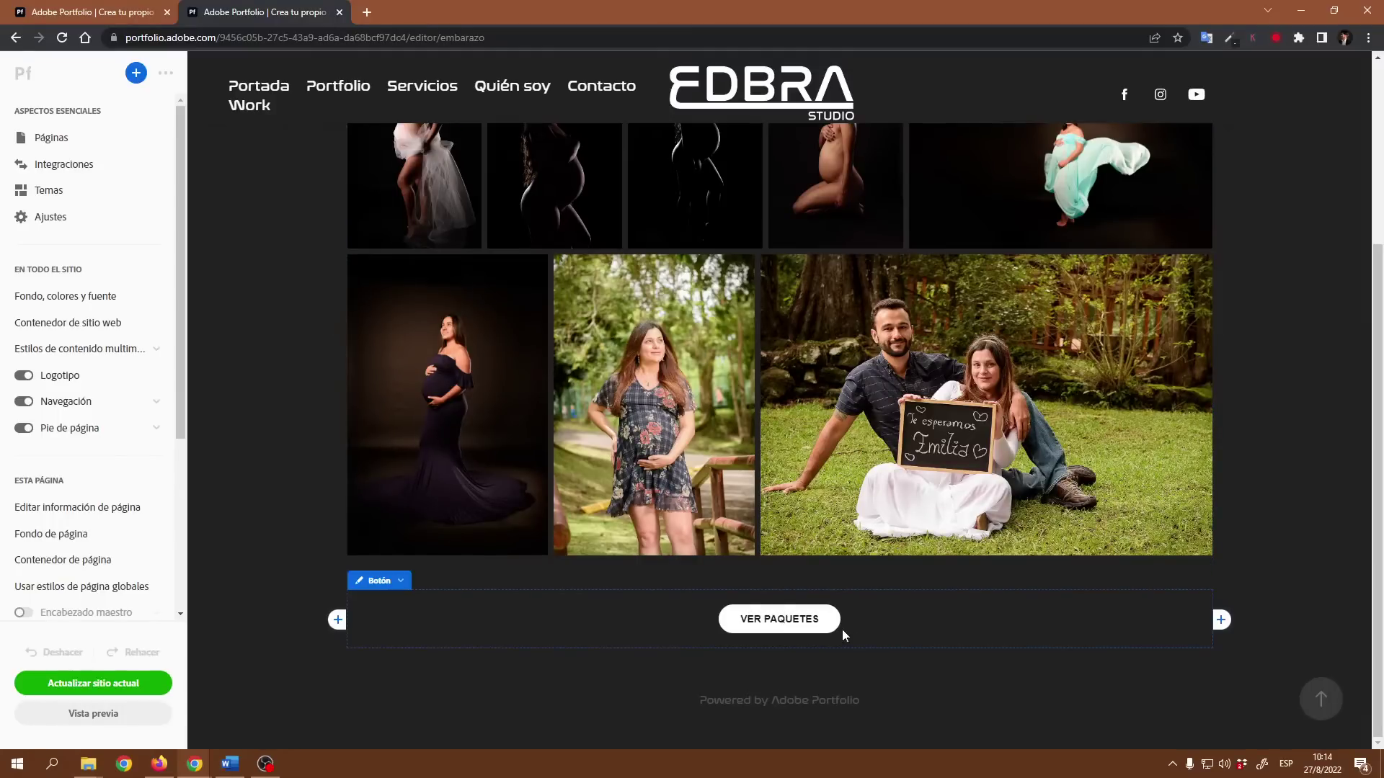
{"action": "left_click", "coordinate": [1220, 621]}
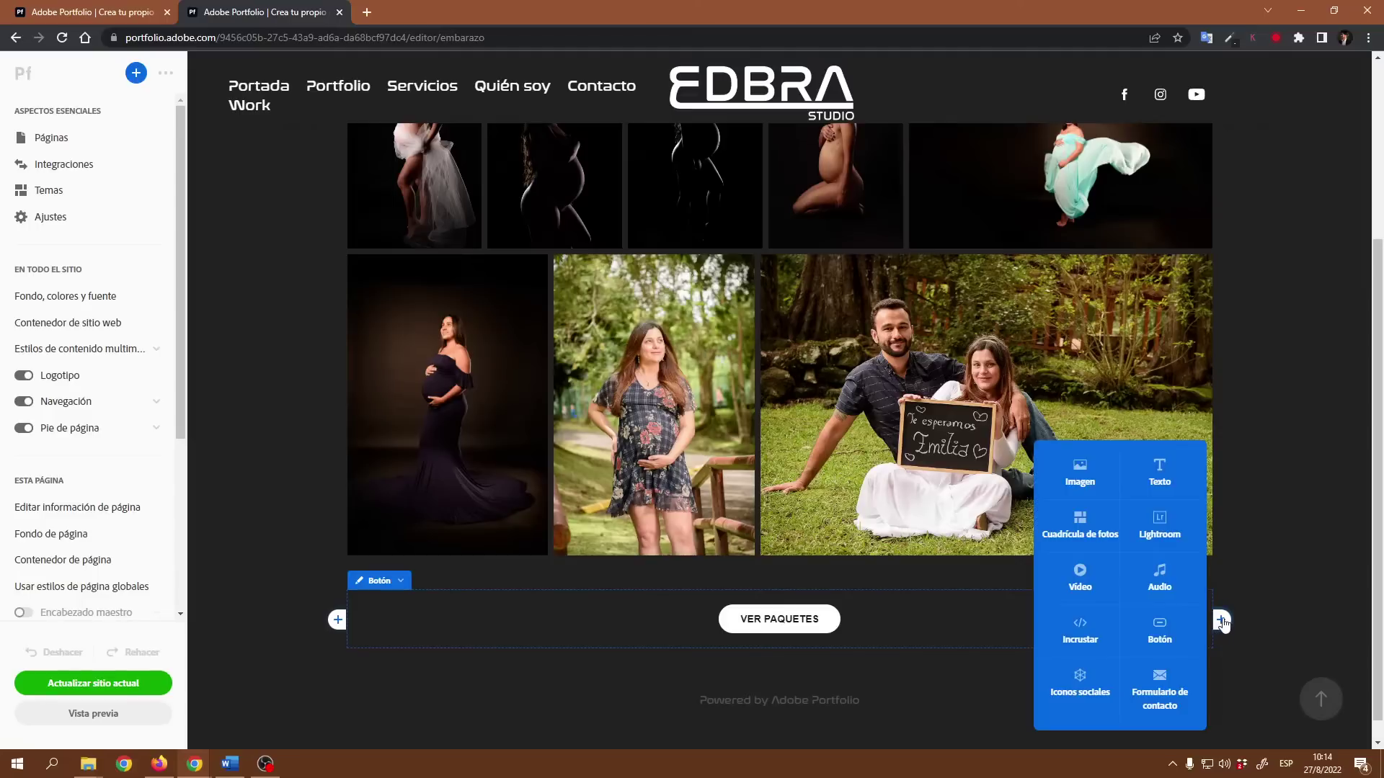
{"action": "left_click", "coordinate": [1168, 637]}
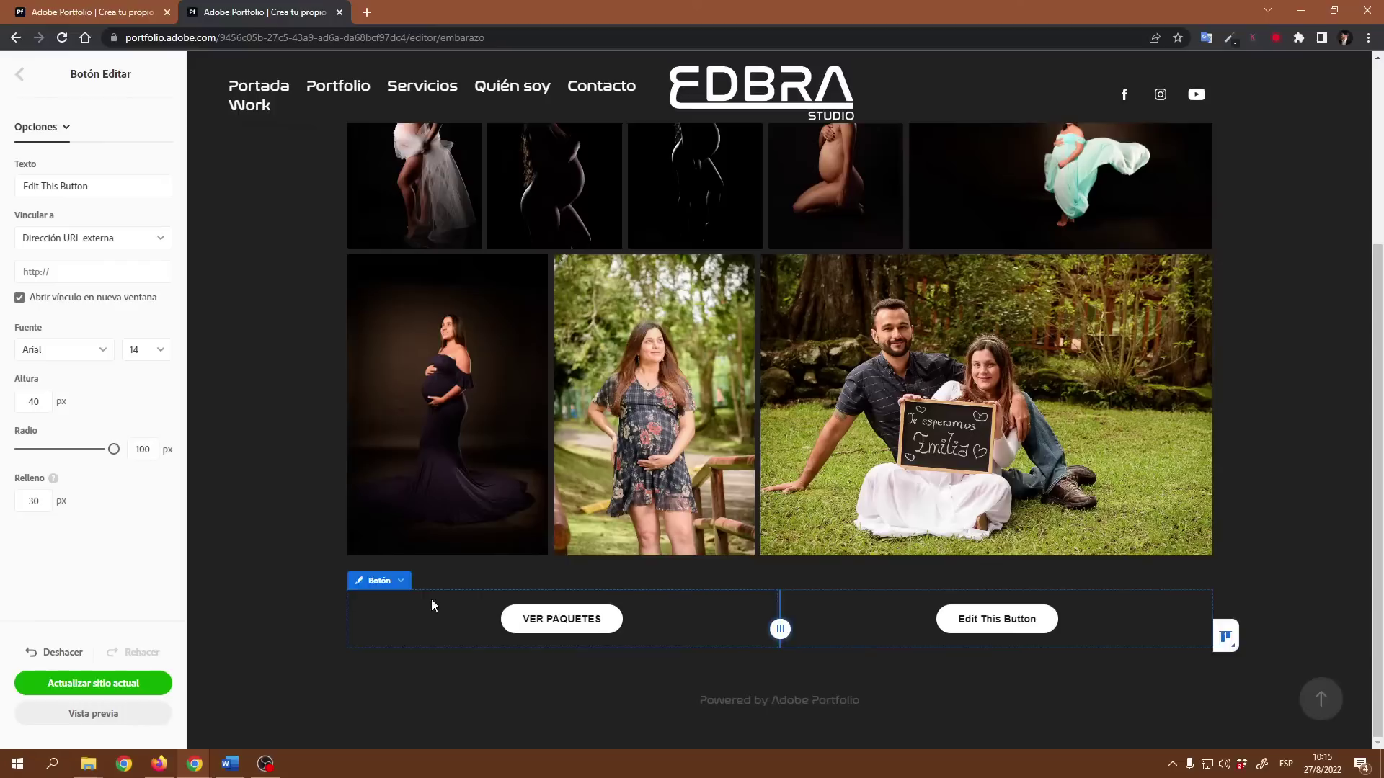
Link the VER PAQUETES button to the Servicios page instead of an external URL
{"action": "left_click", "coordinate": [403, 590]}
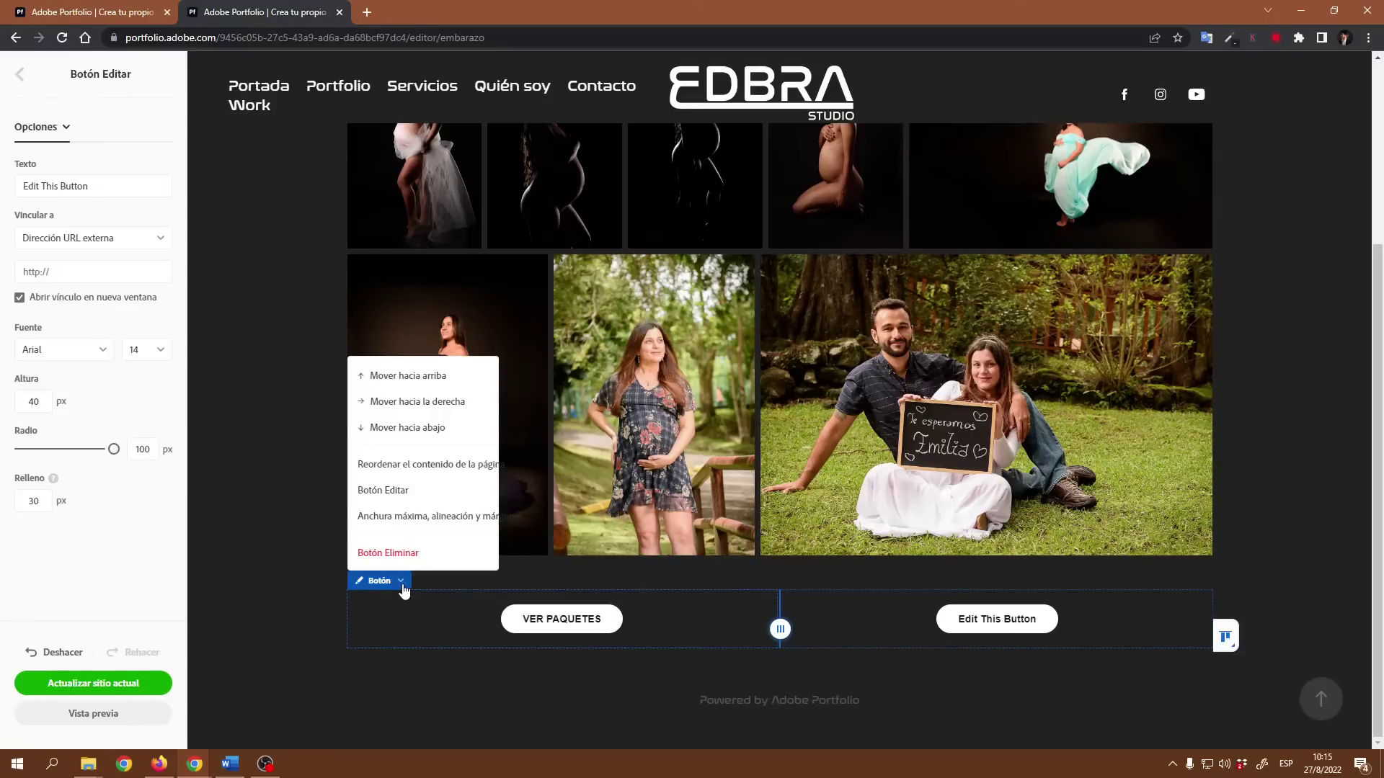
{"action": "left_click", "coordinate": [384, 491]}
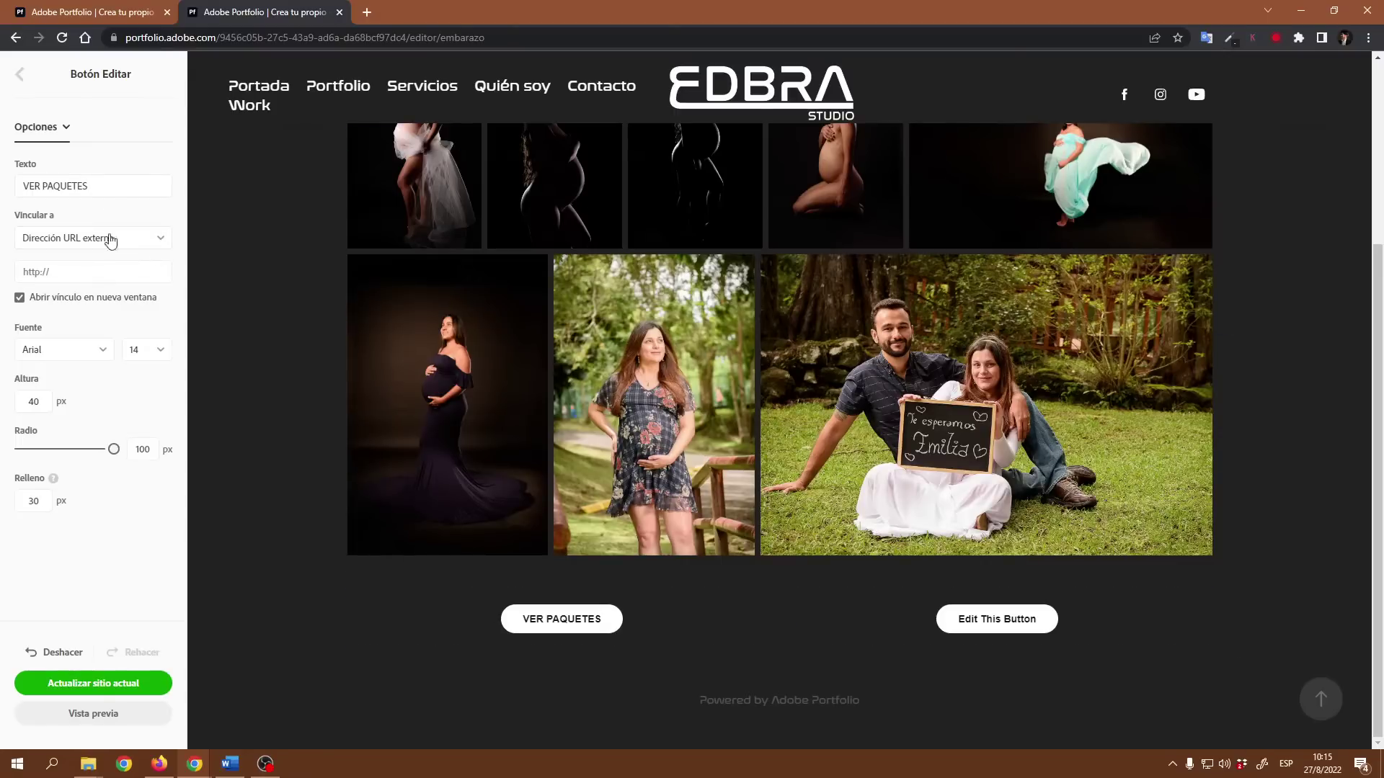
{"action": "left_click", "coordinate": [152, 242]}
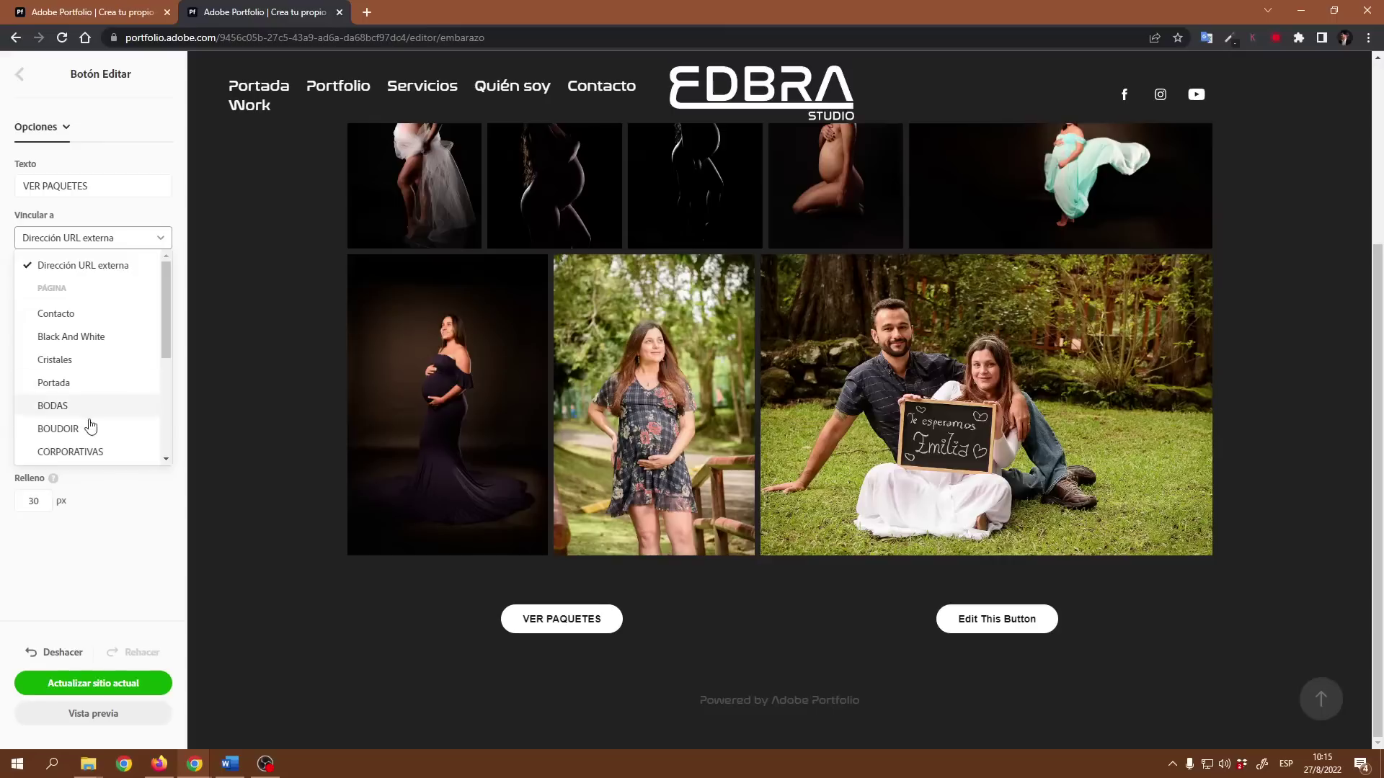
{"action": "scroll", "coordinate": [90, 427], "scroll_direction": "down", "scroll_amount": 3}
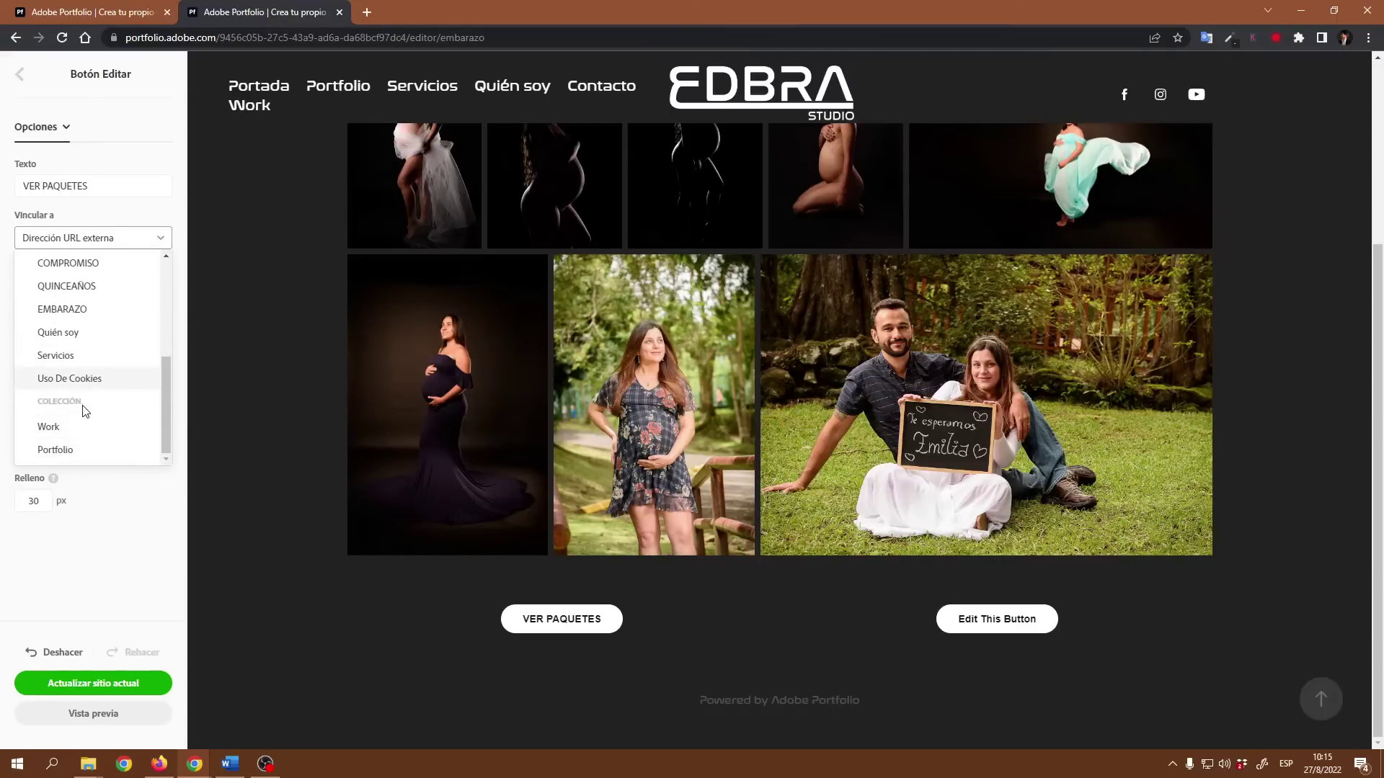
{"action": "left_click", "coordinate": [65, 356]}
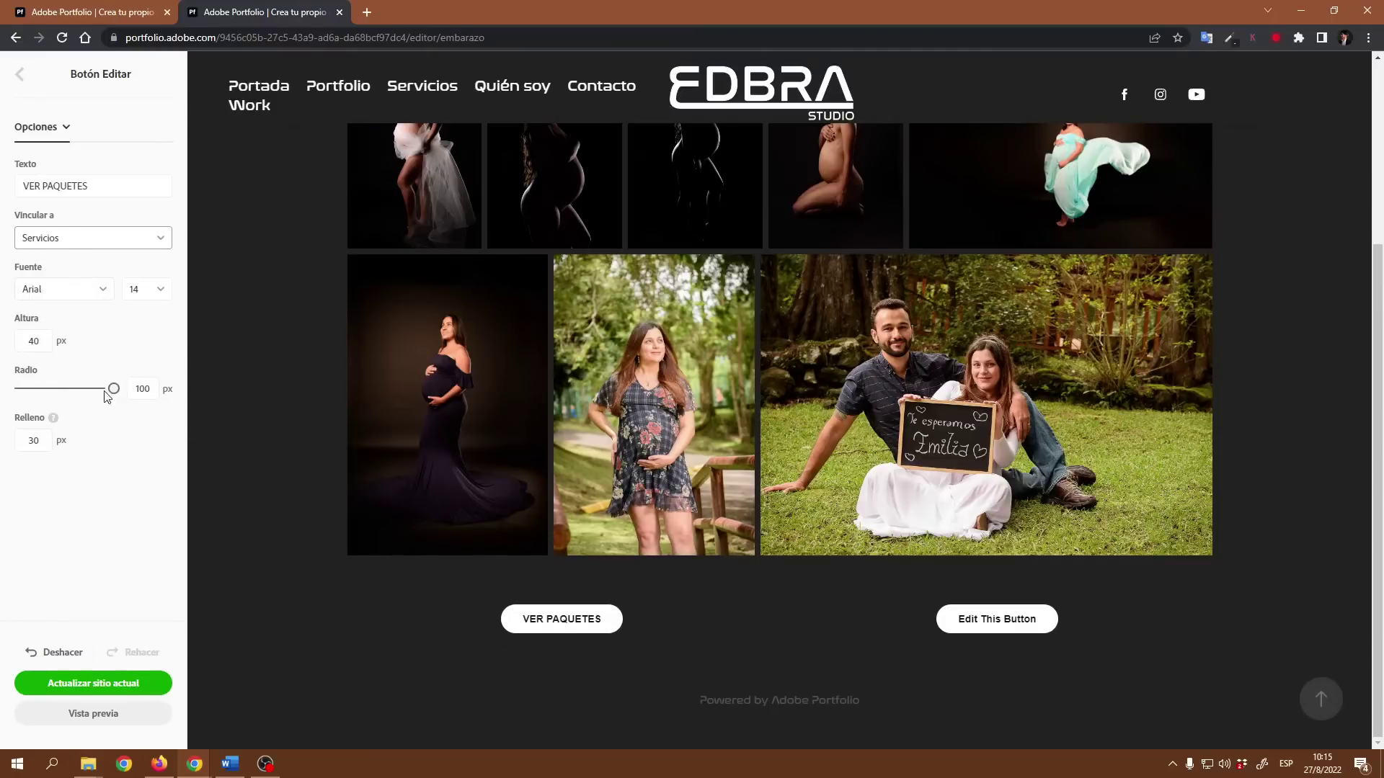
Set the VER PAQUETES button's corner radius to 10 px
{"action": "left_click_drag", "start_coordinate": [113, 388], "coordinate": [23, 392]}
{"action": "left_click_drag", "start_coordinate": [28, 389], "coordinate": [32, 389]}
{"action": "left_click_drag", "start_coordinate": [151, 389], "coordinate": [124, 392]}
{"action": "type", "text": "10"}
{"action": "left_click", "coordinate": [142, 485]}
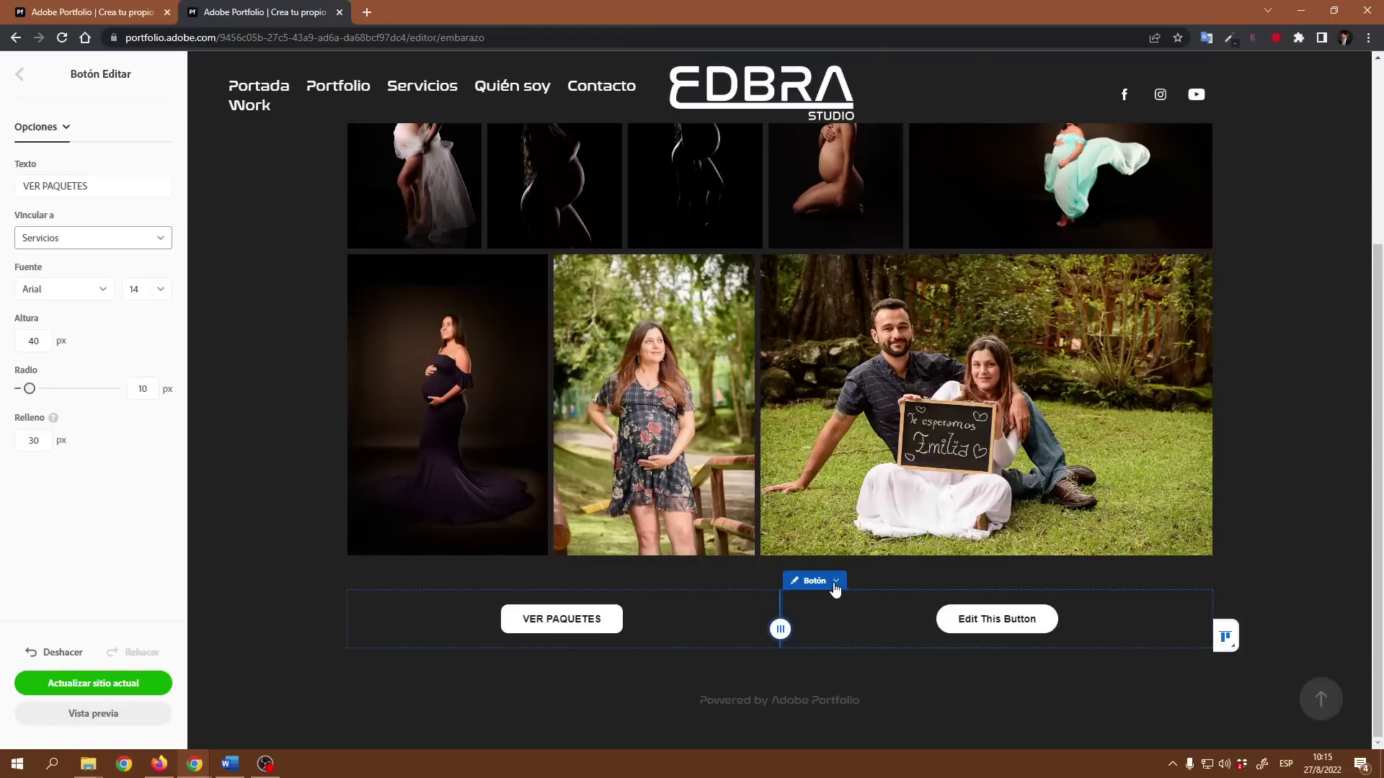
Change the text of the new button beside VER PAQUETES to "MÁS INFO"
{"action": "left_click", "coordinate": [835, 585]}
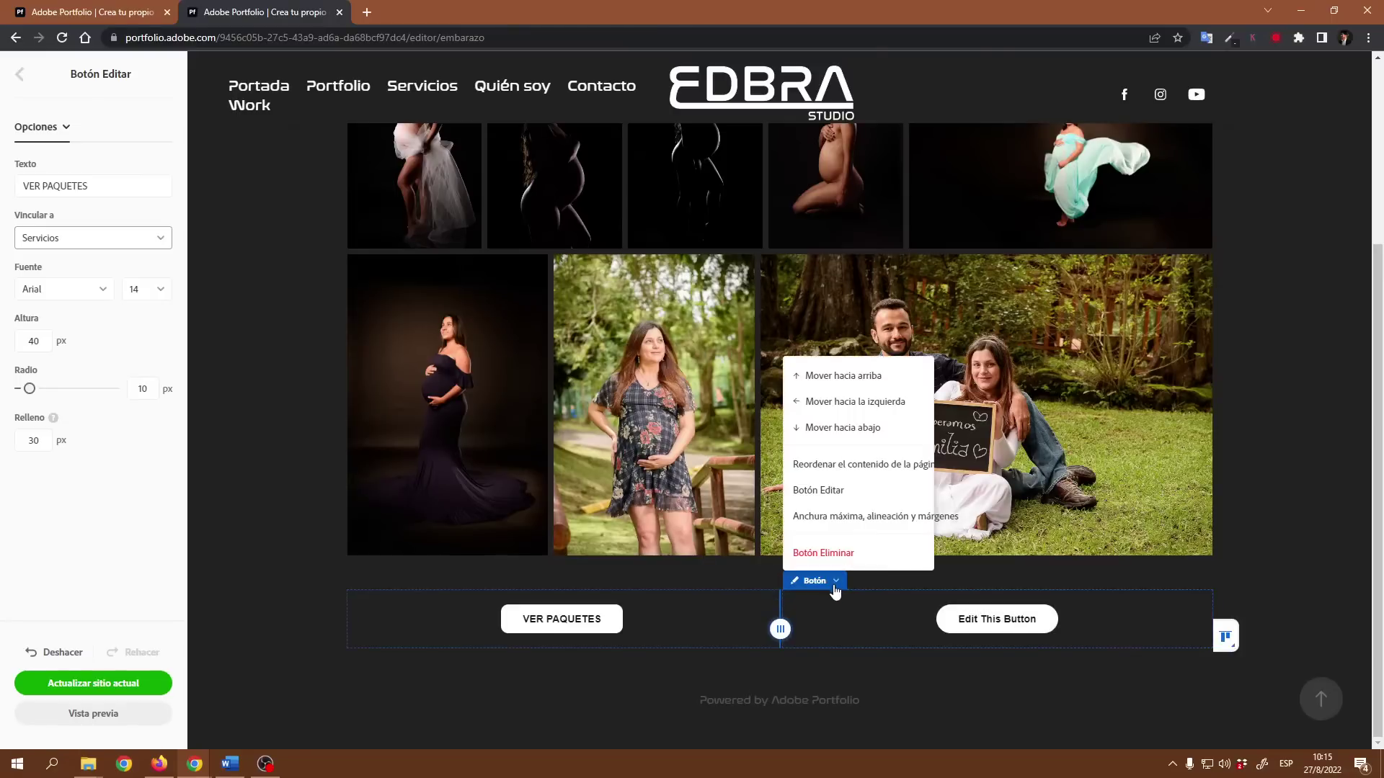
{"action": "left_click", "coordinate": [829, 493]}
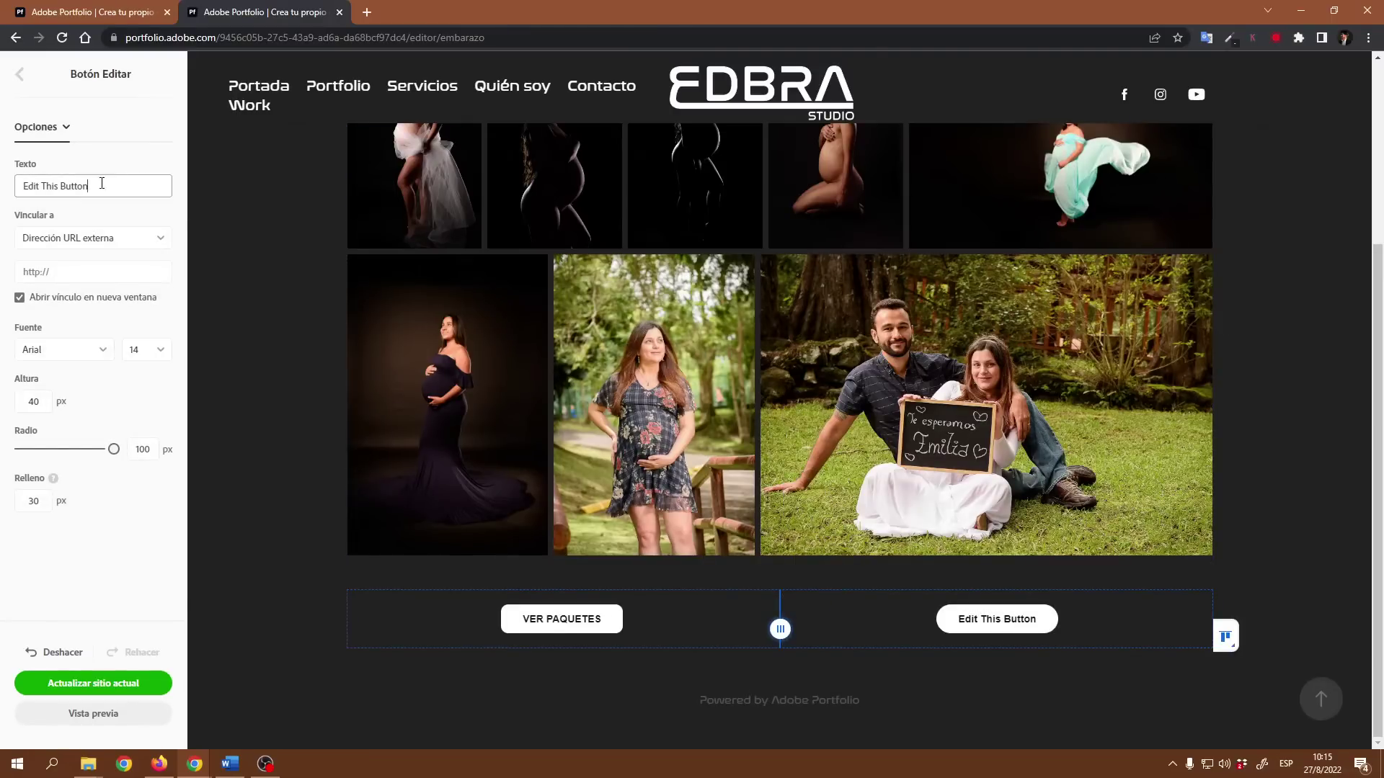
{"action": "left_click_drag", "start_coordinate": [102, 186], "coordinate": [4, 193]}
{"action": "type", "text": "M"}
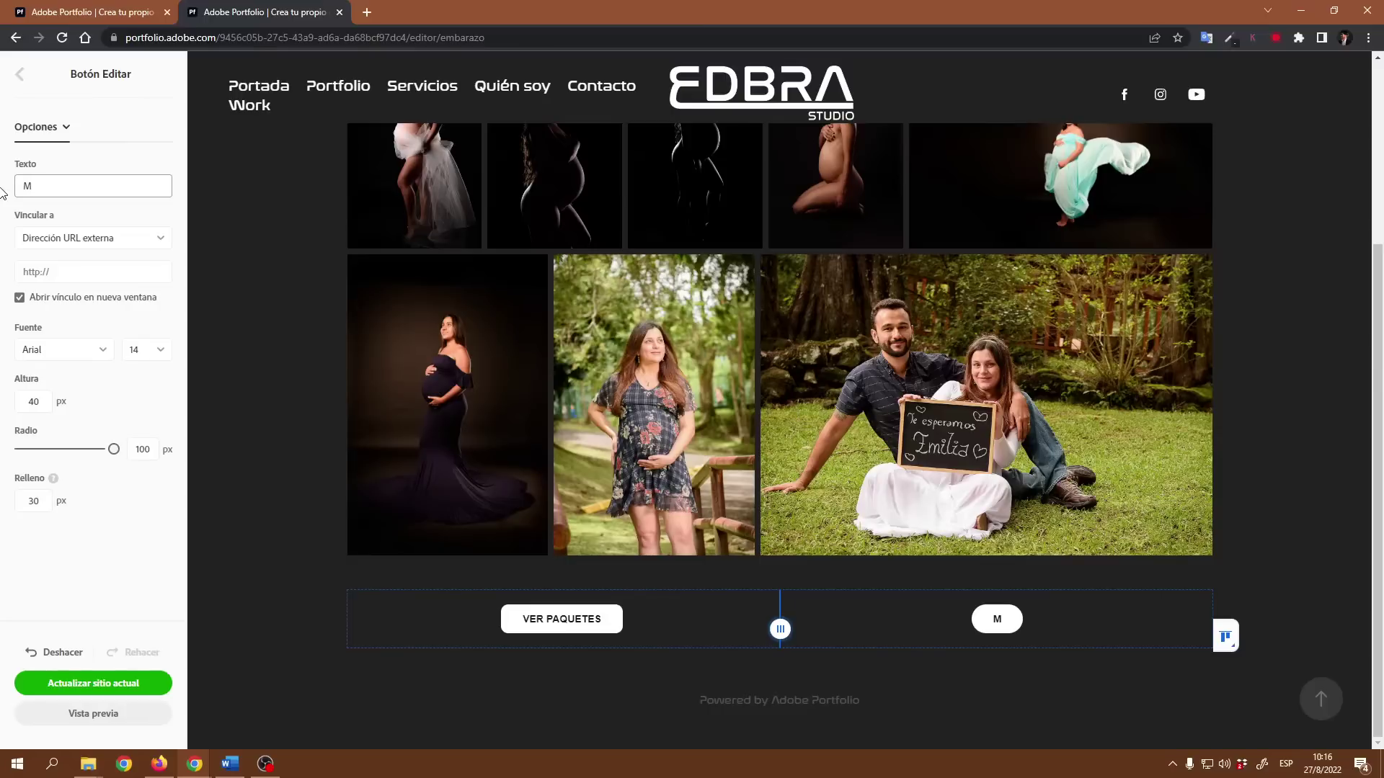
{"action": "type", "text": "ÁS INFO"}
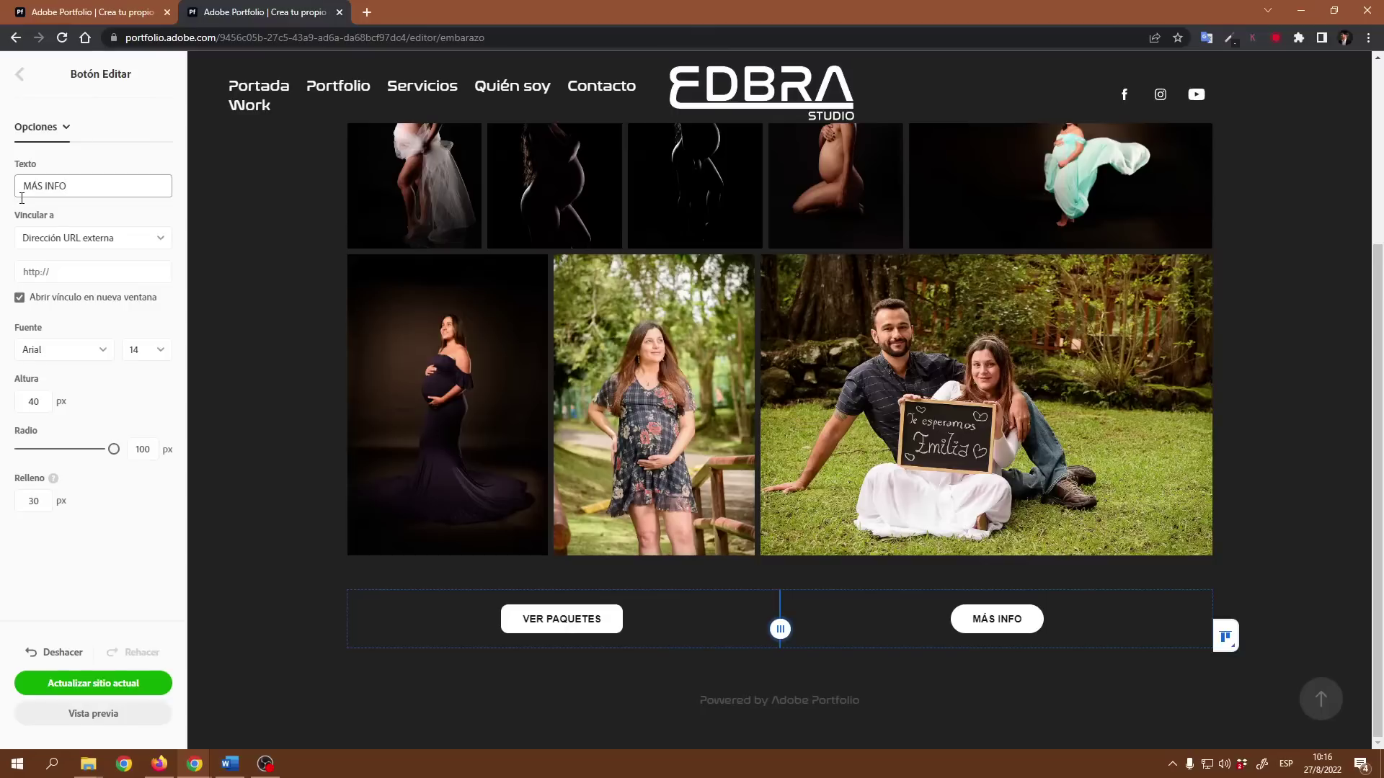
Complete the text of the button beside VER PAQUETES so it reads "MÁS INFORMACIÓN"
{"action": "type", "text": "RMACI"}
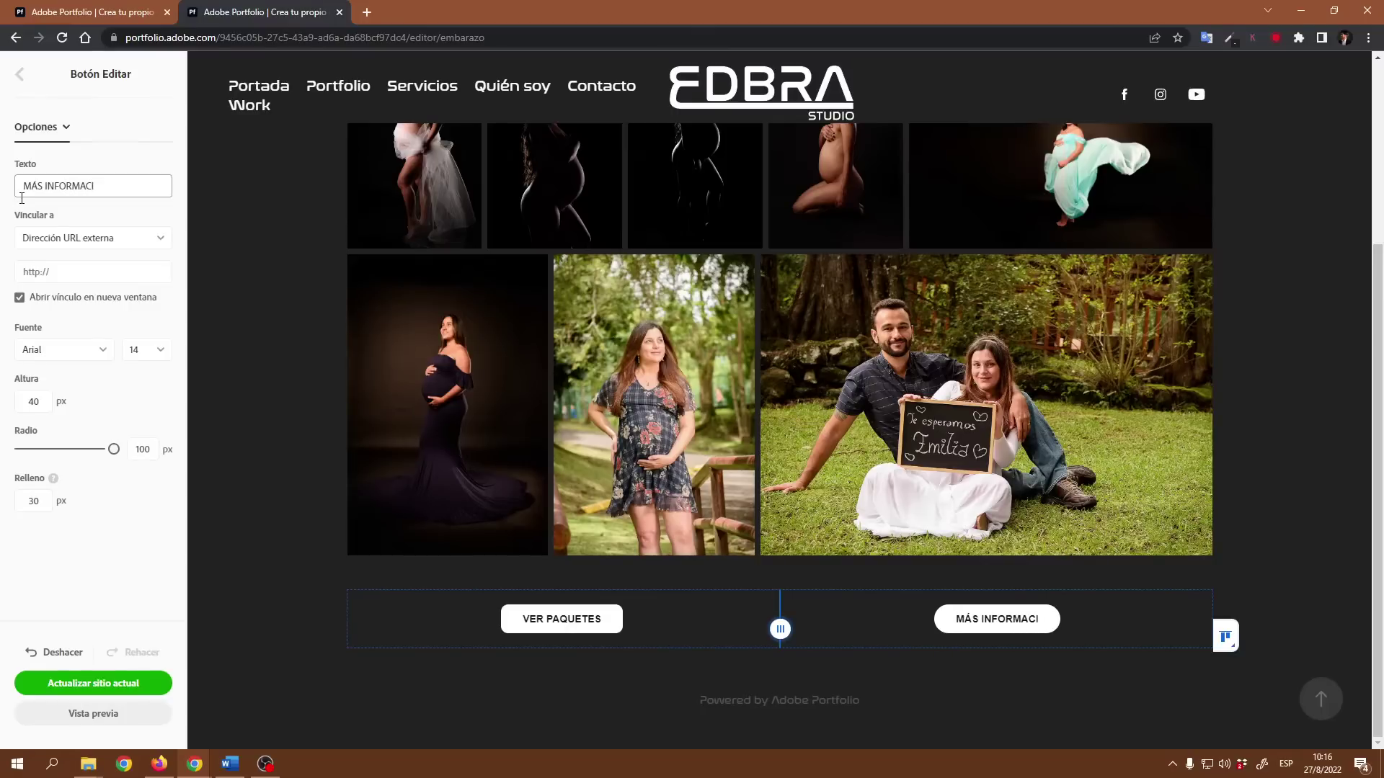
{"action": "type", "text": "ÓN"}
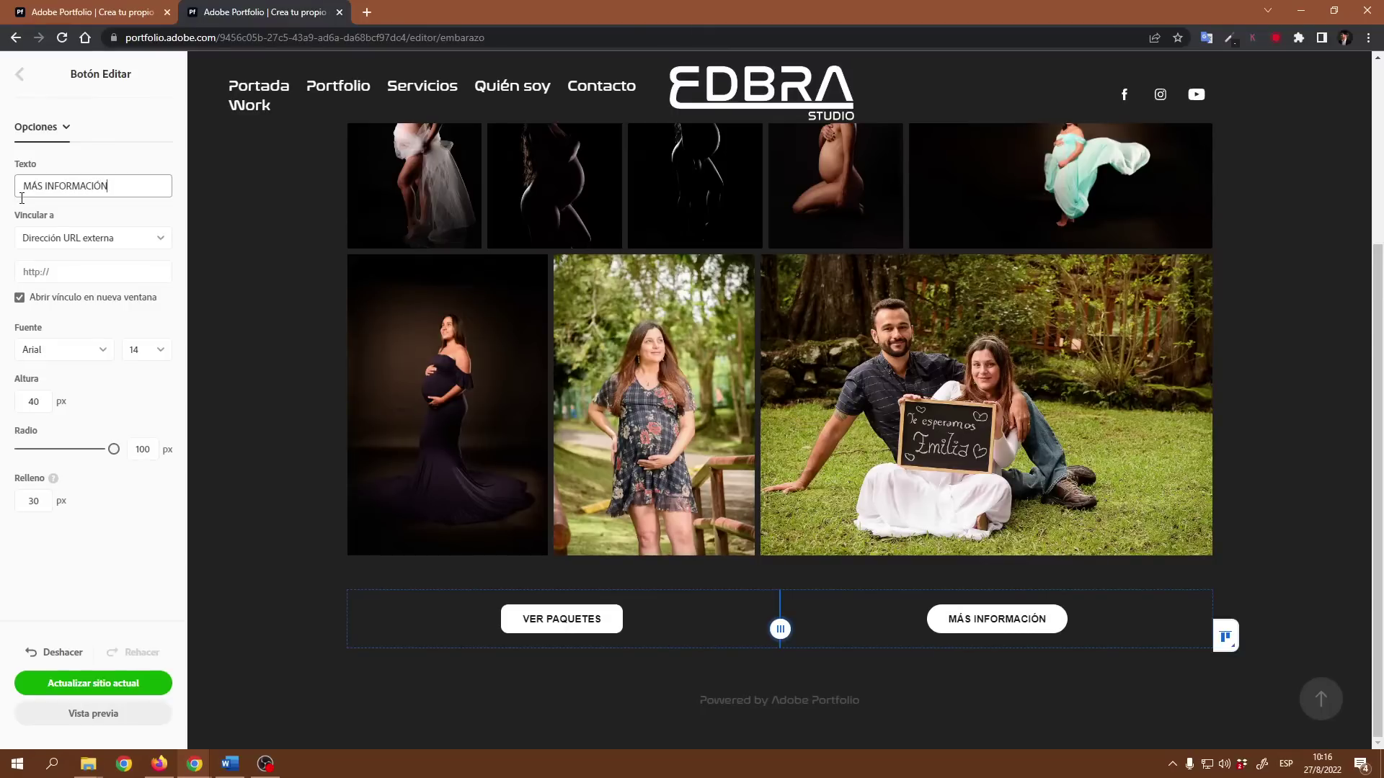
{"action": "left_click_drag", "start_coordinate": [125, 188], "coordinate": [9, 196]}
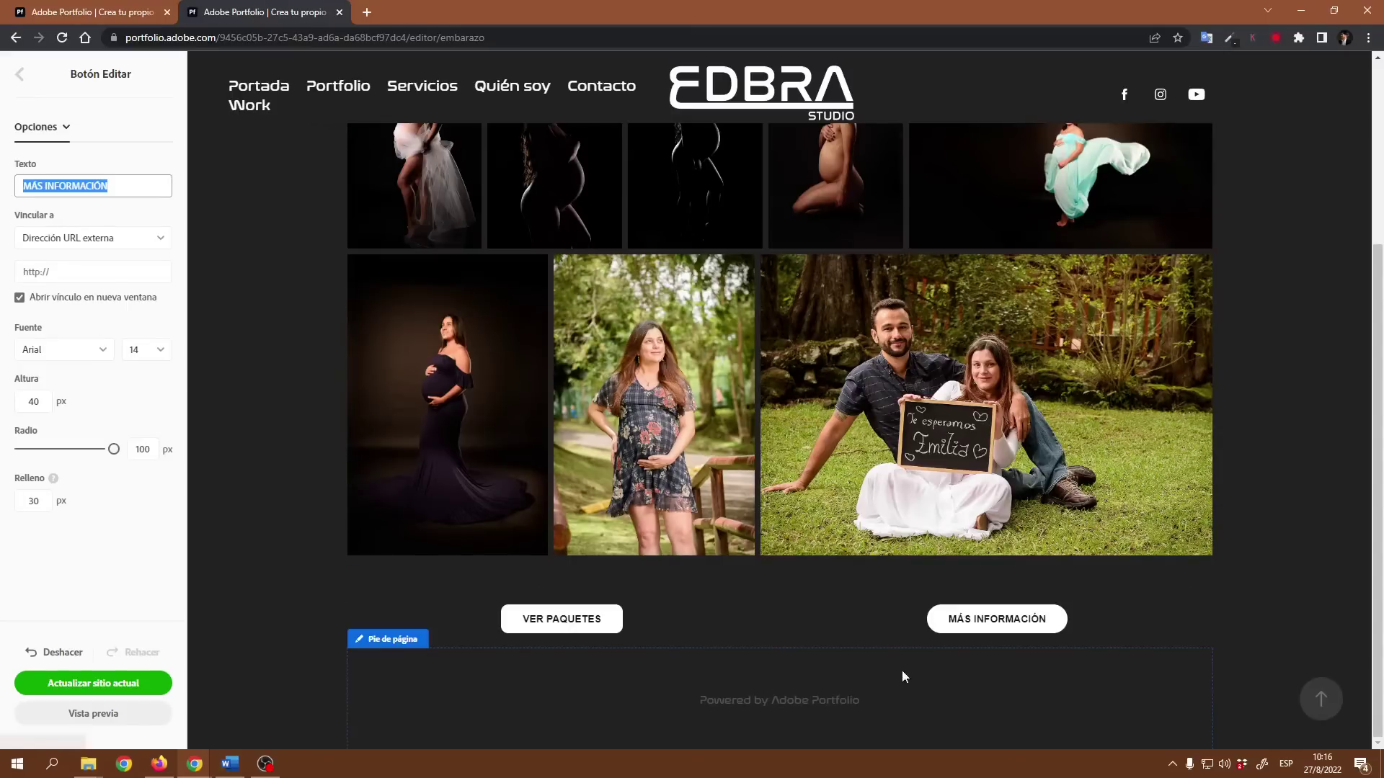
Link the MÁS INFORMACIÓN button to the Contacto page instead of an external URL
{"action": "left_click", "coordinate": [150, 244]}
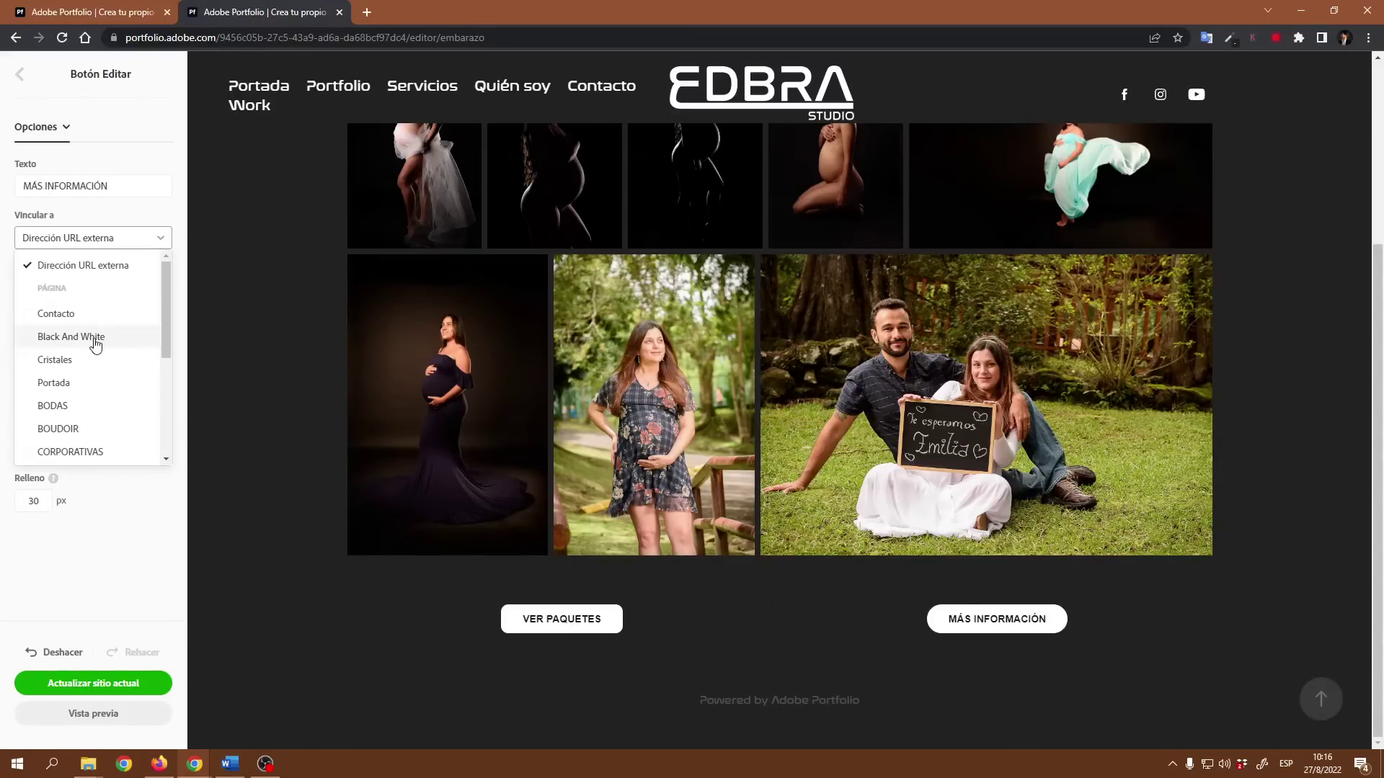
{"action": "scroll", "coordinate": [92, 392], "scroll_direction": "down", "scroll_amount": 3}
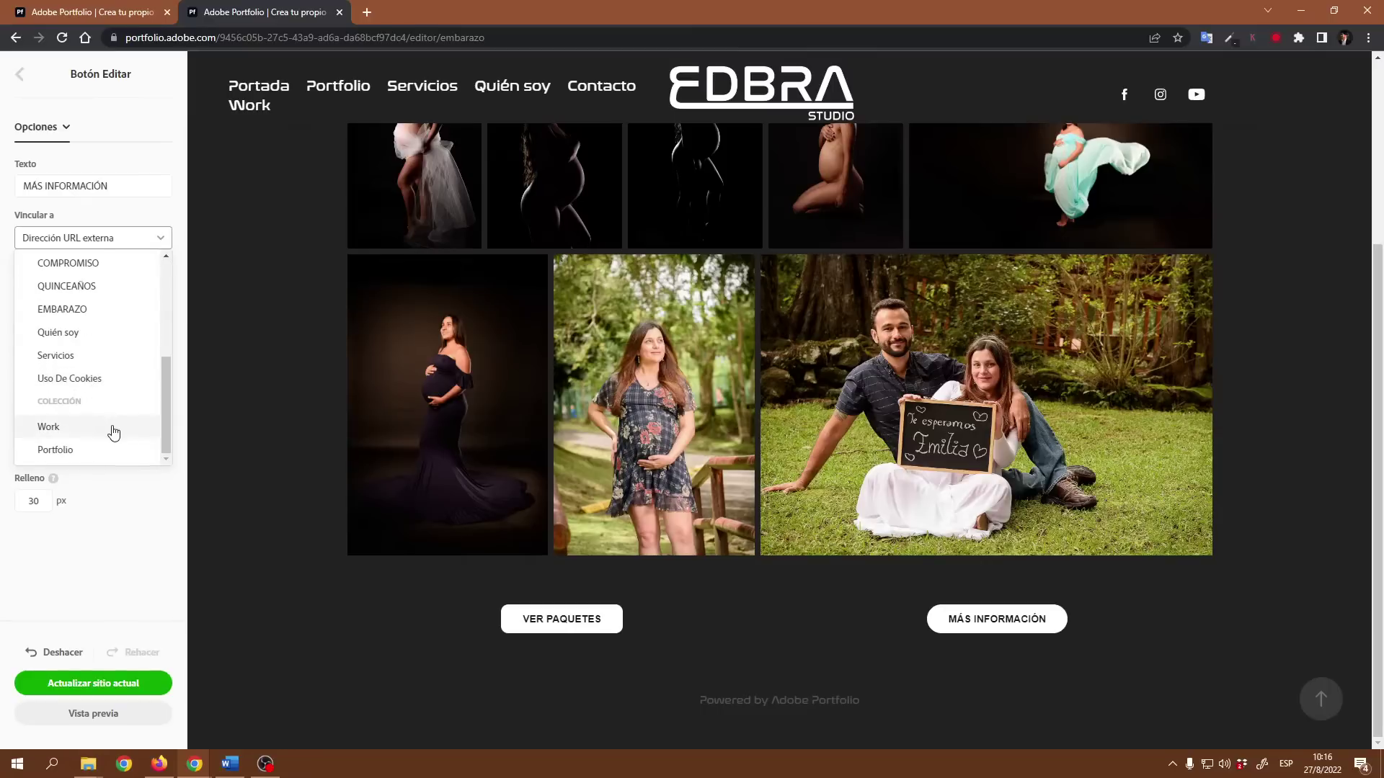
{"action": "scroll", "coordinate": [108, 425], "scroll_direction": "up", "scroll_amount": 2}
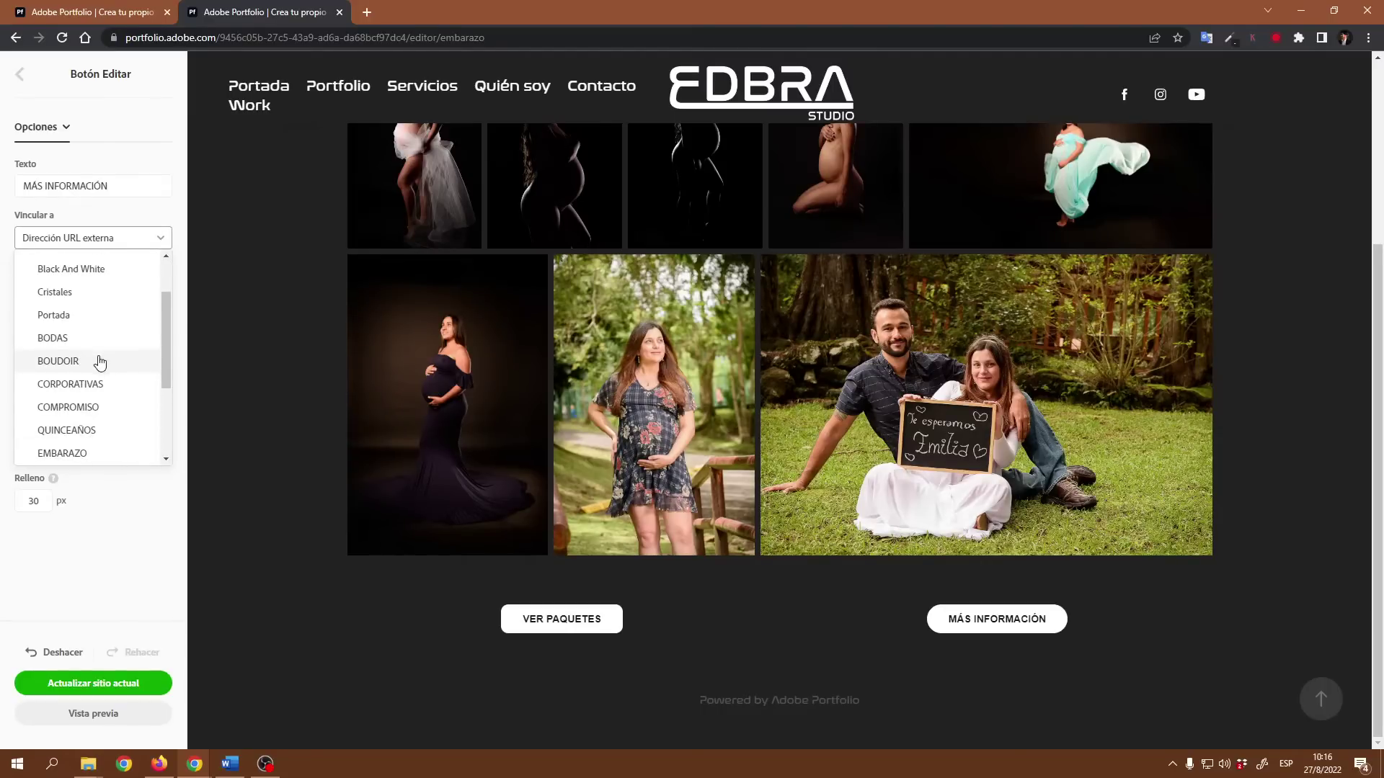
{"action": "scroll", "coordinate": [97, 368], "scroll_direction": "down", "scroll_amount": 1}
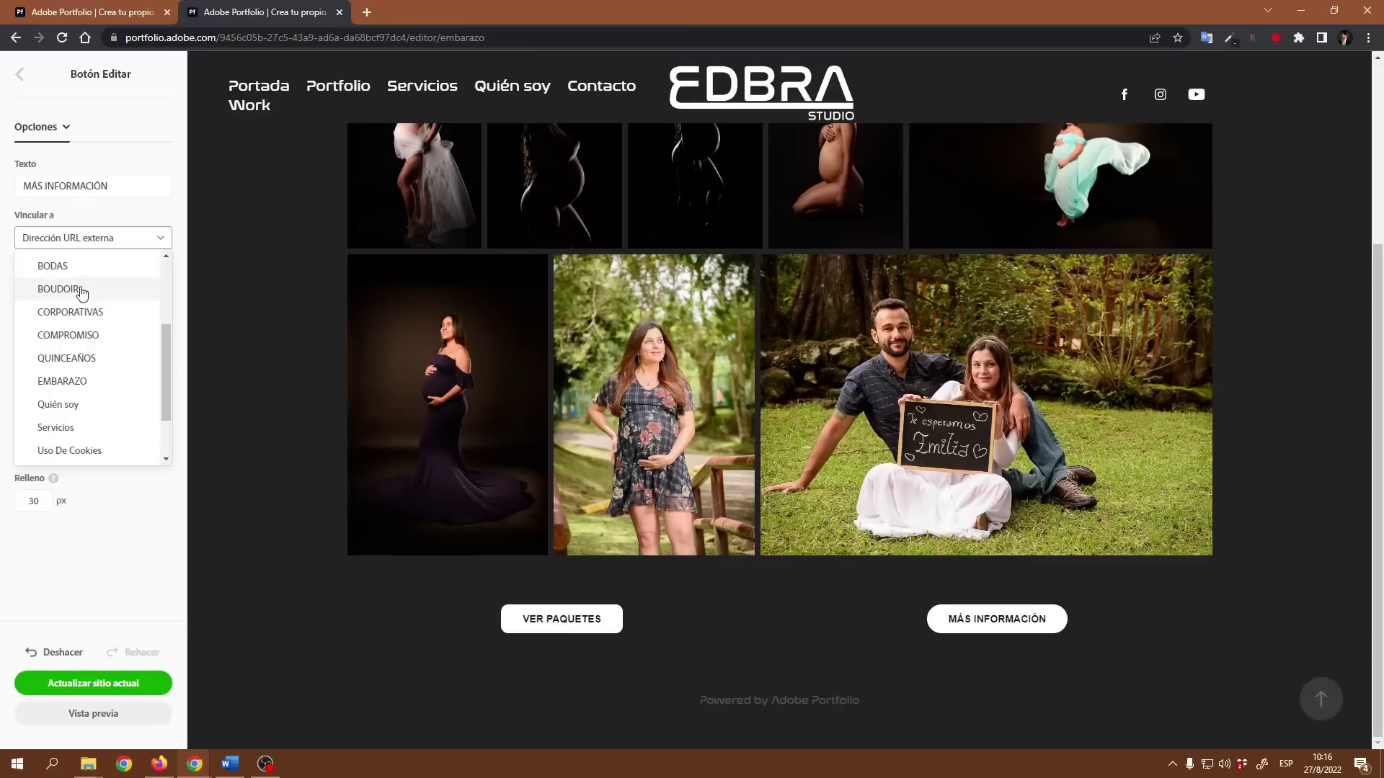
{"action": "scroll", "coordinate": [83, 307], "scroll_direction": "down", "scroll_amount": 1}
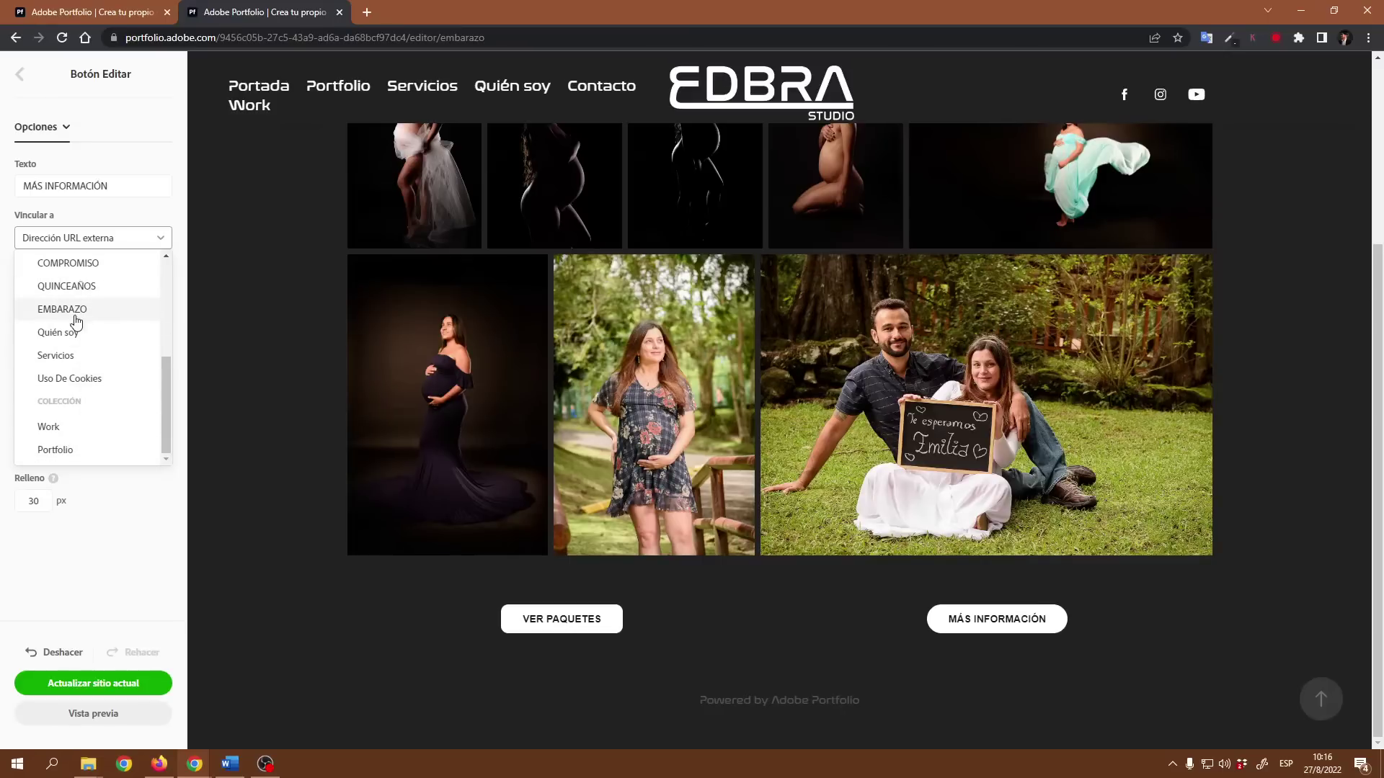
{"action": "scroll", "coordinate": [77, 335], "scroll_direction": "up", "scroll_amount": 1}
{"action": "scroll", "coordinate": [76, 336], "scroll_direction": "up", "scroll_amount": 2}
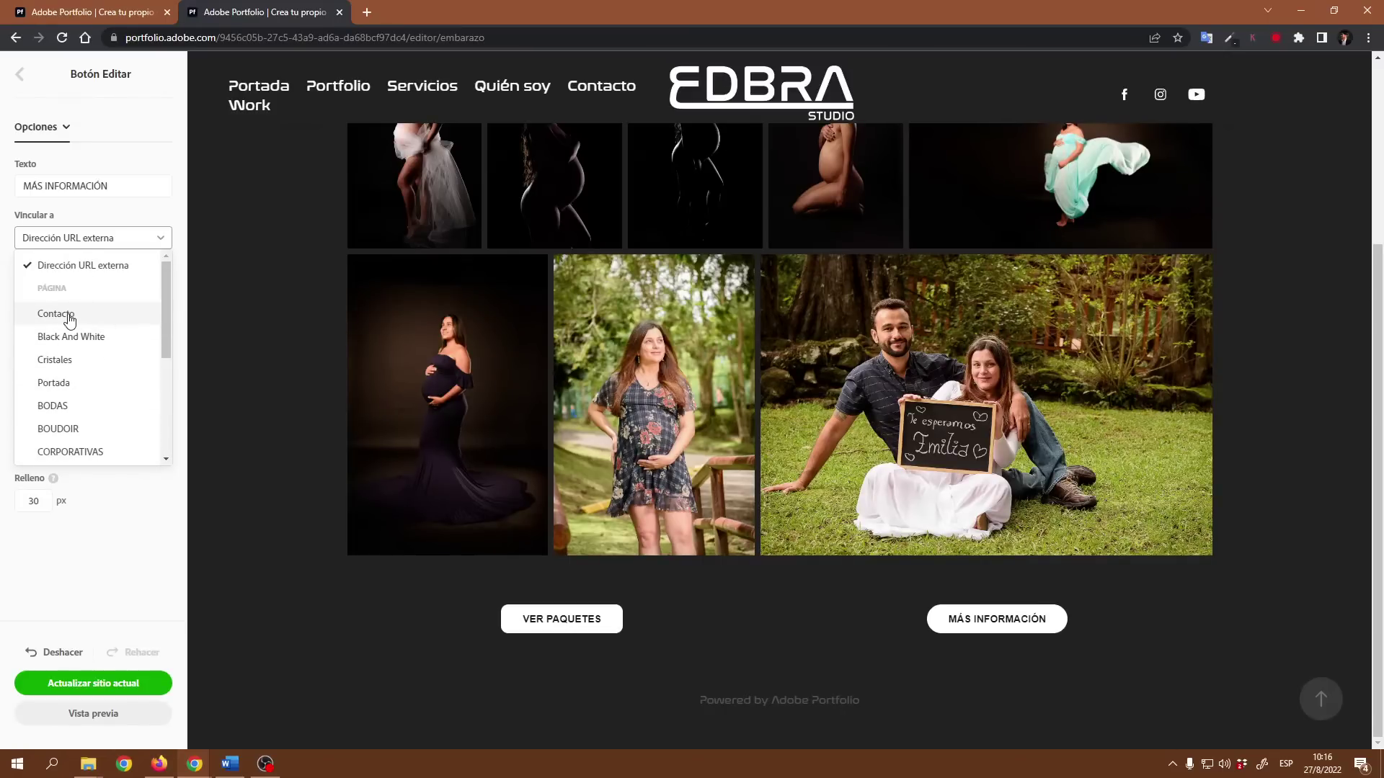
{"action": "left_click", "coordinate": [70, 316]}
Set the MÁS INFORMACIÓN button's corner radius to 10 px
{"action": "double_click", "coordinate": [133, 387]}
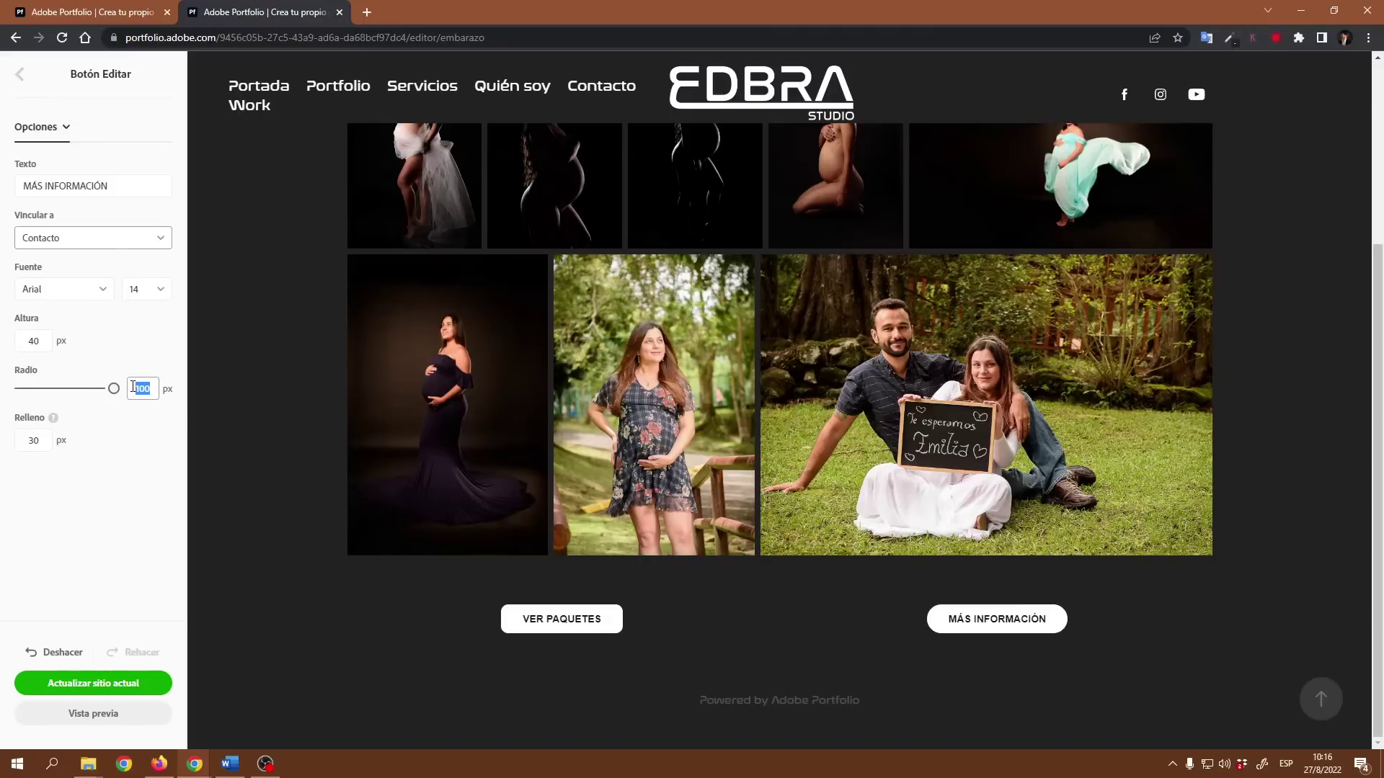
{"action": "type", "text": "10"}
{"action": "left_click", "coordinate": [147, 526]}
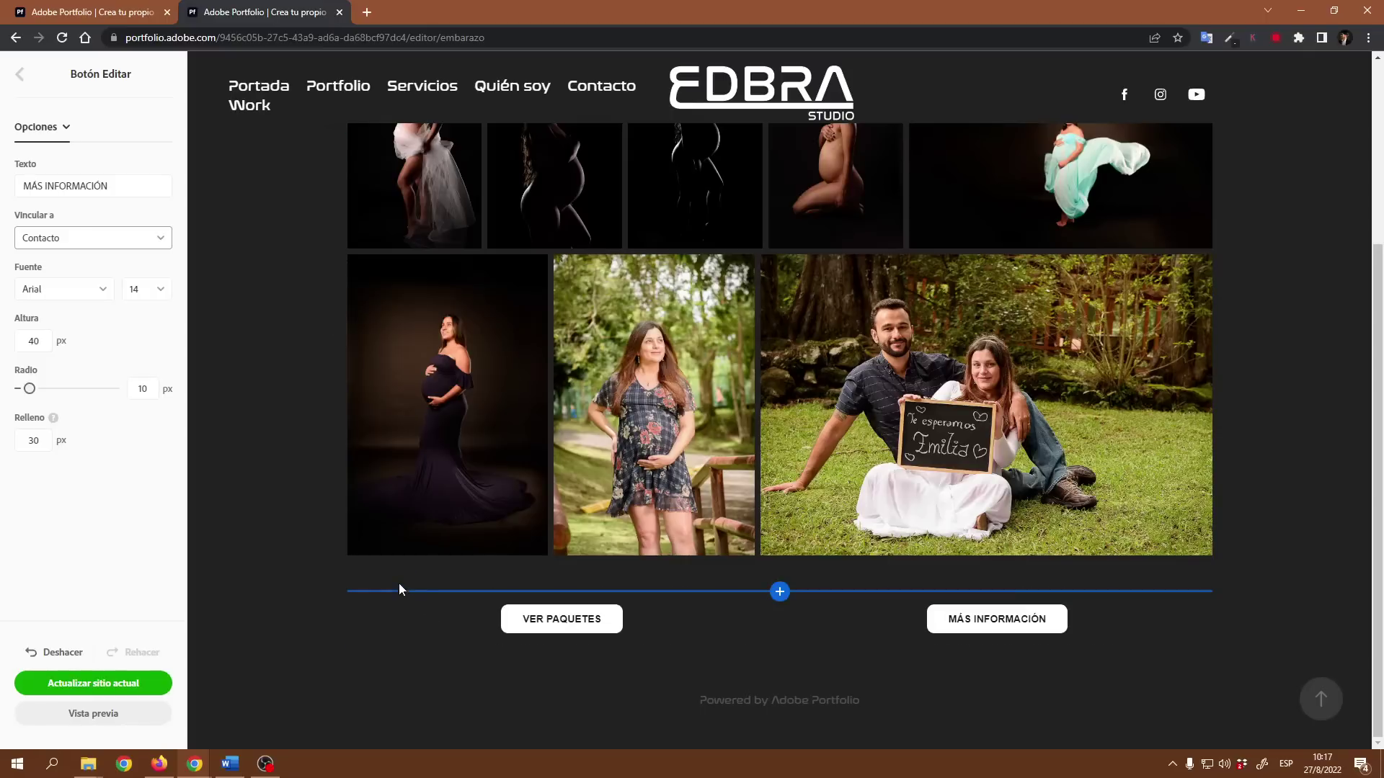
Try right-aligning the VER PAQUETES button and left-aligning the MÁS INFORMACIÓN button, and undo both alignment changes
{"action": "left_click", "coordinate": [401, 582]}
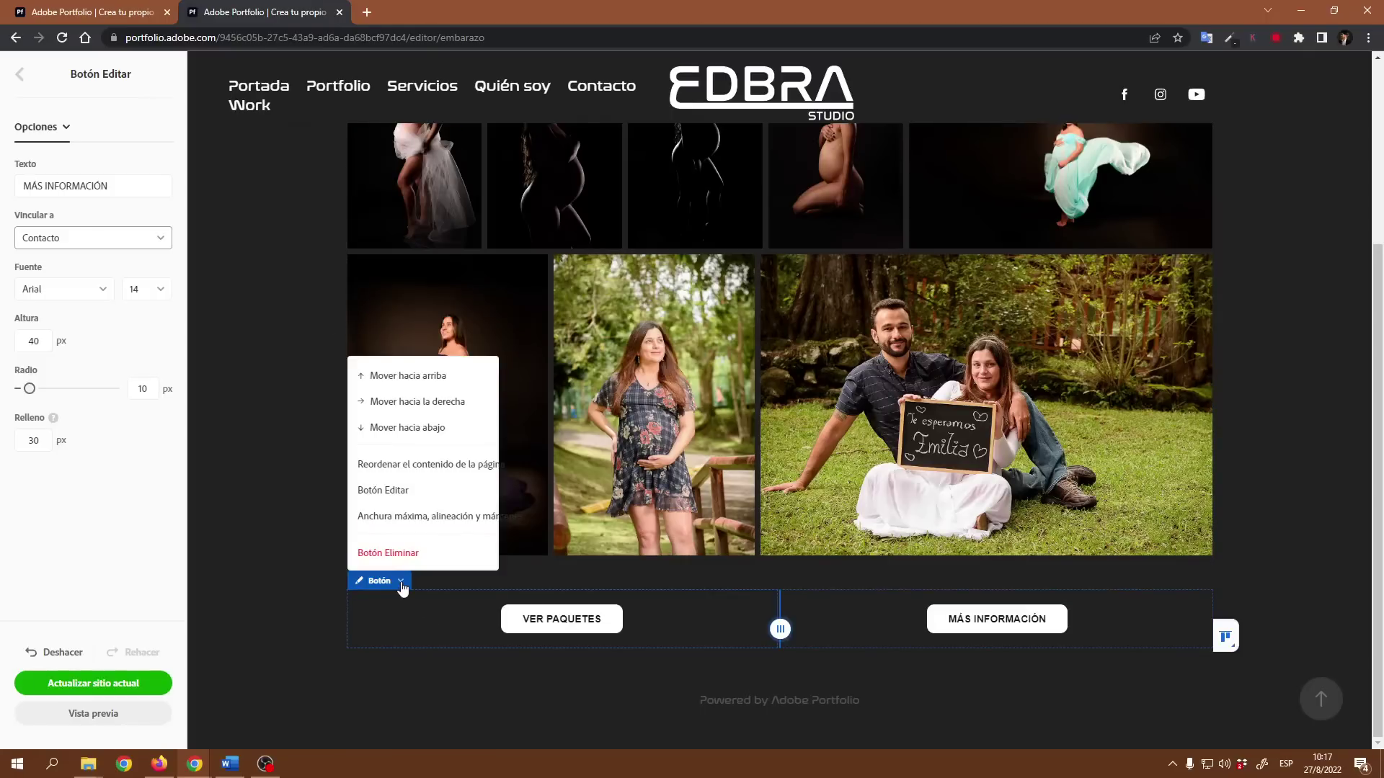
{"action": "left_click", "coordinate": [383, 517]}
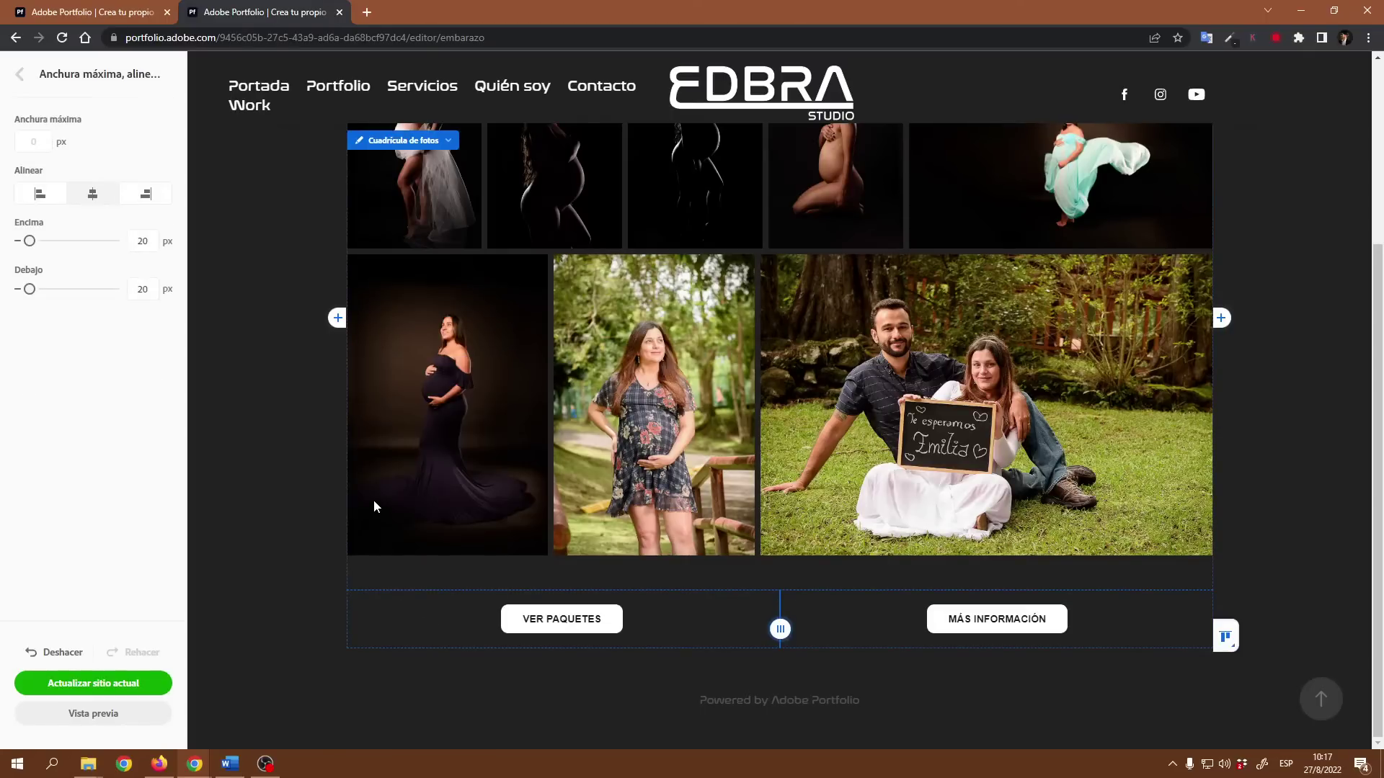
{"action": "left_click", "coordinate": [151, 202]}
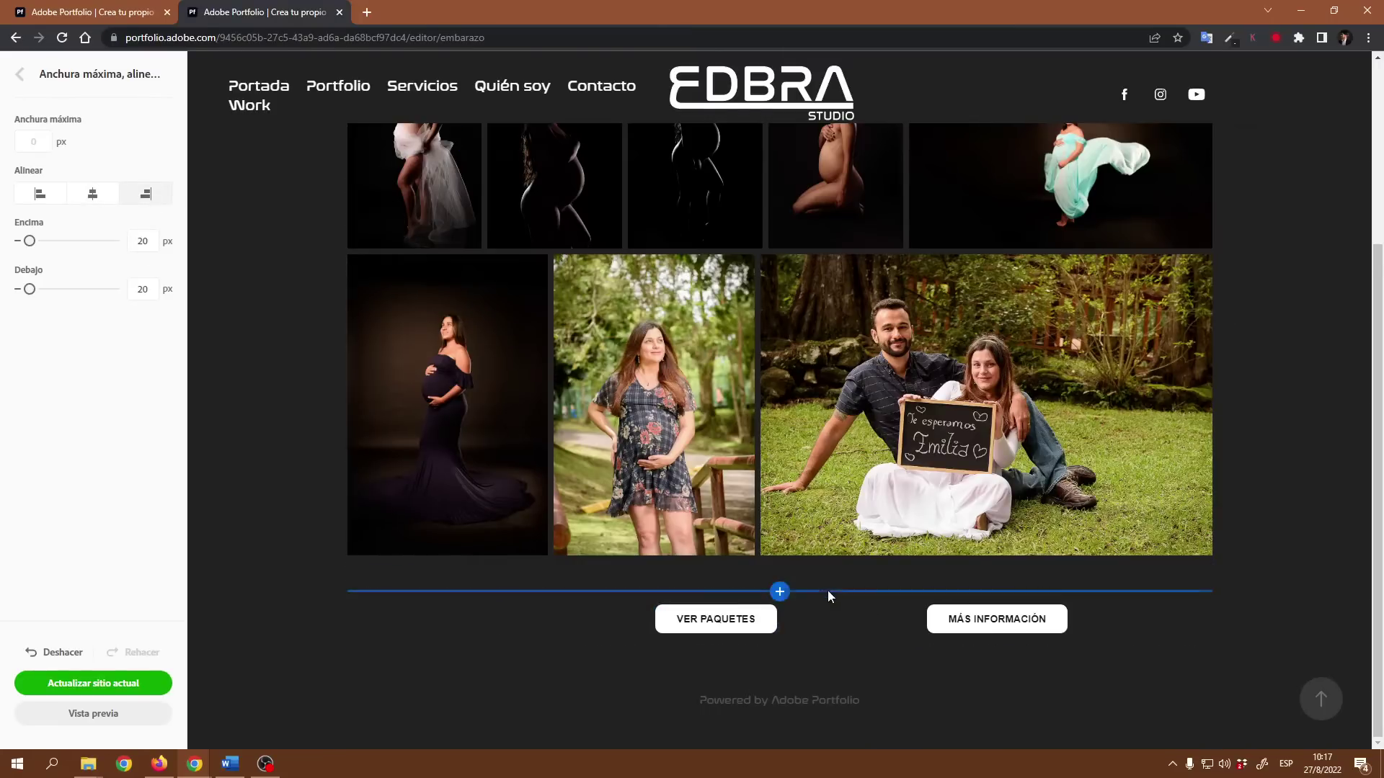
{"action": "left_click", "coordinate": [821, 581]}
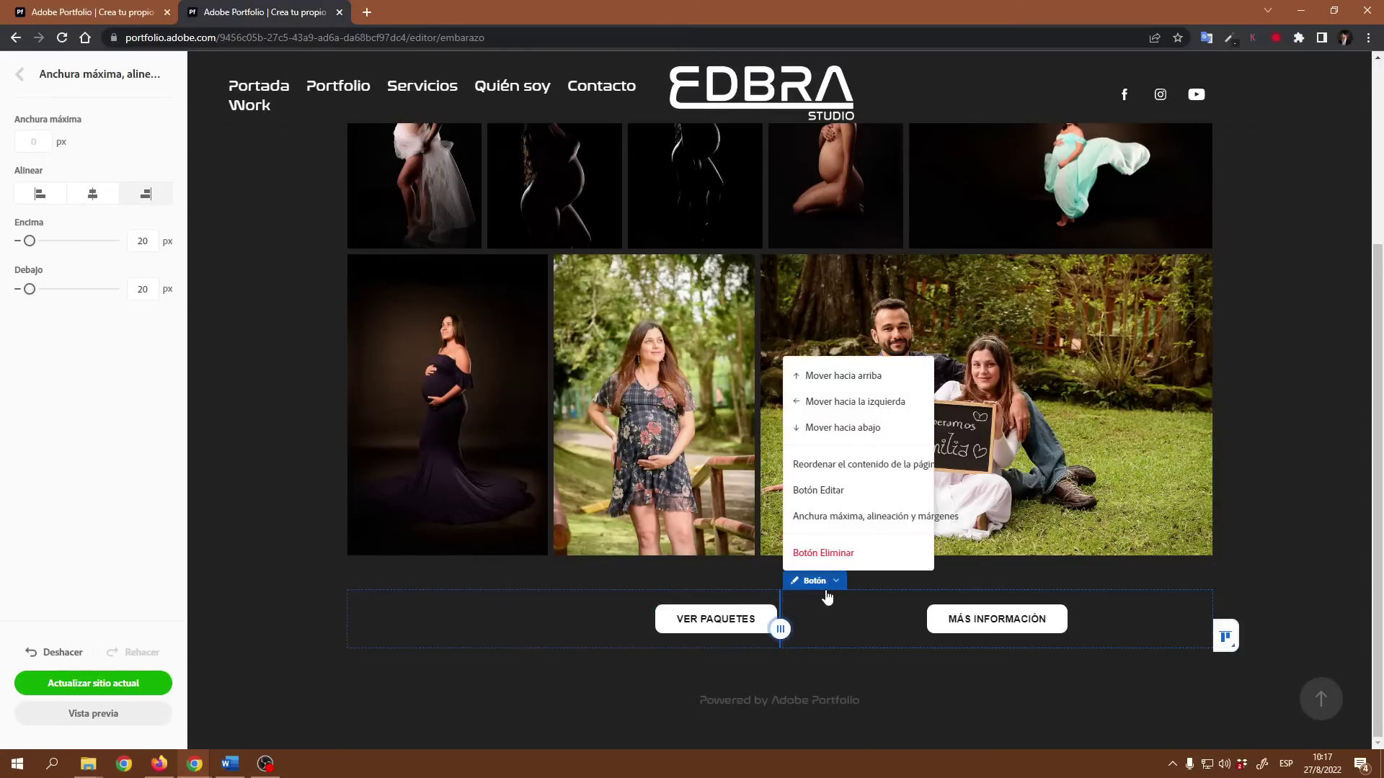
{"action": "left_click", "coordinate": [844, 518]}
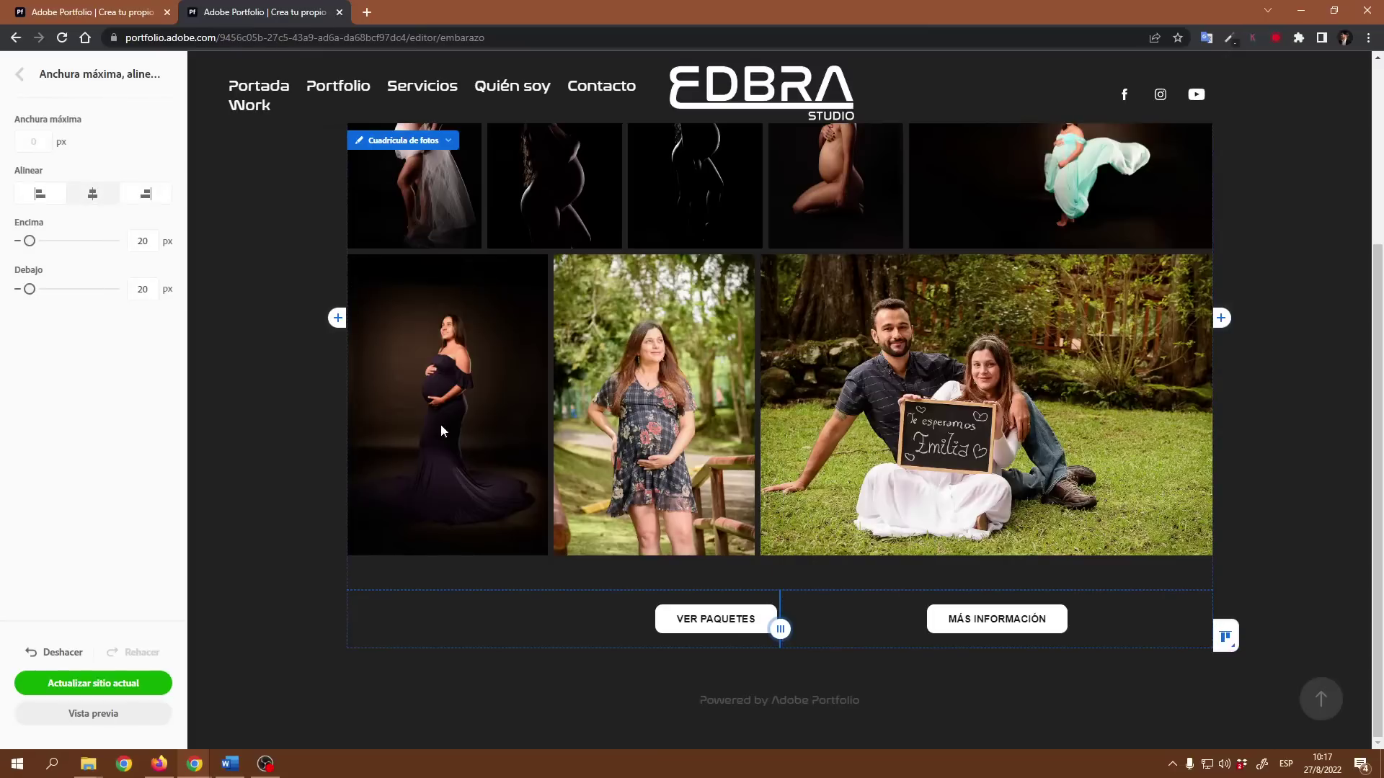
{"action": "left_click", "coordinate": [43, 195]}
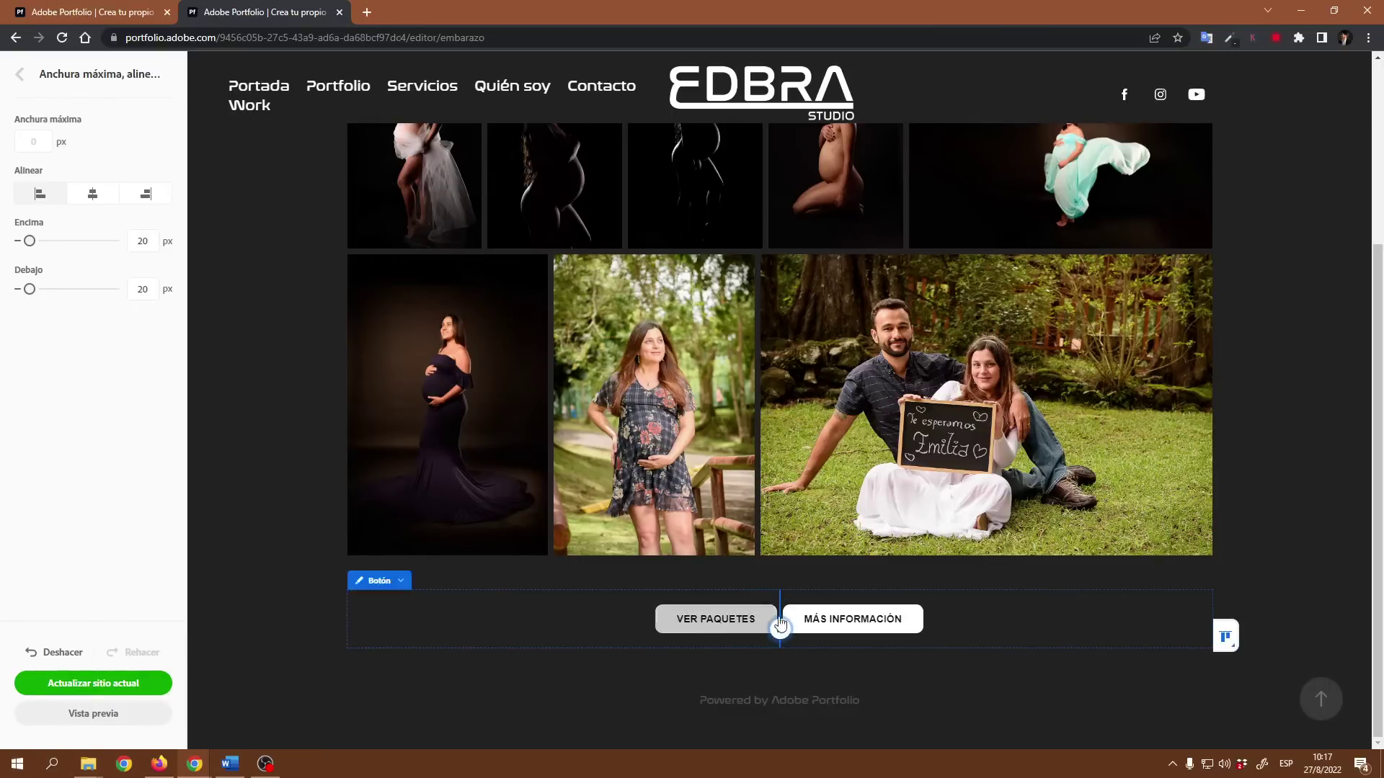
{"action": "left_click", "coordinate": [59, 653]}
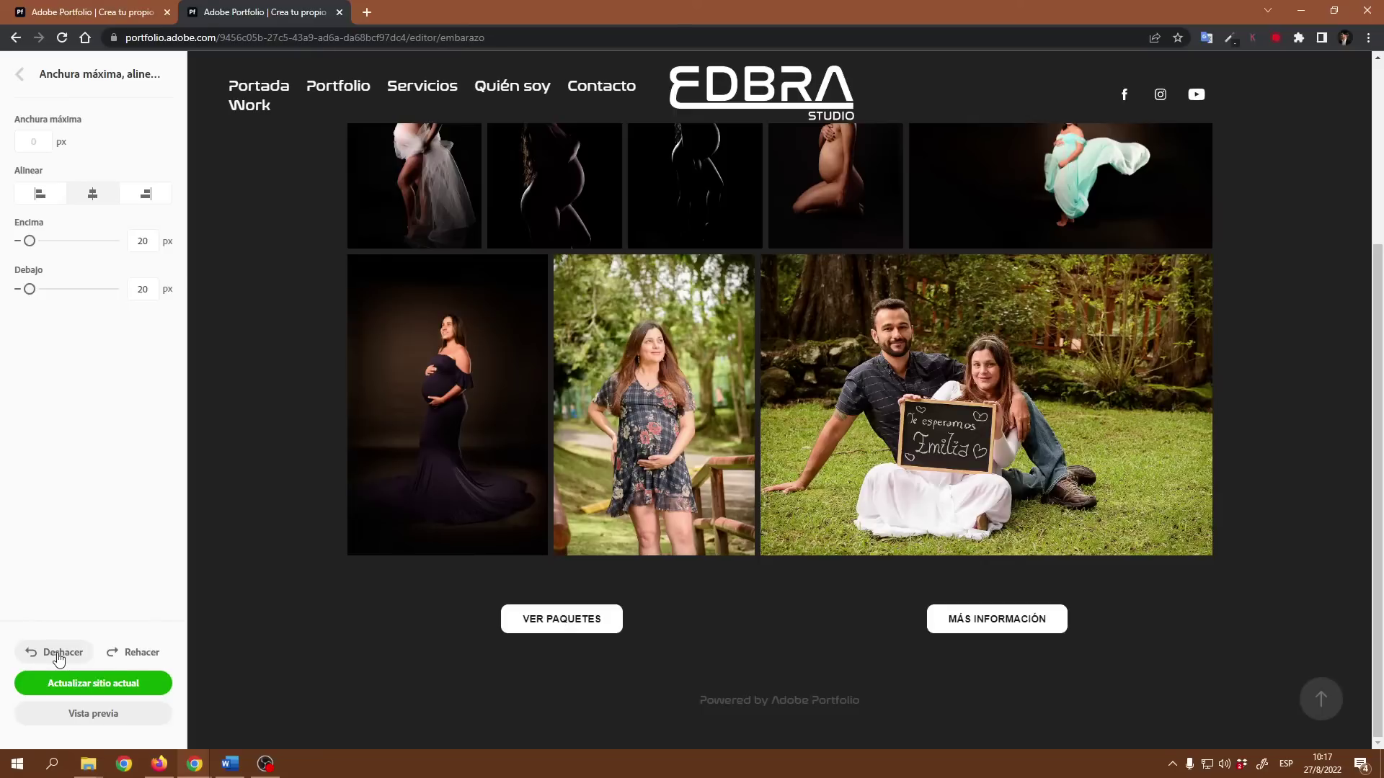
Open the Quinceaños page from the Portfolio collection and add a new button to the right of VER PAQUETES
{"action": "left_click", "coordinate": [1038, 619]}
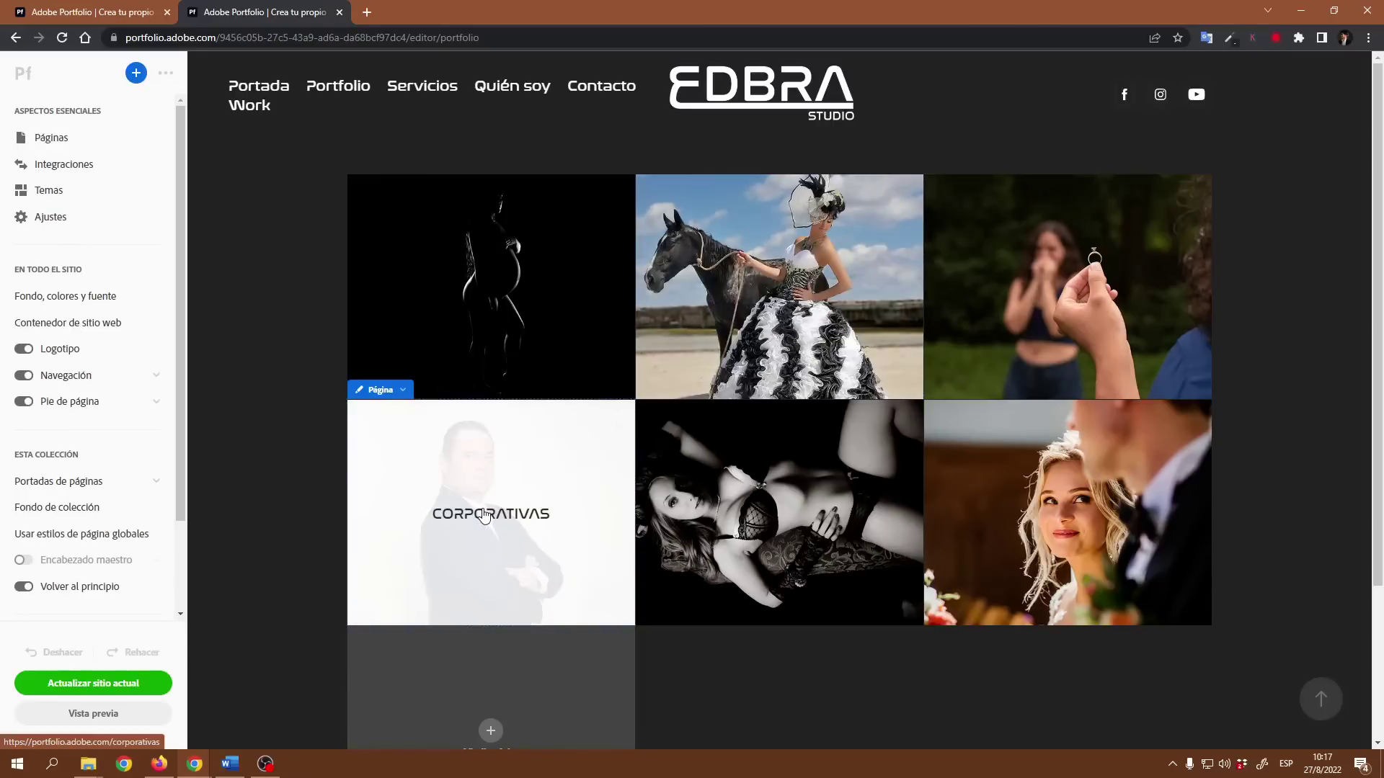
{"action": "left_click", "coordinate": [760, 297]}
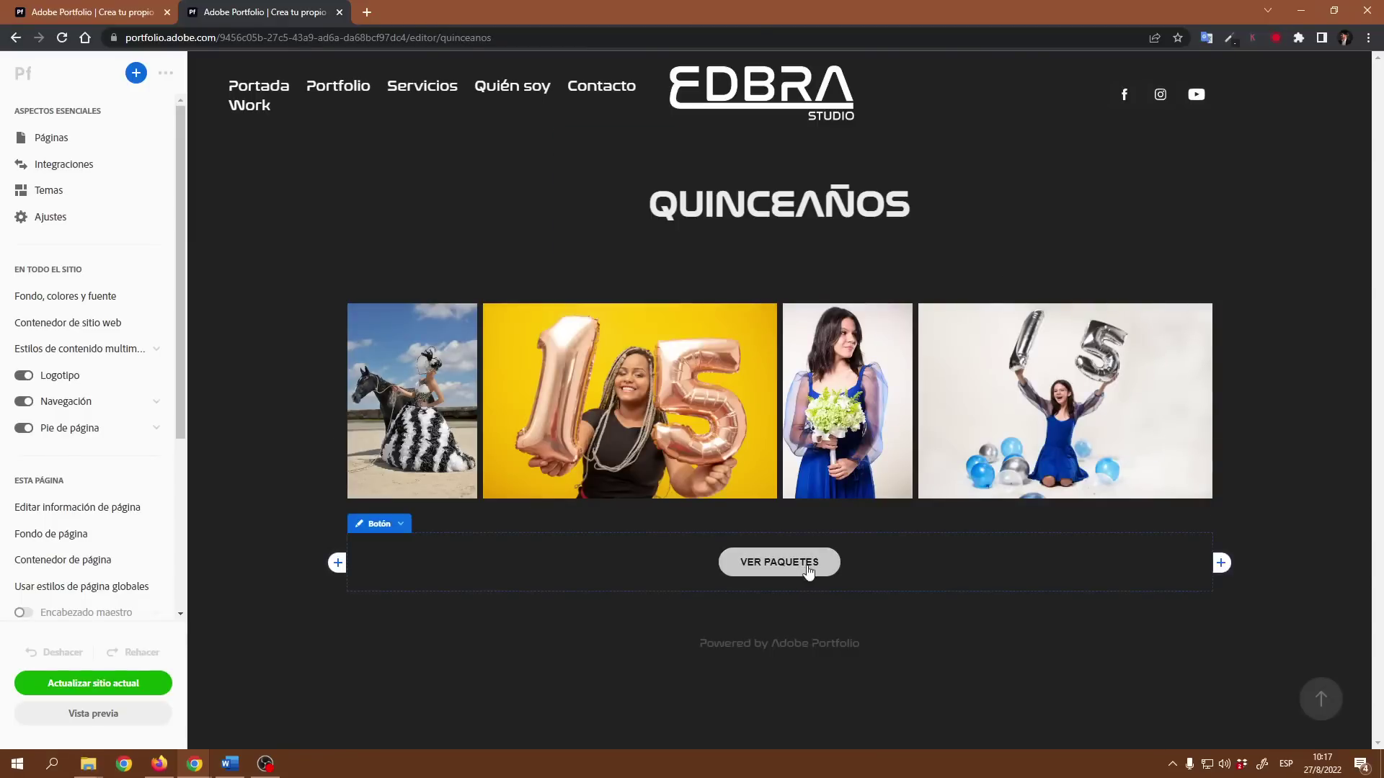
{"action": "left_click", "coordinate": [1221, 563]}
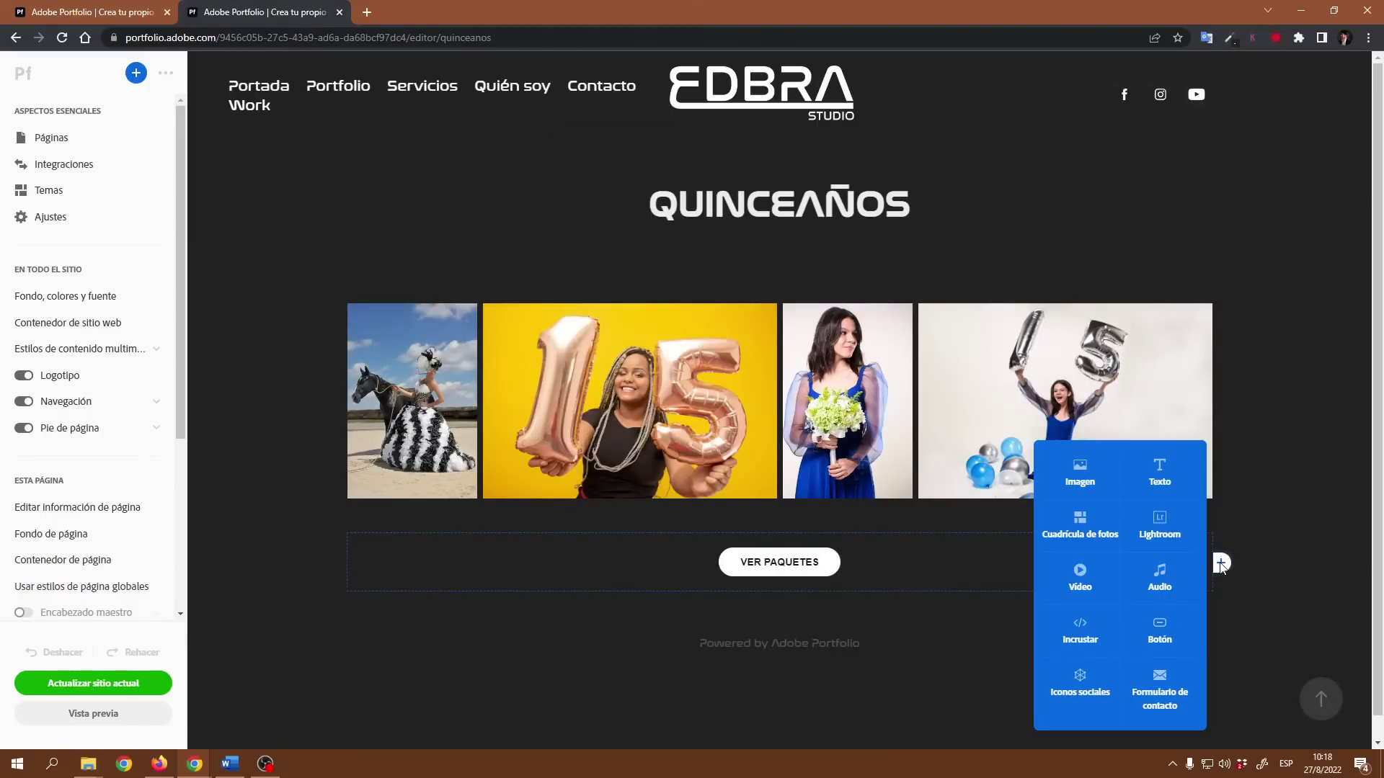
{"action": "left_click", "coordinate": [1159, 644]}
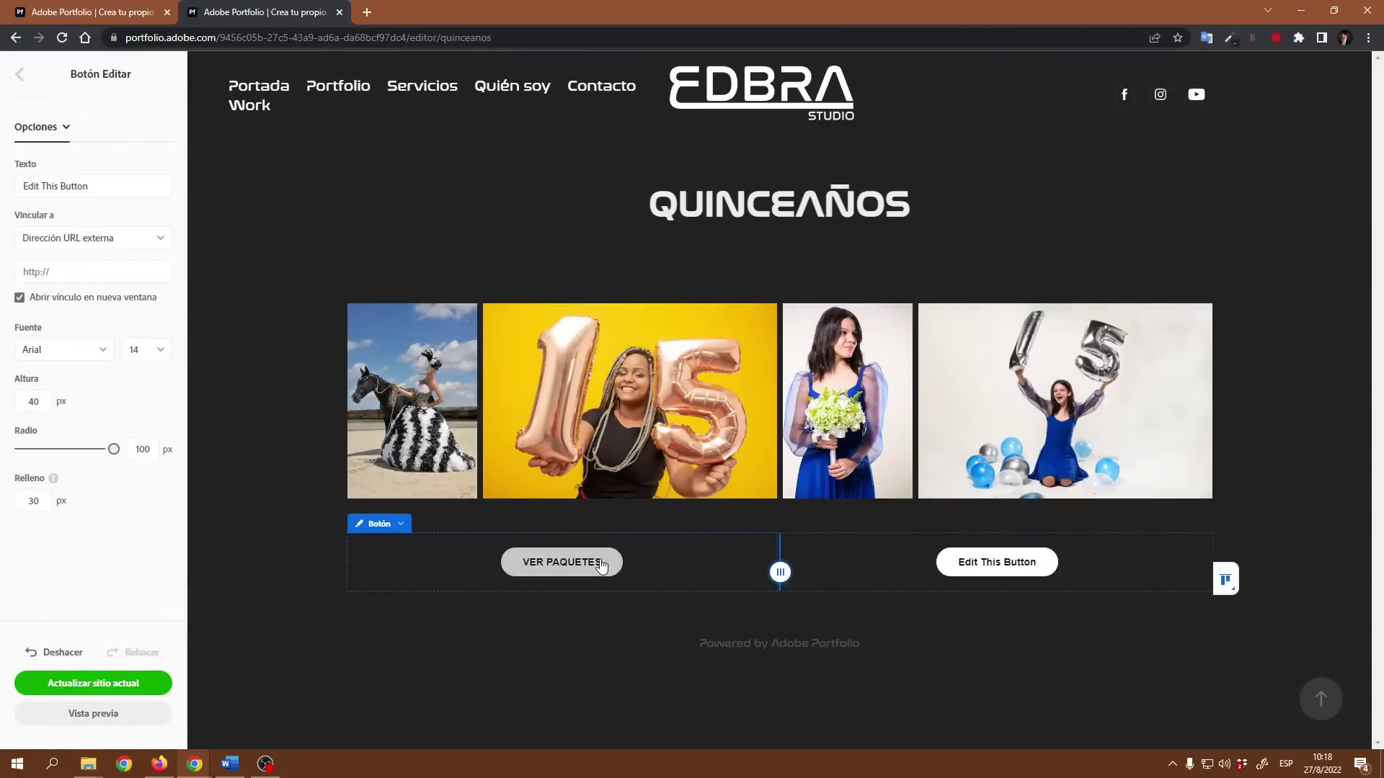
Link the VER PAQUETES button on the Quinceaños page to the Servicios page and set its corner radius to 10 px
{"action": "left_click", "coordinate": [383, 529]}
{"action": "triple_click", "coordinate": [83, 187]}
{"action": "type", "text": "VER PAQUETES"}
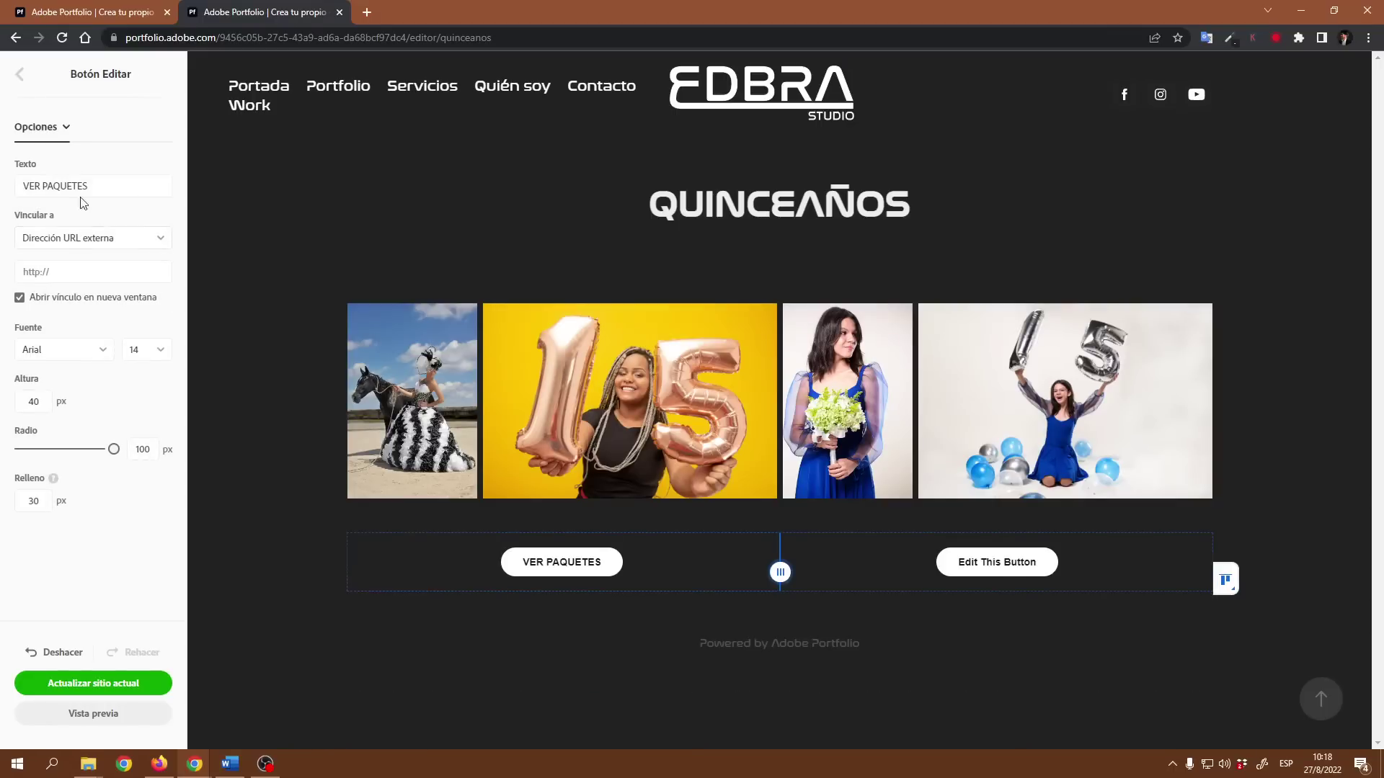
{"action": "left_click", "coordinate": [161, 241]}
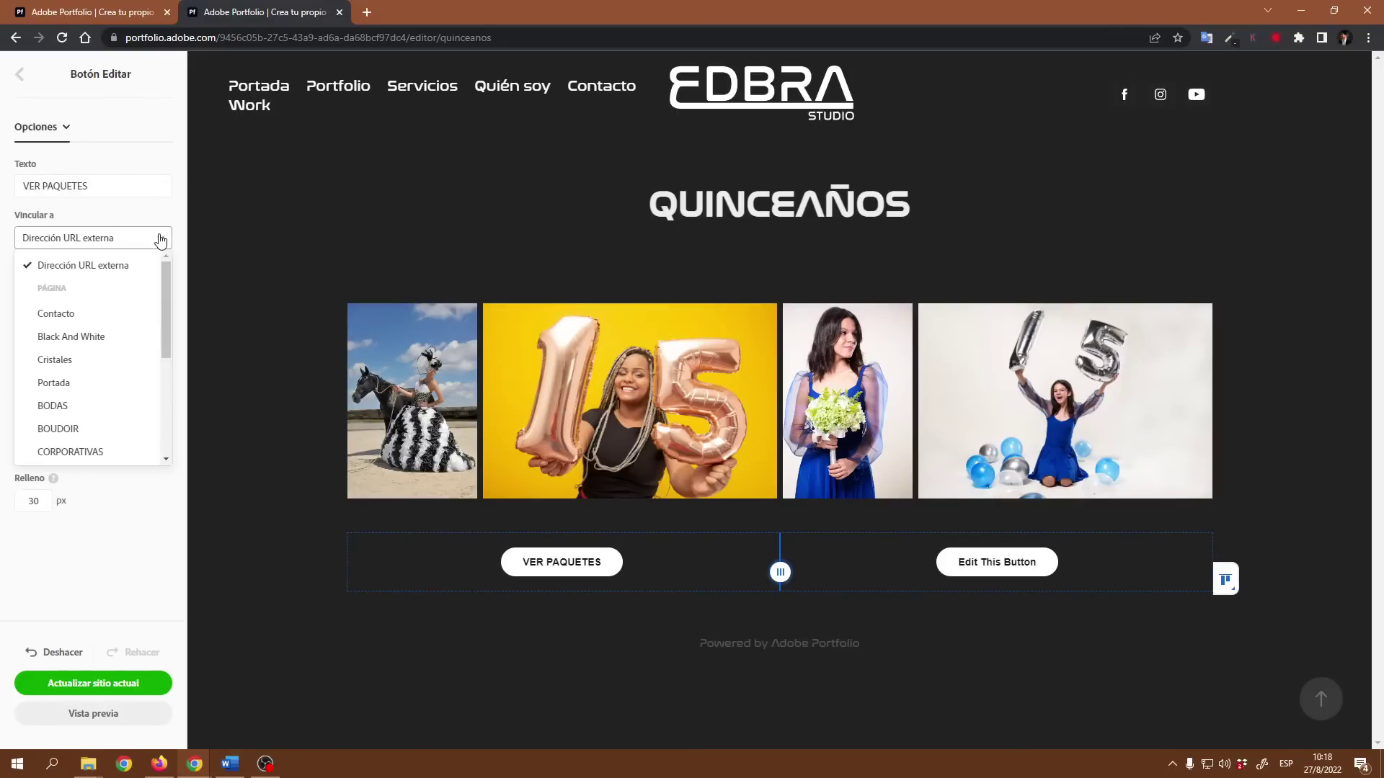
{"action": "scroll", "coordinate": [107, 395], "scroll_direction": "down", "scroll_amount": 3}
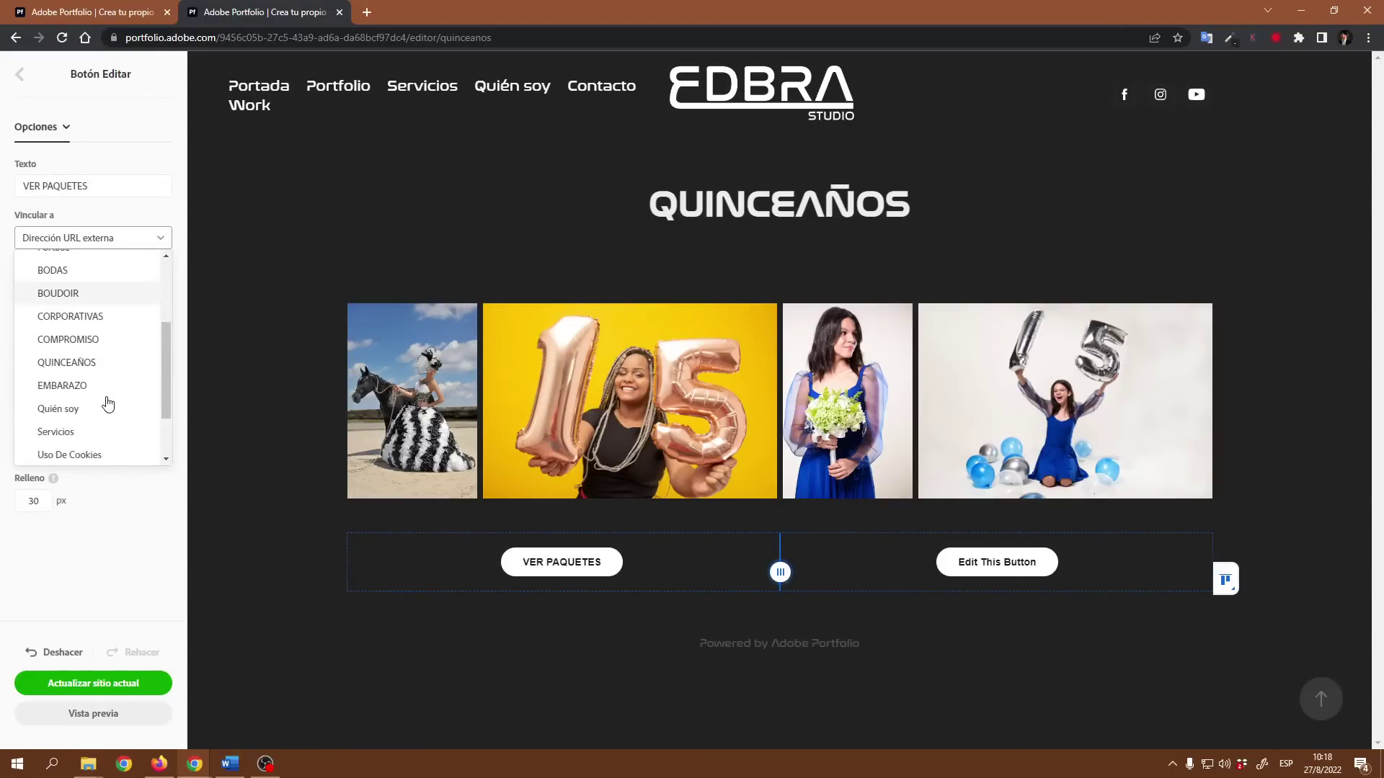
{"action": "left_click", "coordinate": [68, 355]}
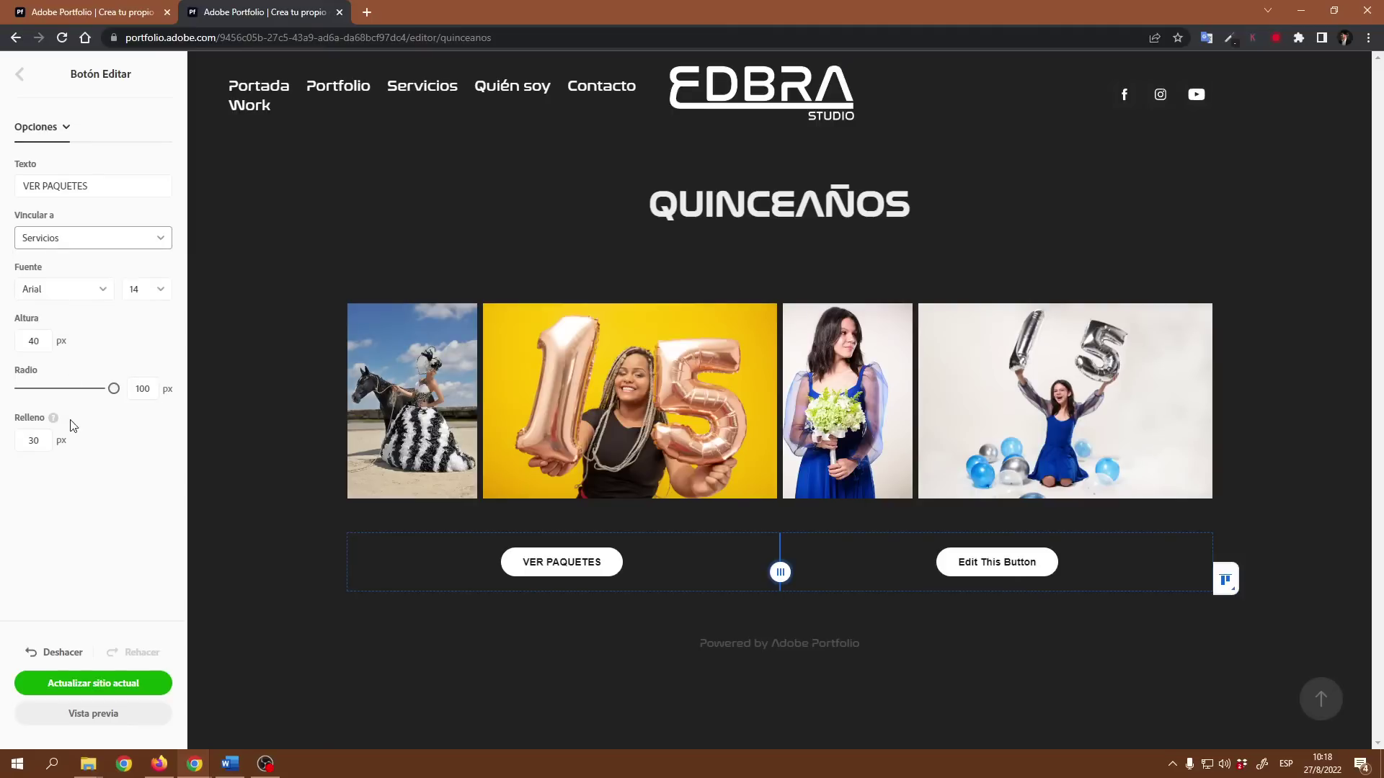
{"action": "left_click_drag", "start_coordinate": [149, 390], "coordinate": [126, 395]}
{"action": "type", "text": "10"}
Change the text of the new button on the Quinceaños page to "MÁS INFORMACIÓN"
{"action": "left_click", "coordinate": [835, 527]}
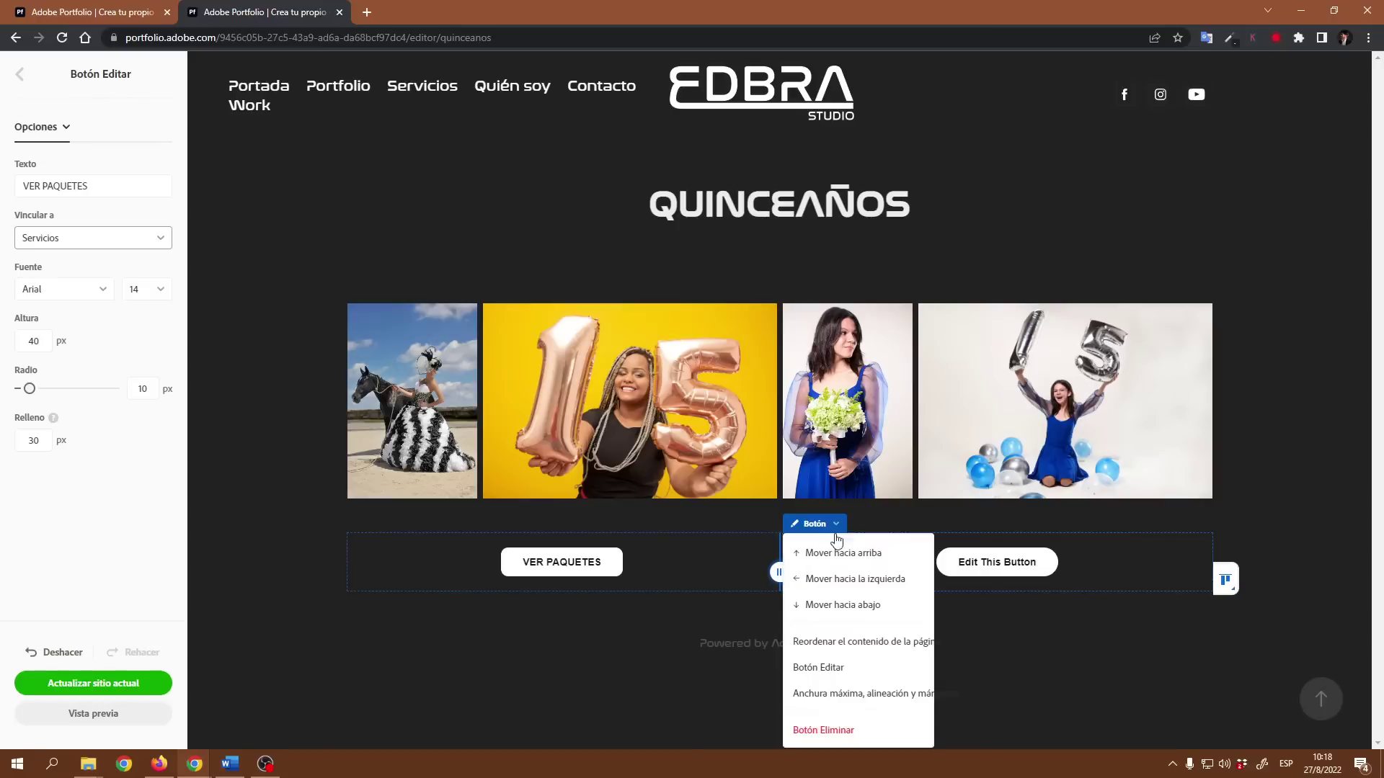
{"action": "left_click", "coordinate": [818, 668]}
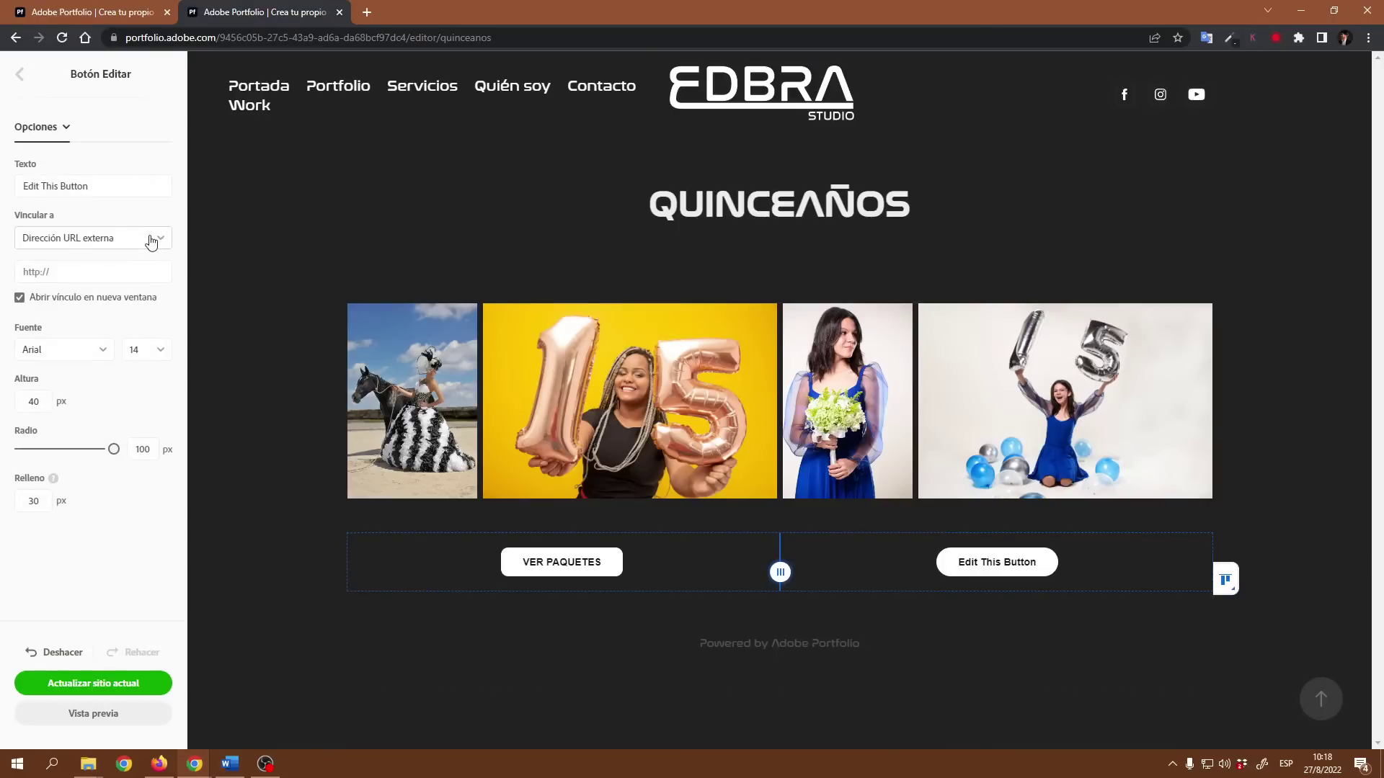
{"action": "left_click_drag", "start_coordinate": [107, 188], "coordinate": [16, 187]}
{"action": "type", "text": "MÁS INFORMACIÓN"}
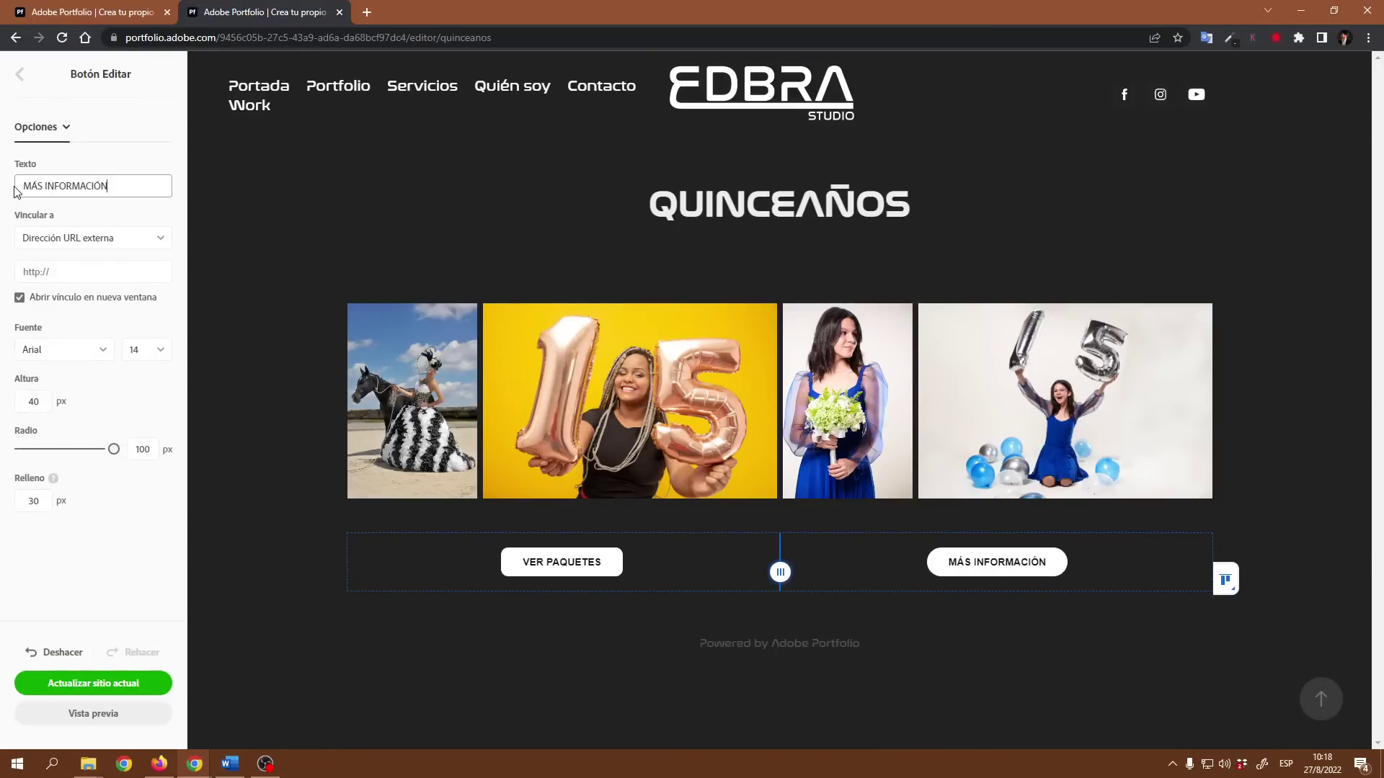
Link the MÁS INFORMACIÓN button on the Quinceaños page to the Contacto page and set its corner radius to 10 px
{"action": "left_click", "coordinate": [147, 244]}
{"action": "left_click", "coordinate": [60, 311]}
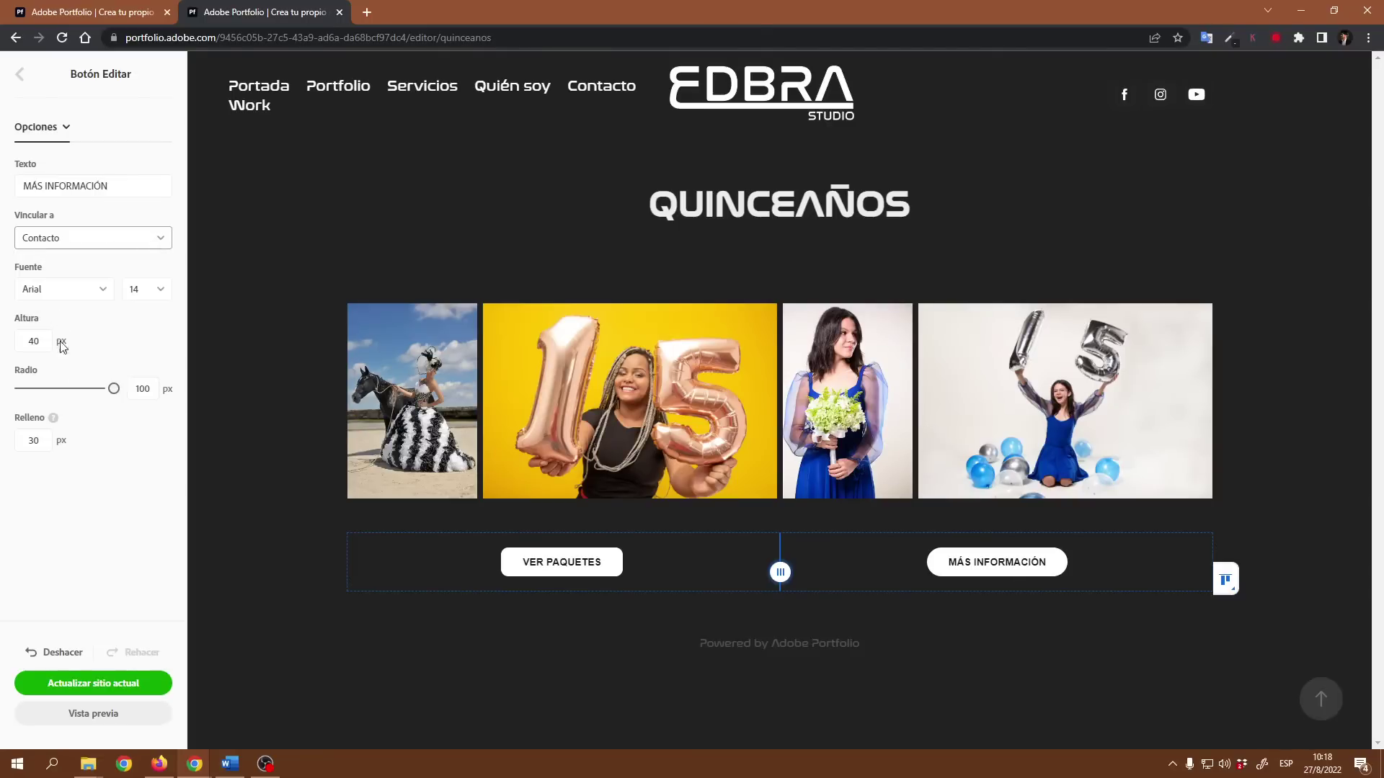
{"action": "left_click_drag", "start_coordinate": [154, 379], "coordinate": [117, 382]}
{"action": "type", "text": "10"}
{"action": "left_click", "coordinate": [118, 508]}
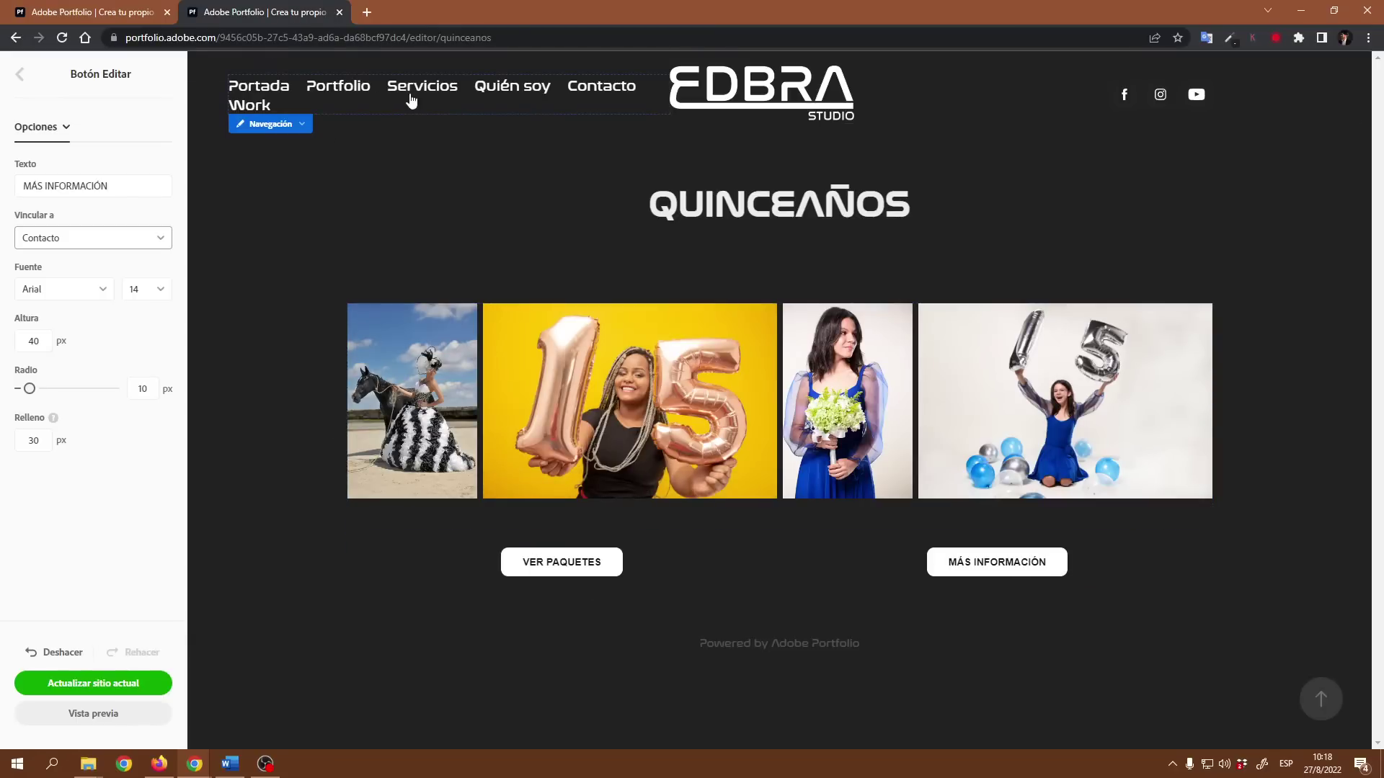
Open the Compromiso page from the Portfolio collection and add a new button to the right of VER PAQUETES
{"action": "left_click", "coordinate": [346, 93]}
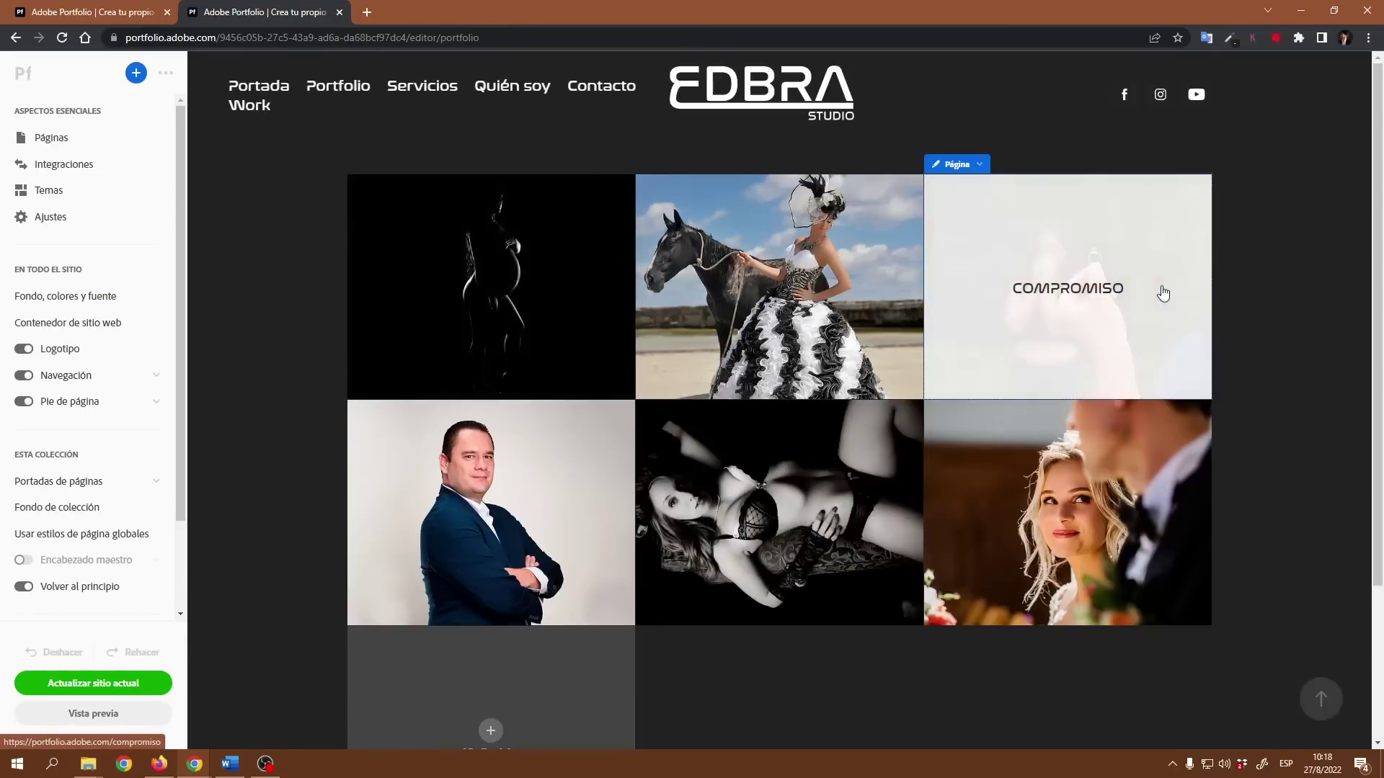
{"action": "left_click", "coordinate": [1090, 302]}
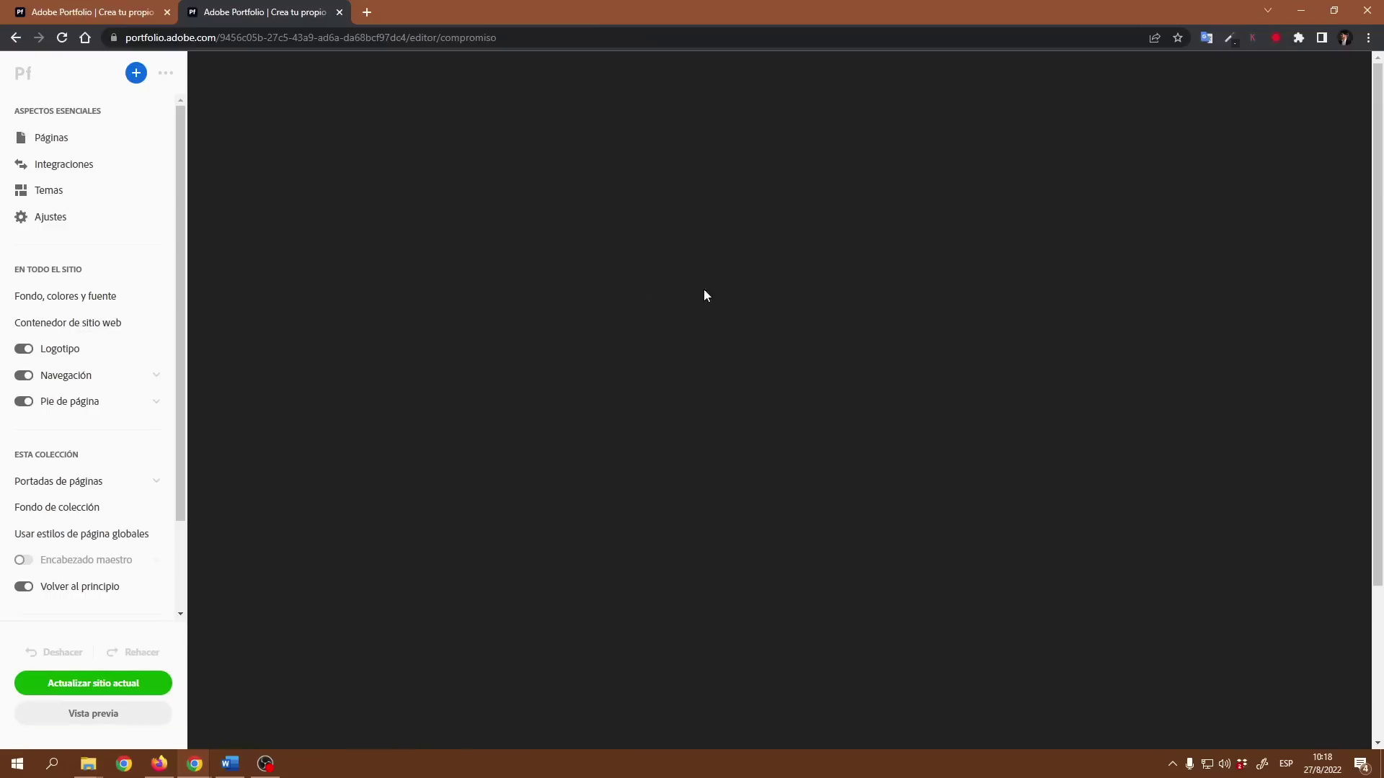
{"action": "scroll", "coordinate": [803, 489], "scroll_direction": "down", "scroll_amount": 2}
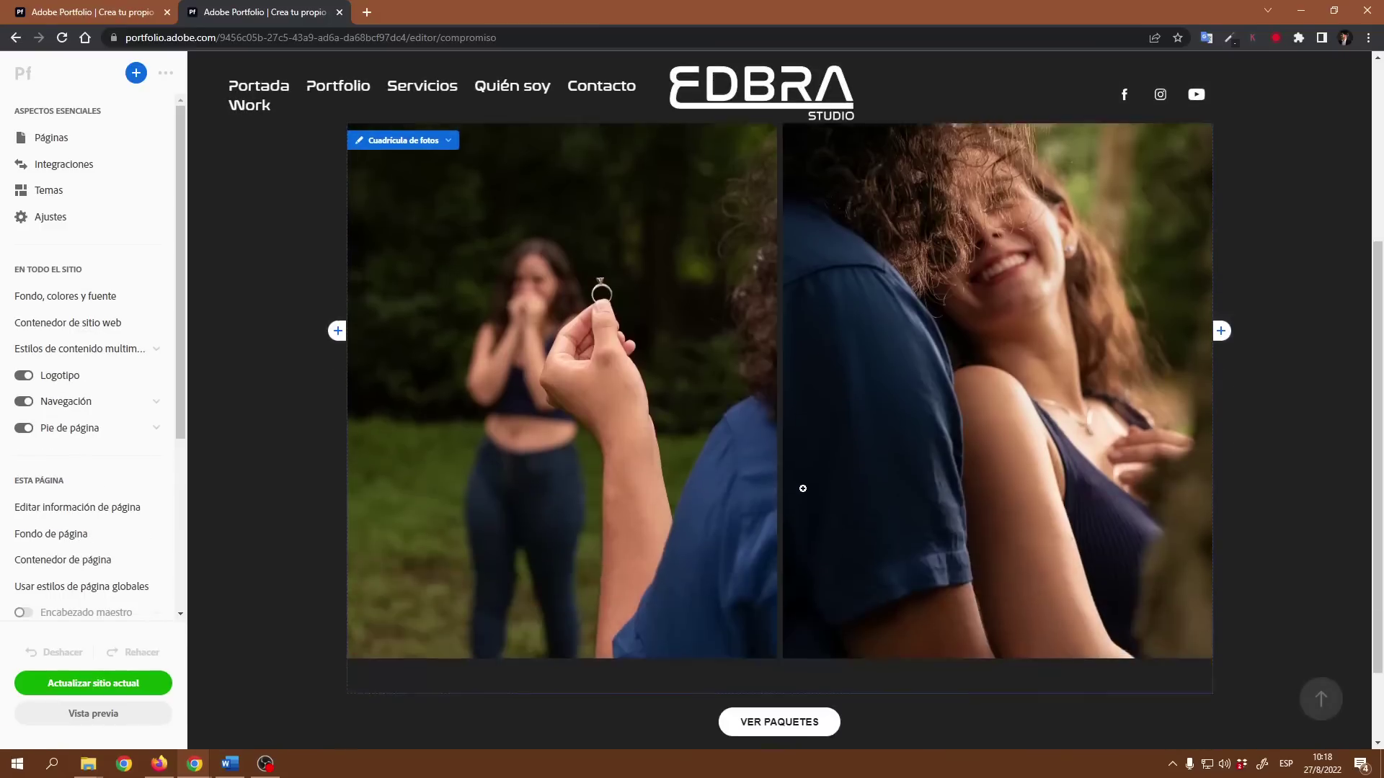
{"action": "scroll", "coordinate": [701, 639], "scroll_direction": "down", "scroll_amount": 2}
{"action": "left_click", "coordinate": [1222, 621]}
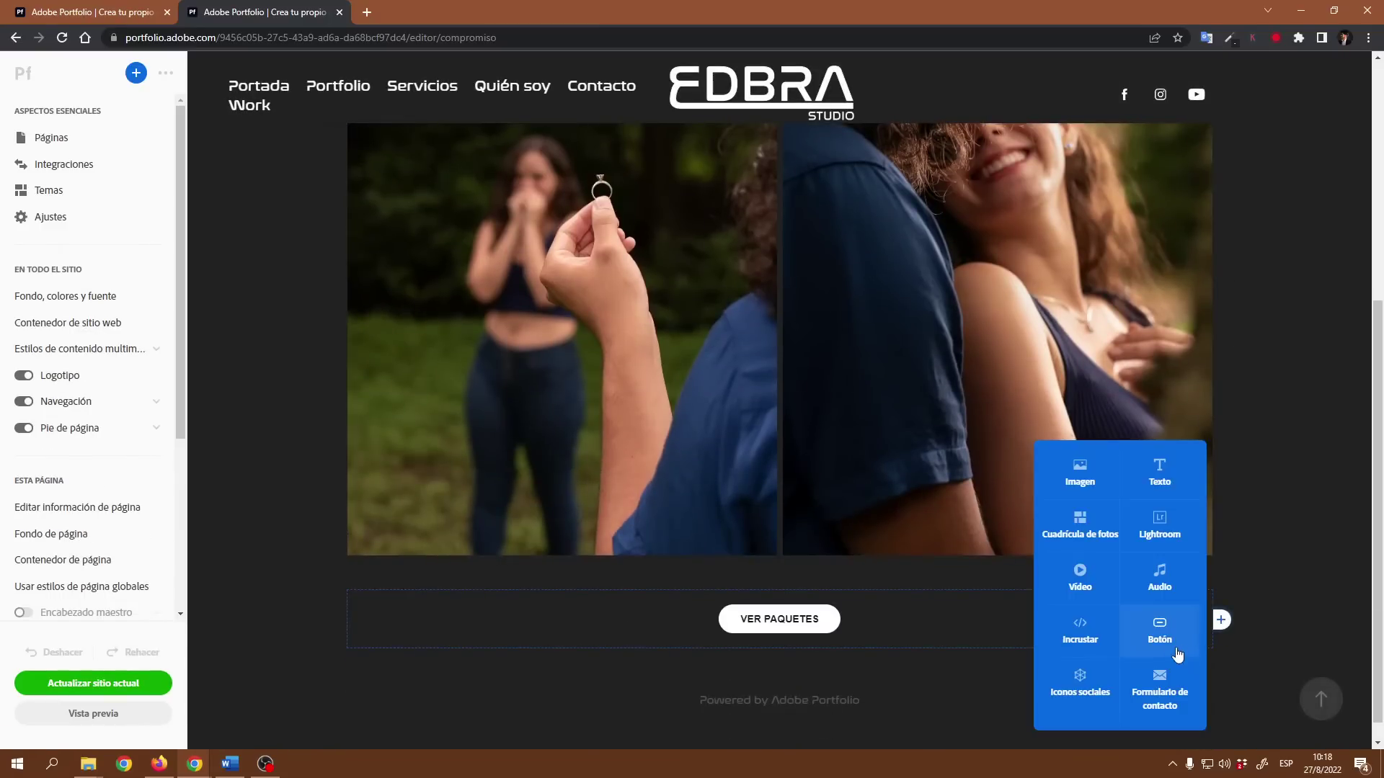
{"action": "left_click", "coordinate": [1166, 638]}
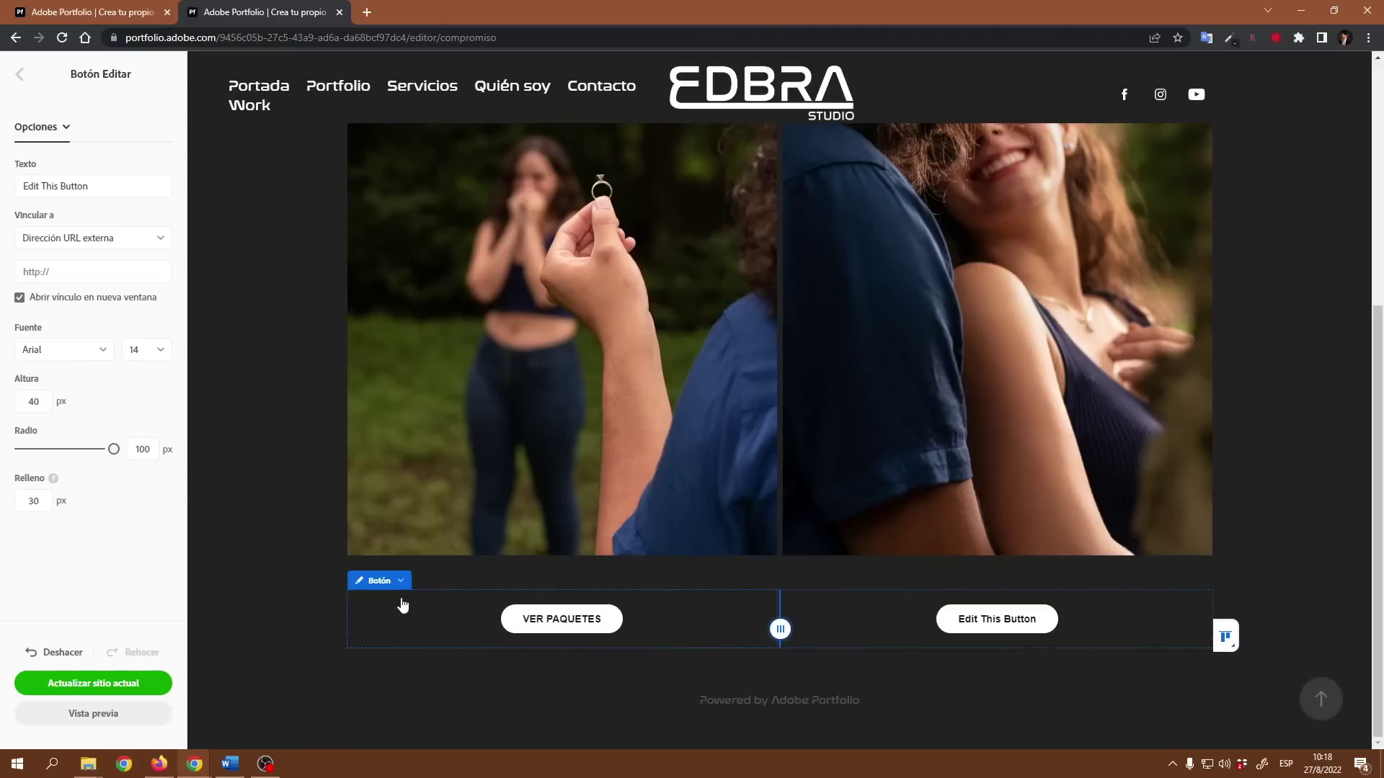
Link the VER PAQUETES button on the Compromiso page to the Servicios page and set its corner radius to 10 px
{"action": "left_click", "coordinate": [389, 581]}
{"action": "left_click", "coordinate": [390, 498]}
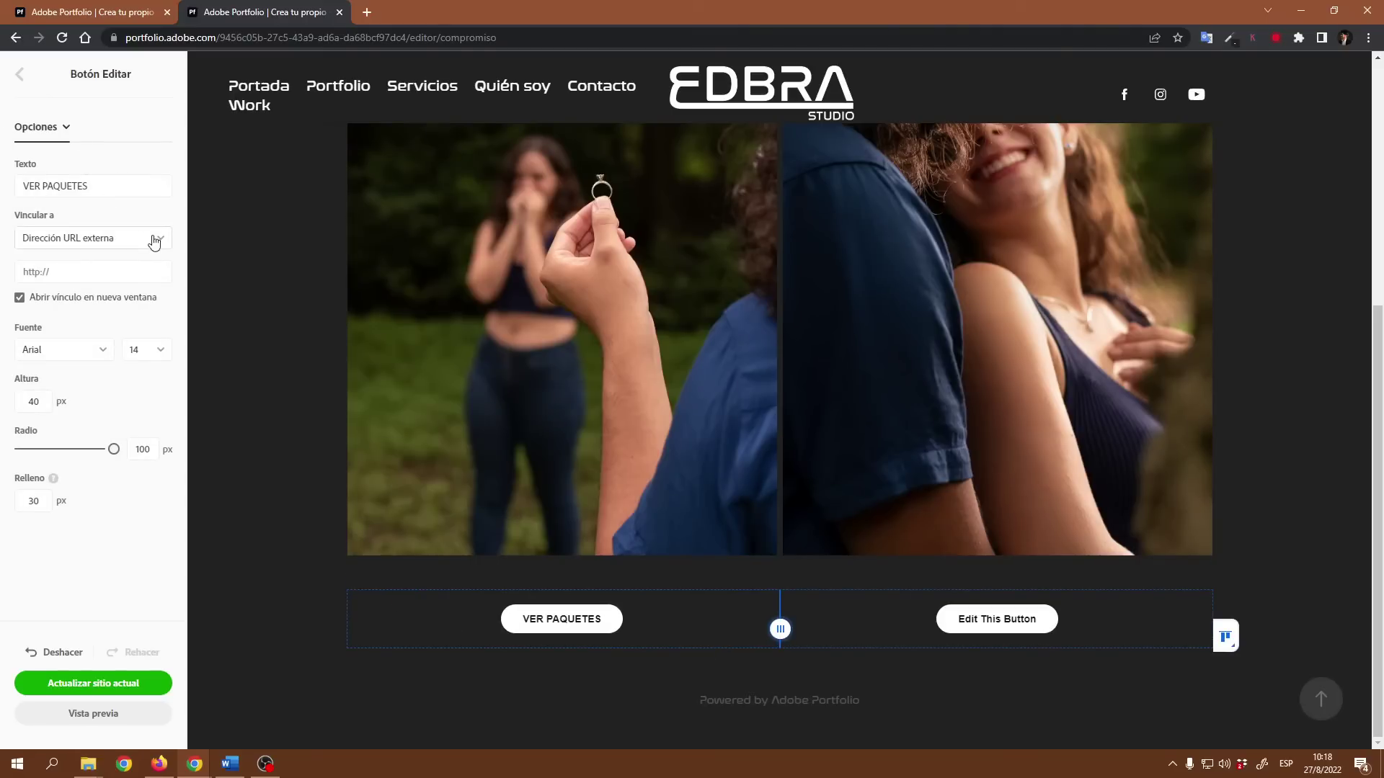
{"action": "left_click", "coordinate": [153, 240]}
{"action": "scroll", "coordinate": [76, 389], "scroll_direction": "down", "scroll_amount": 2}
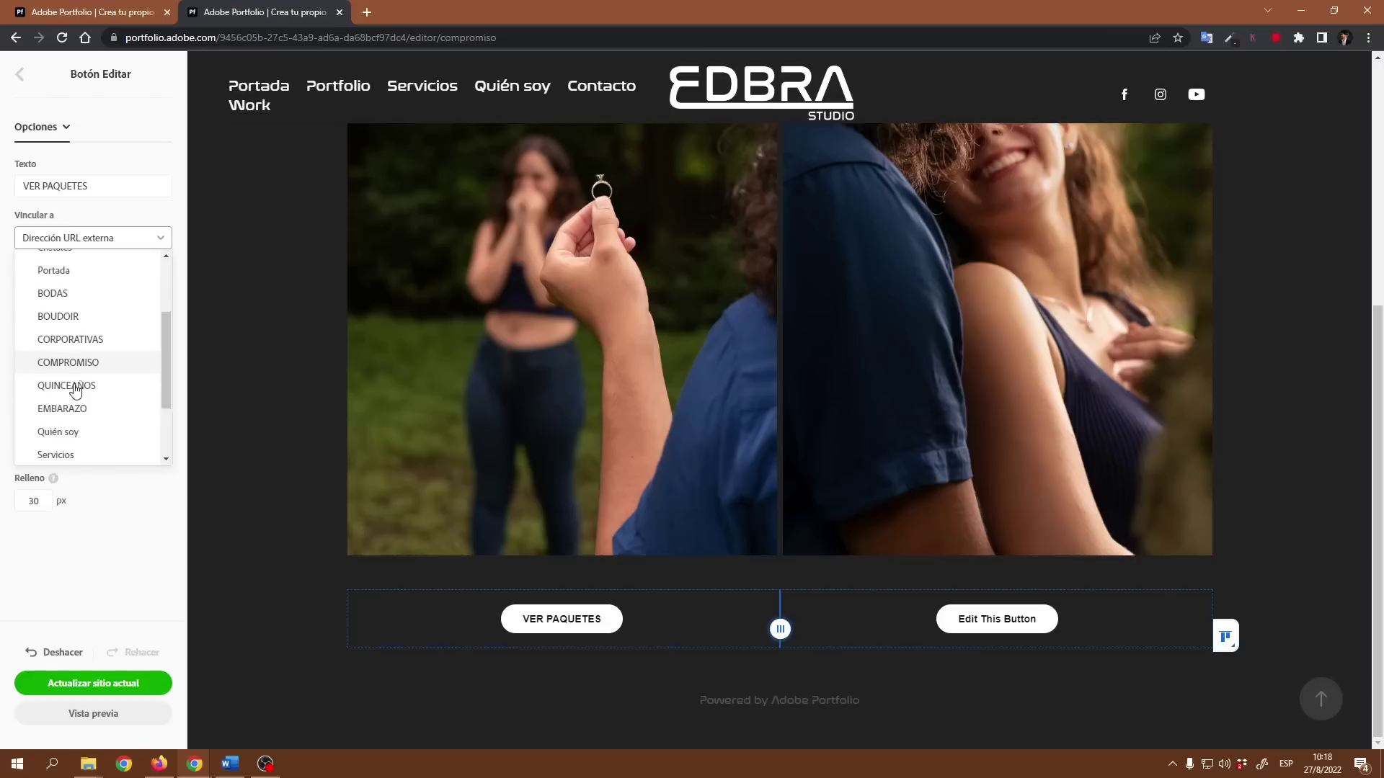
{"action": "scroll", "coordinate": [76, 389], "scroll_direction": "down", "scroll_amount": 1}
{"action": "left_click", "coordinate": [69, 422]}
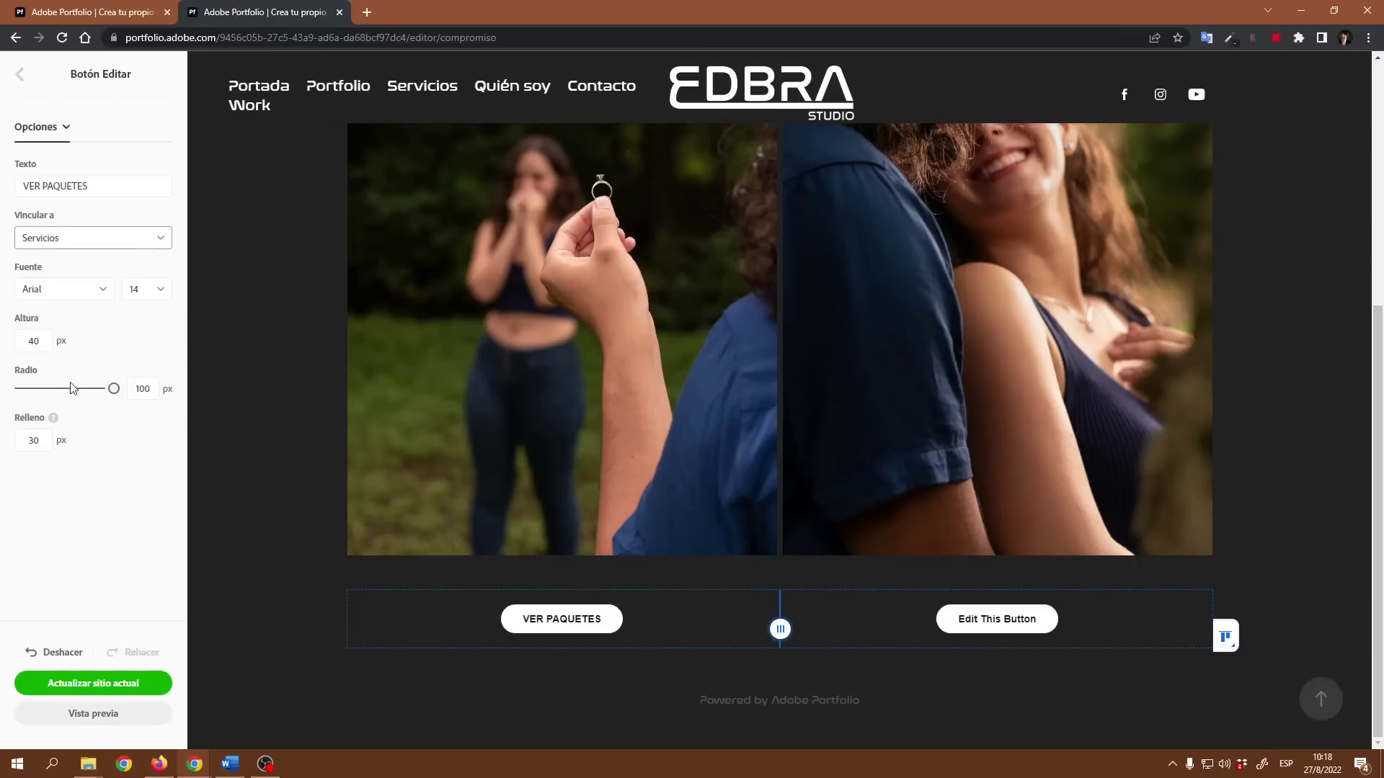
{"action": "left_click_drag", "start_coordinate": [152, 388], "coordinate": [131, 388]}
{"action": "type", "text": "10"}
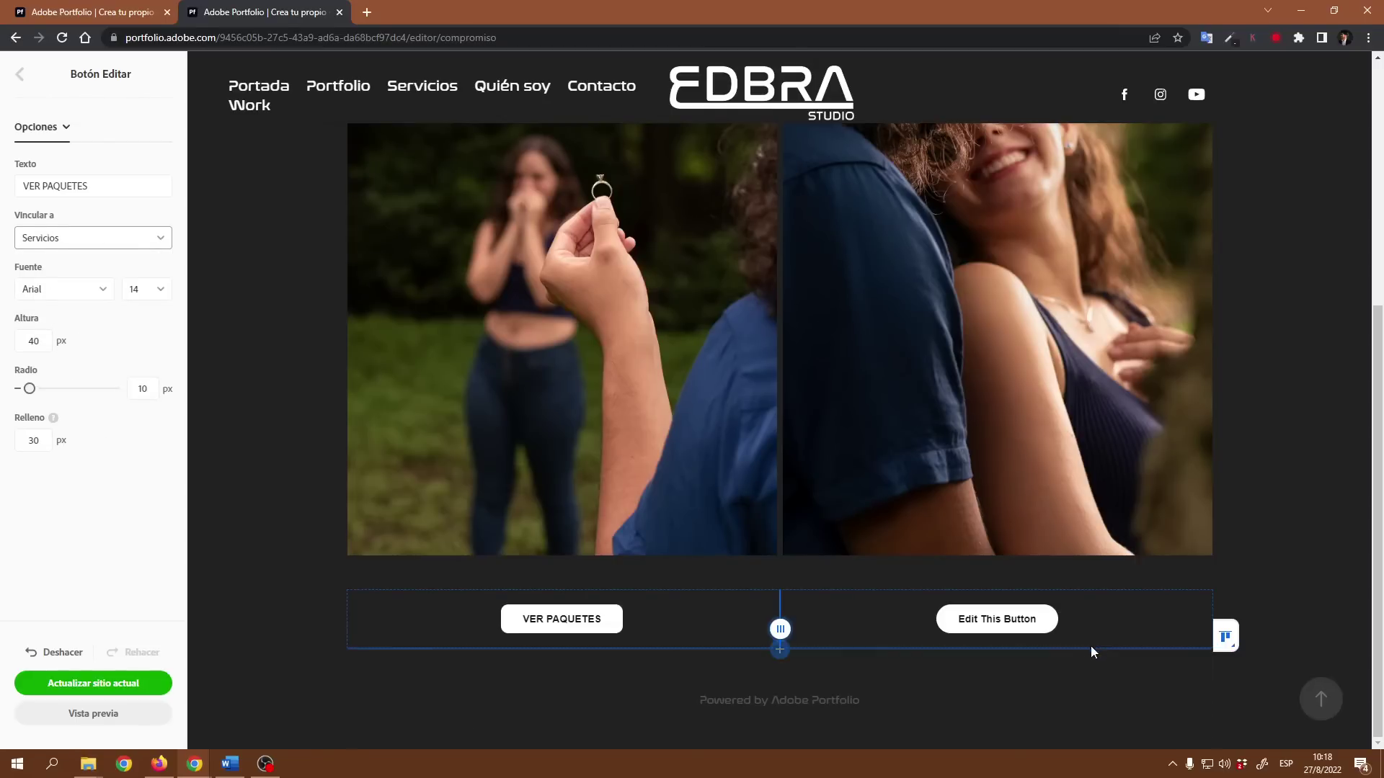
Change the text of the new button on the Compromiso page to "MÁS INFORMACIÓN"
{"action": "left_click", "coordinate": [820, 584]}
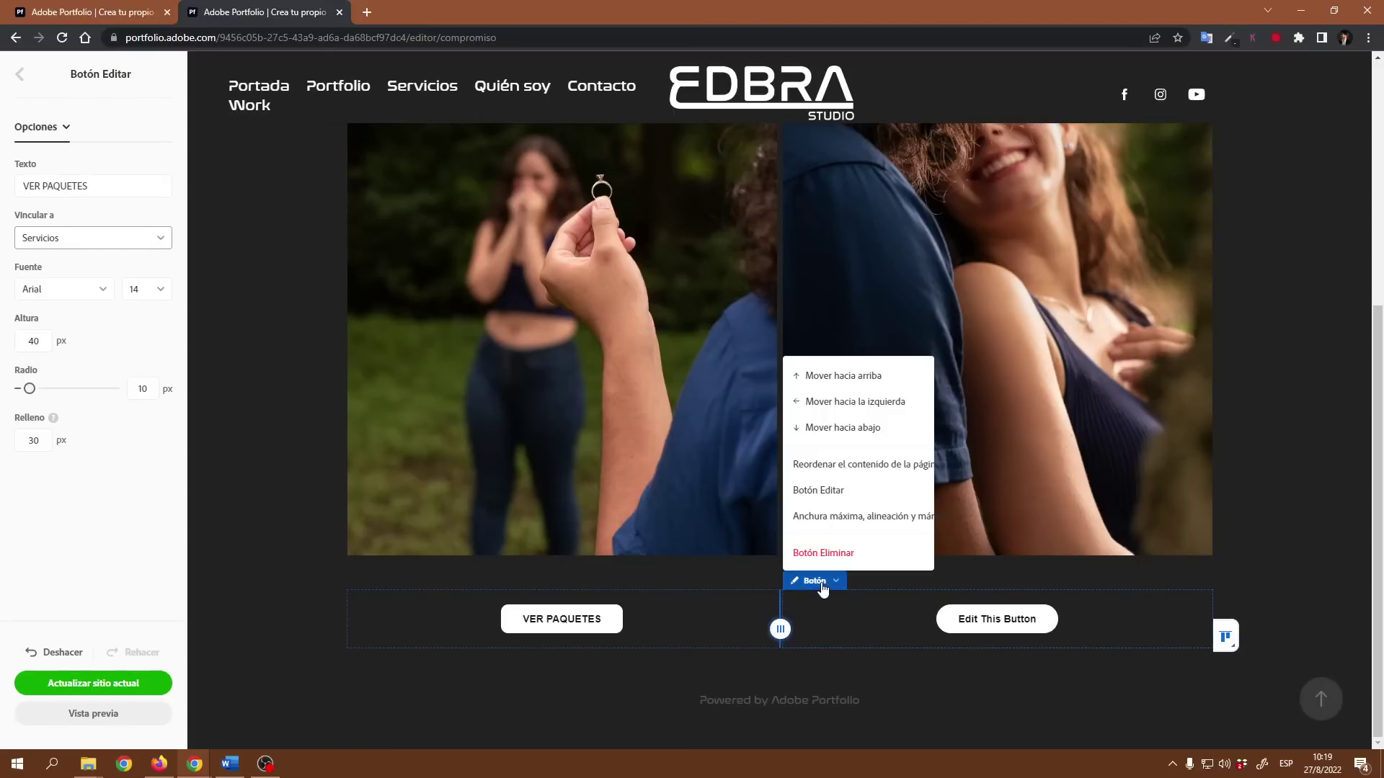
{"action": "left_click", "coordinate": [808, 496]}
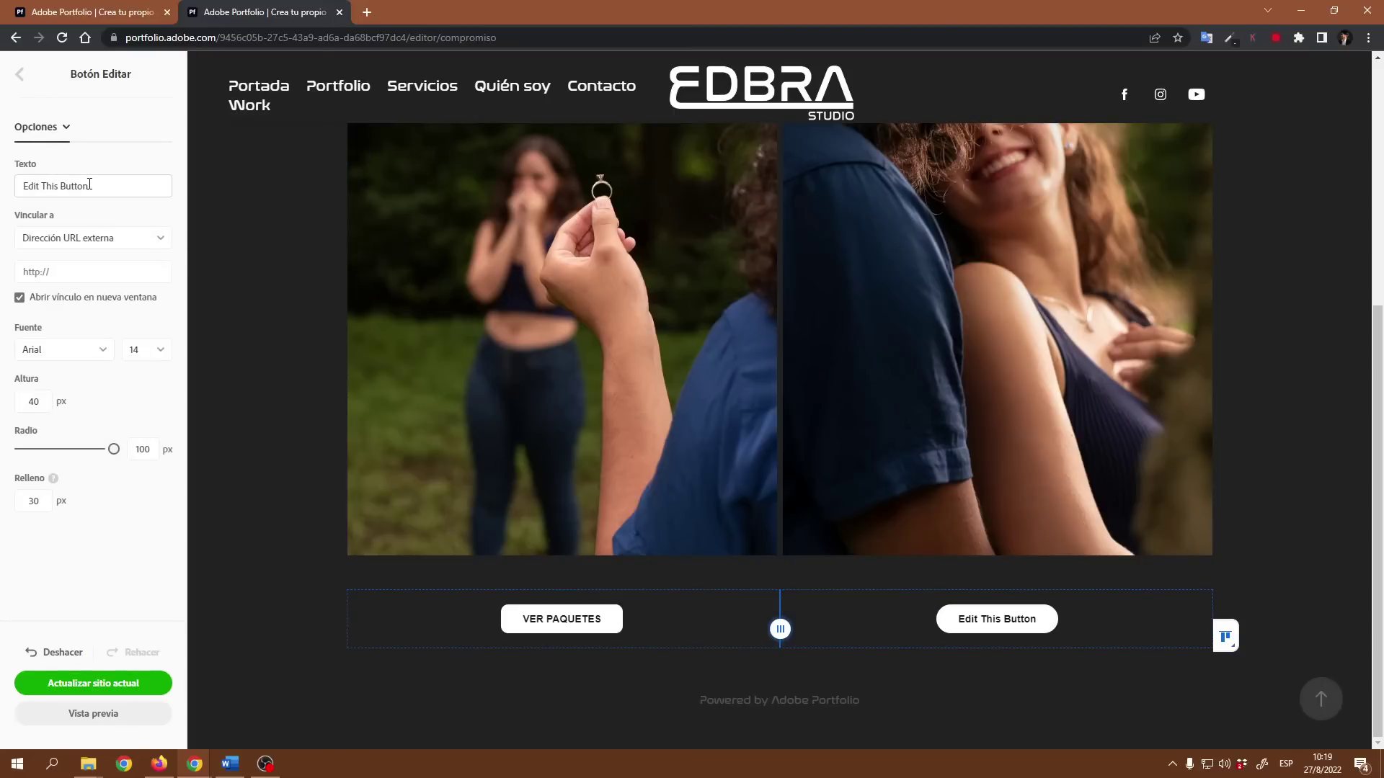
{"action": "left_click_drag", "start_coordinate": [90, 186], "coordinate": [31, 175]}
{"action": "type", "text": "MÁS INFORMACIÓN"}
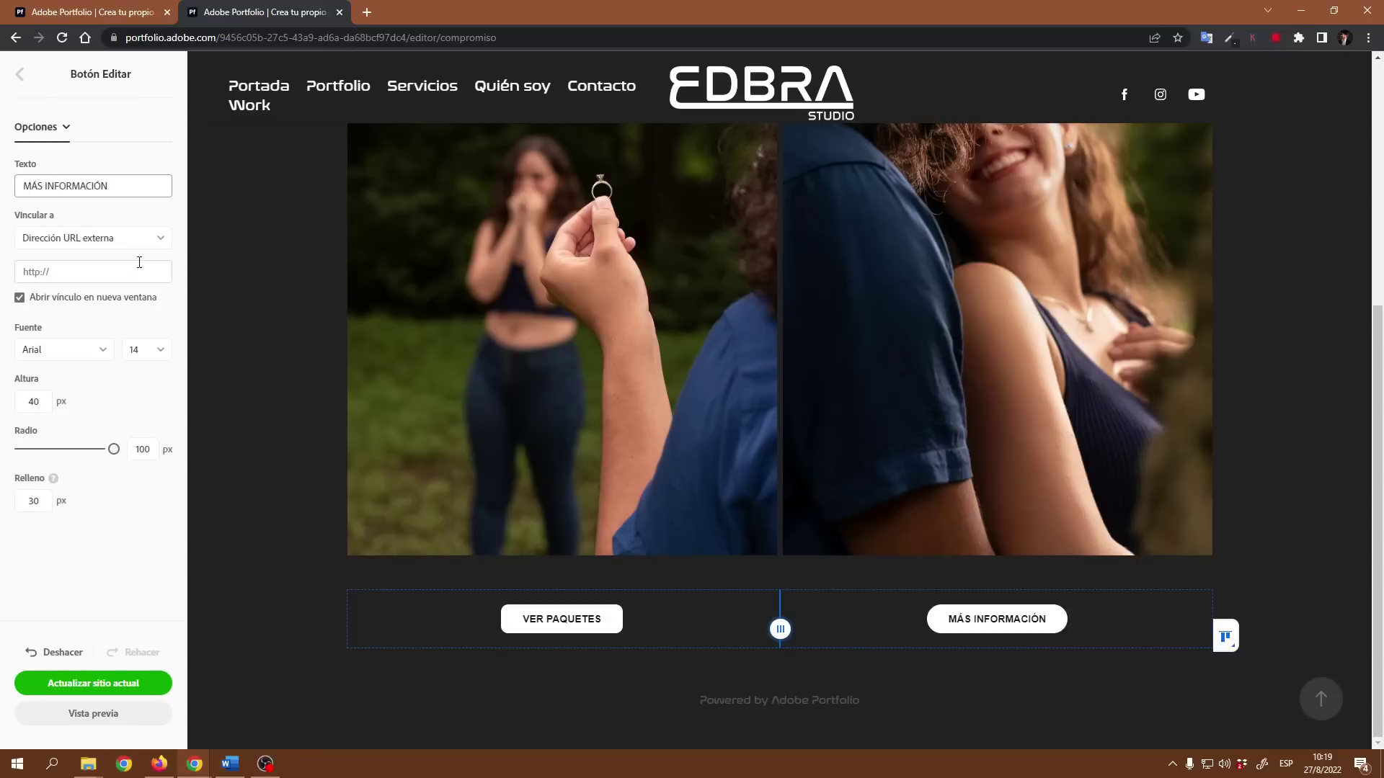
Link the MÁS INFORMACIÓN button on the Compromiso page to the Contacto page and set its corner radius to 10 px
{"action": "left_click", "coordinate": [147, 243]}
{"action": "left_click", "coordinate": [99, 315]}
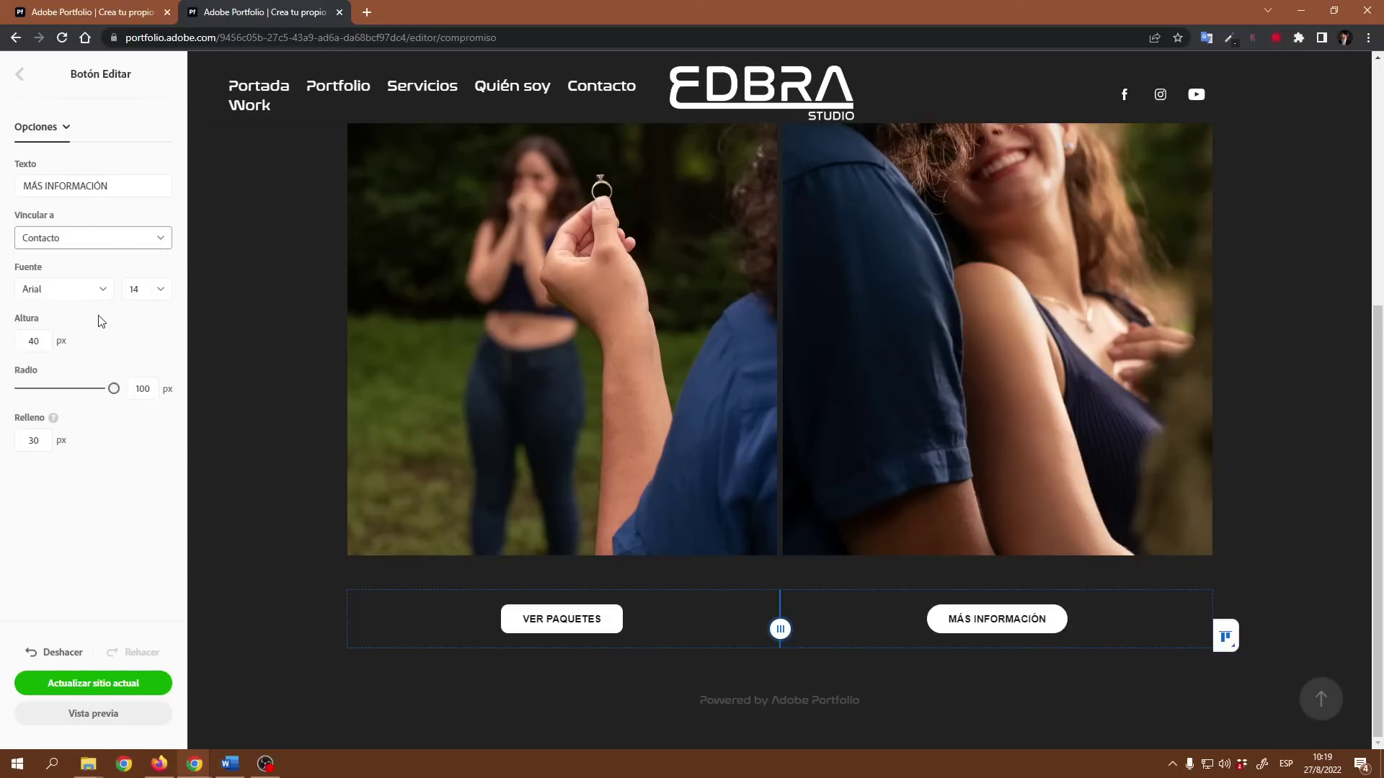
{"action": "double_click", "coordinate": [142, 389]}
{"action": "type", "text": "10"}
{"action": "left_click", "coordinate": [129, 505]}
Open the Corporativas page from the Portfolio collection and add a new button to the right of VER PAQUETES
{"action": "left_click", "coordinate": [344, 90]}
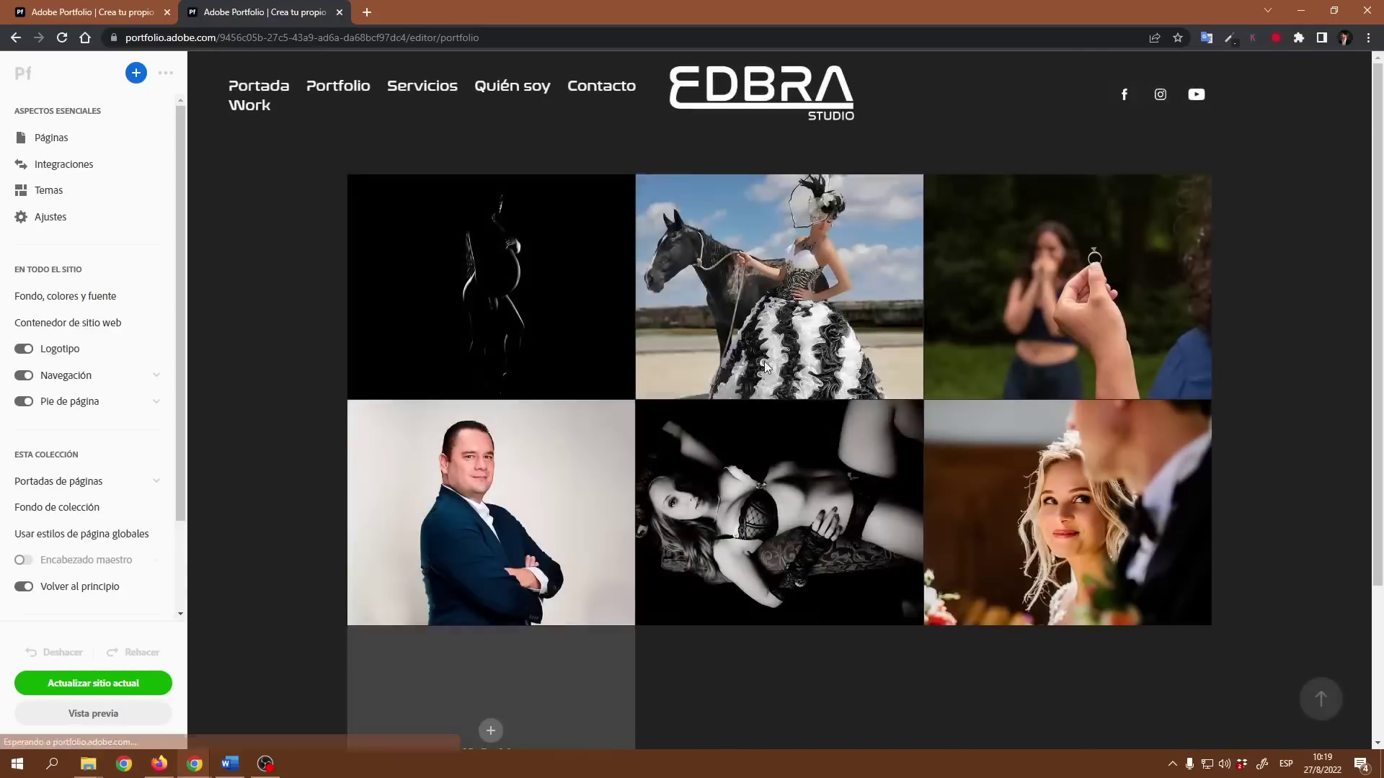
{"action": "left_click", "coordinate": [508, 513]}
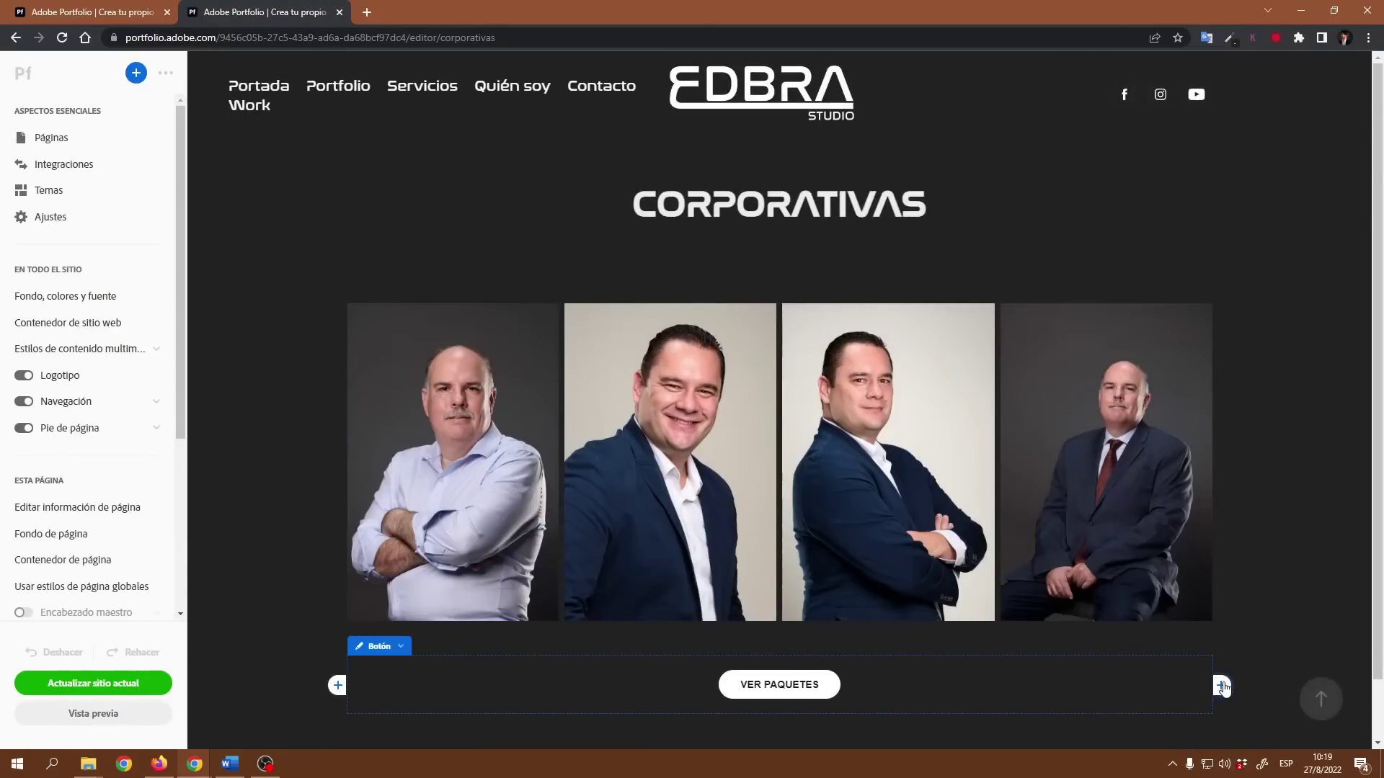
{"action": "left_click", "coordinate": [1221, 686]}
{"action": "left_click", "coordinate": [1175, 648]}
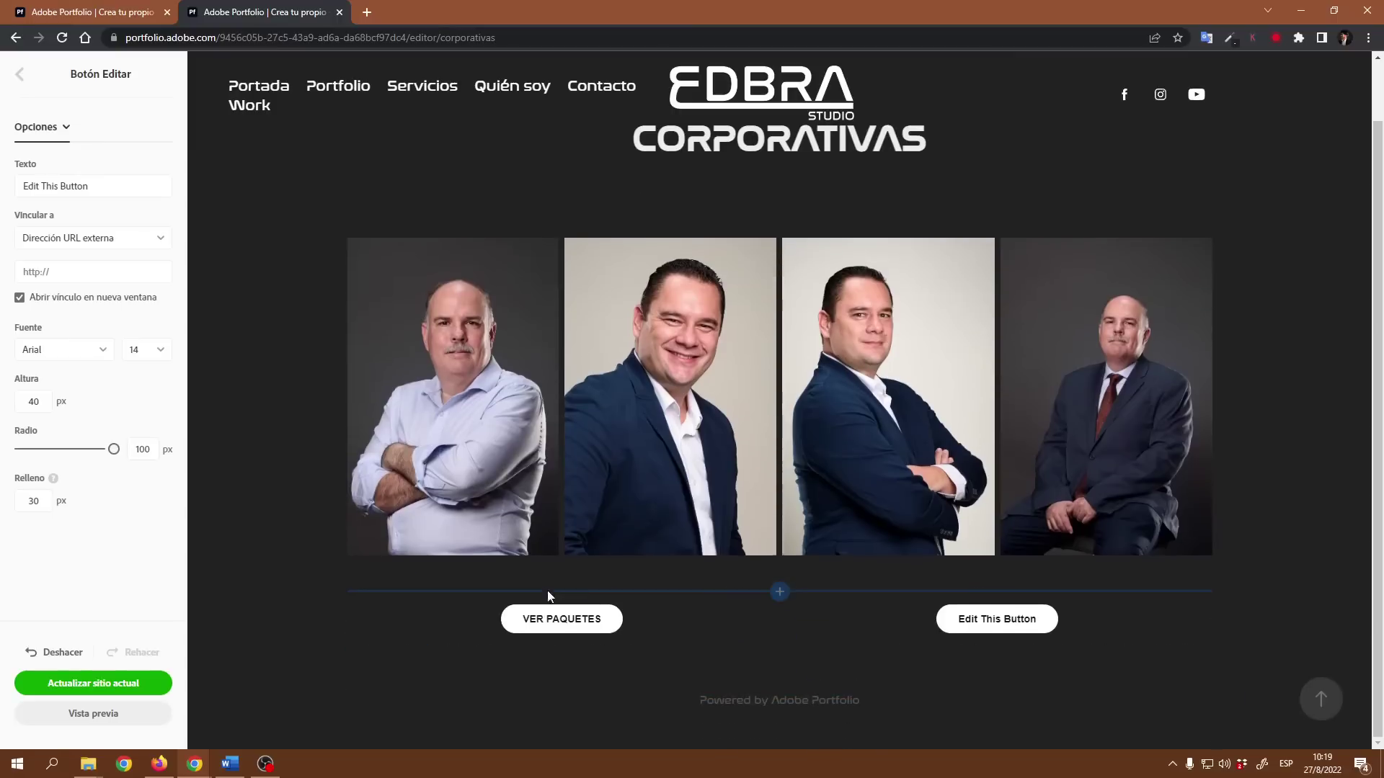
Link the VER PAQUETES button on the Corporativas page to the Servicios page and set its corner radius to 10 px
{"action": "left_click", "coordinate": [399, 581]}
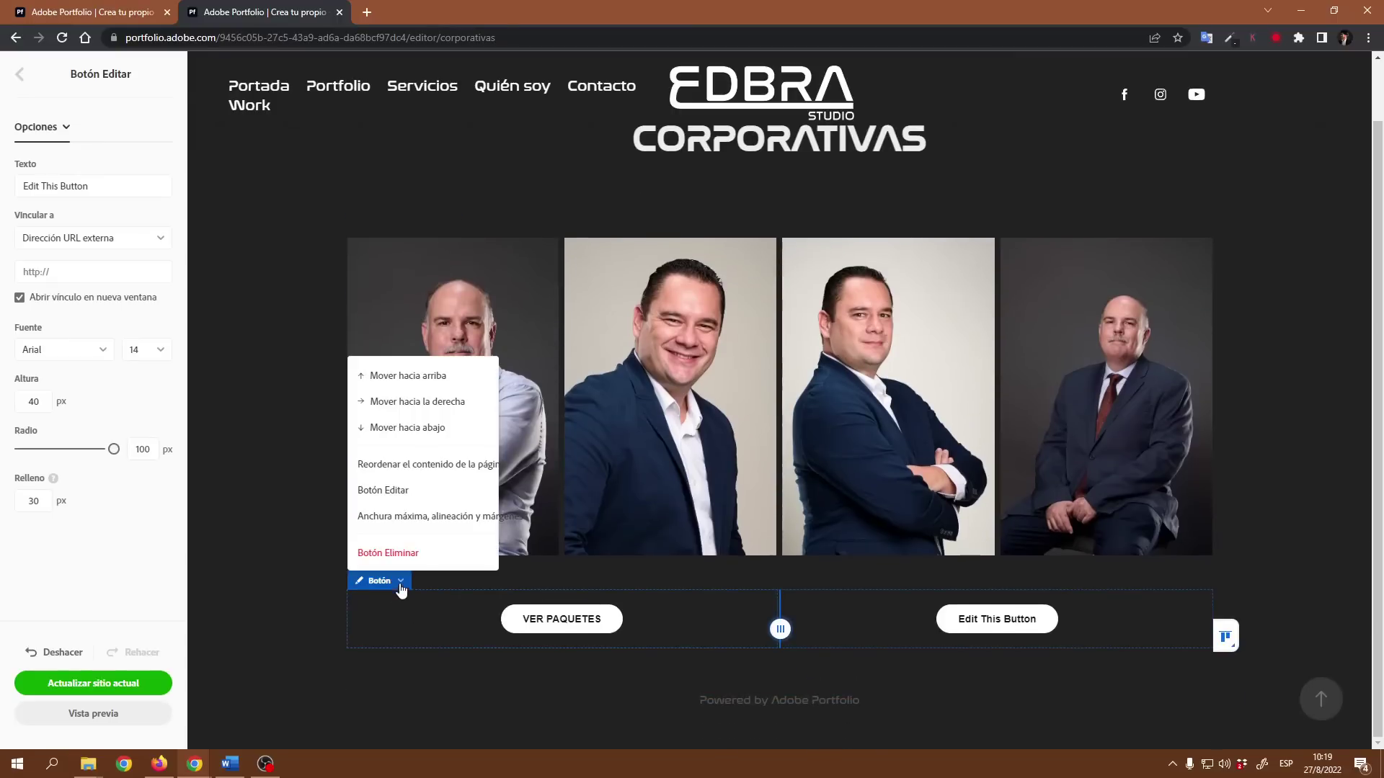
{"action": "left_click", "coordinate": [393, 498]}
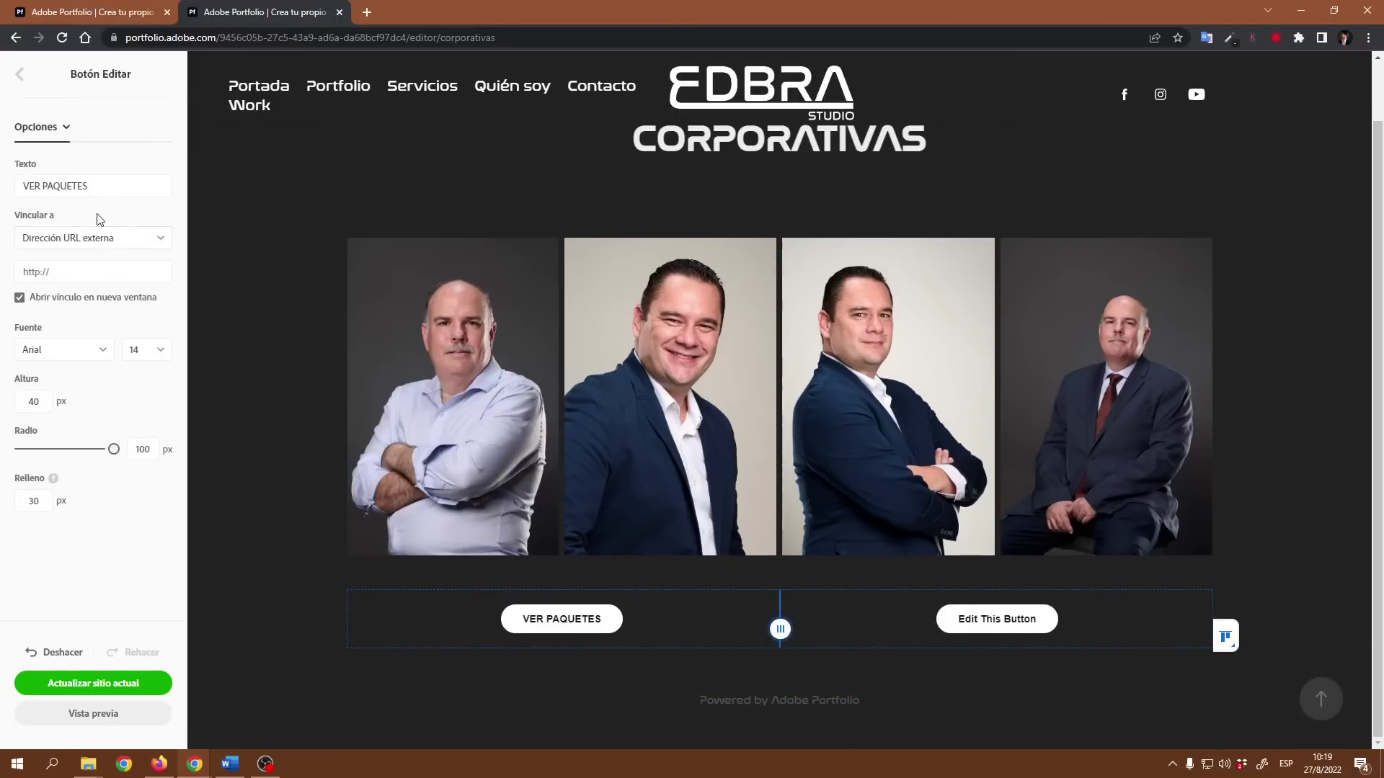
{"action": "left_click", "coordinate": [143, 244]}
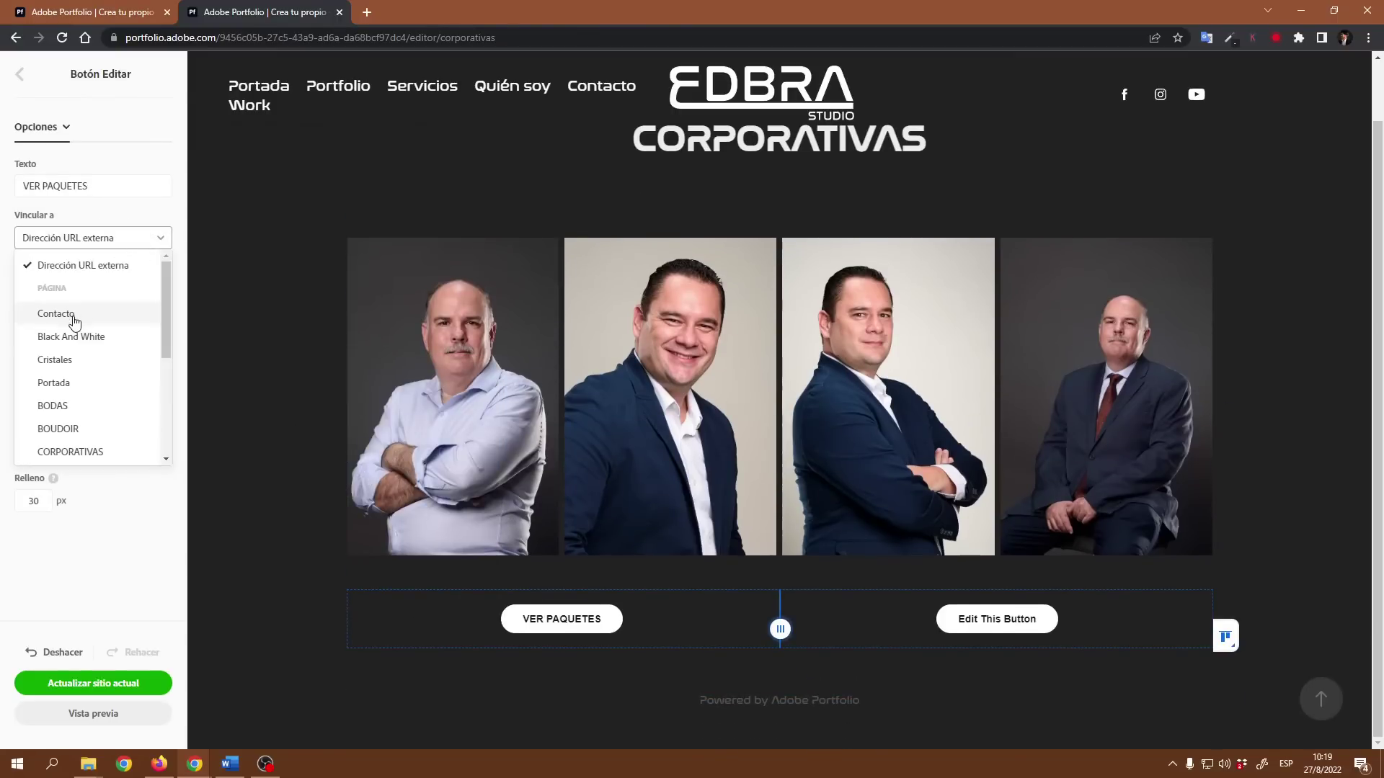
{"action": "scroll", "coordinate": [69, 396], "scroll_direction": "down", "scroll_amount": 3}
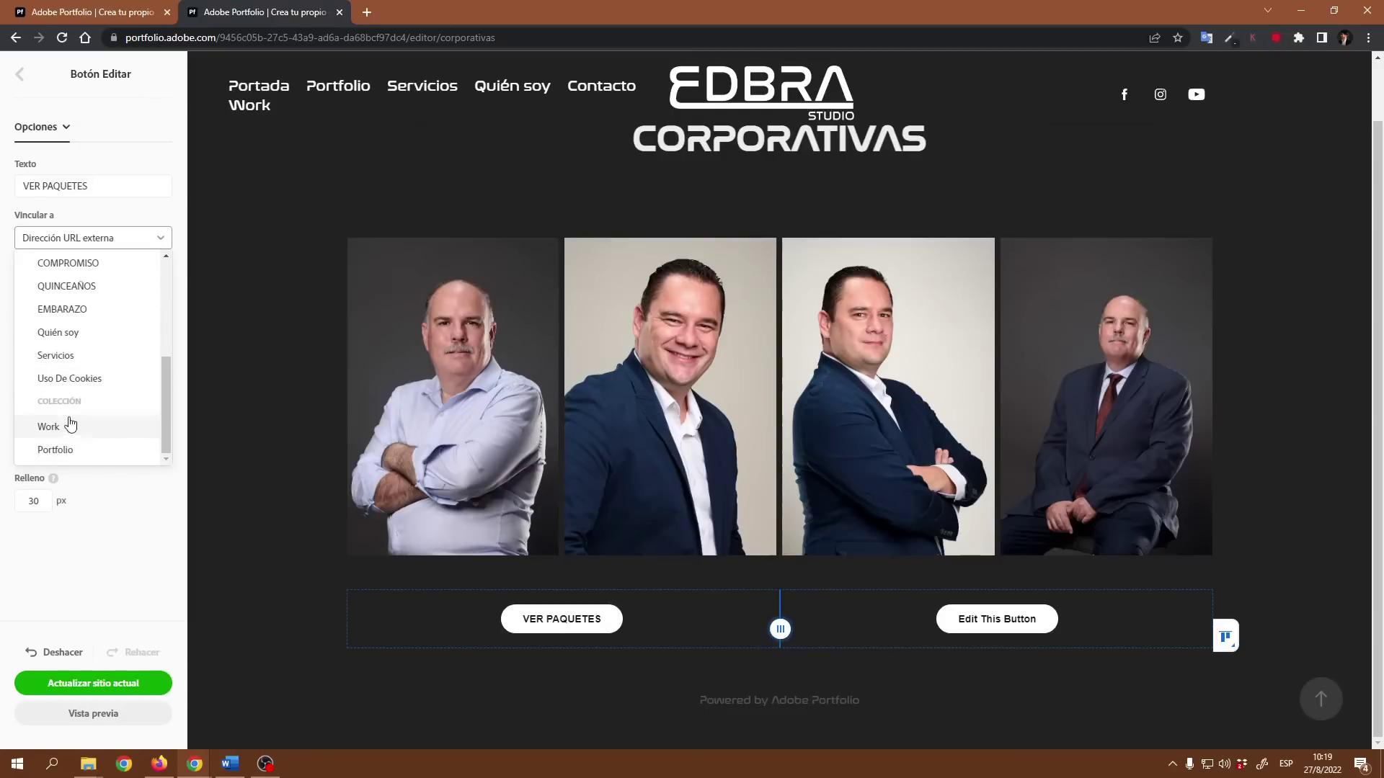
{"action": "left_click", "coordinate": [63, 355]}
{"action": "left_click_drag", "start_coordinate": [146, 384], "coordinate": [130, 388]}
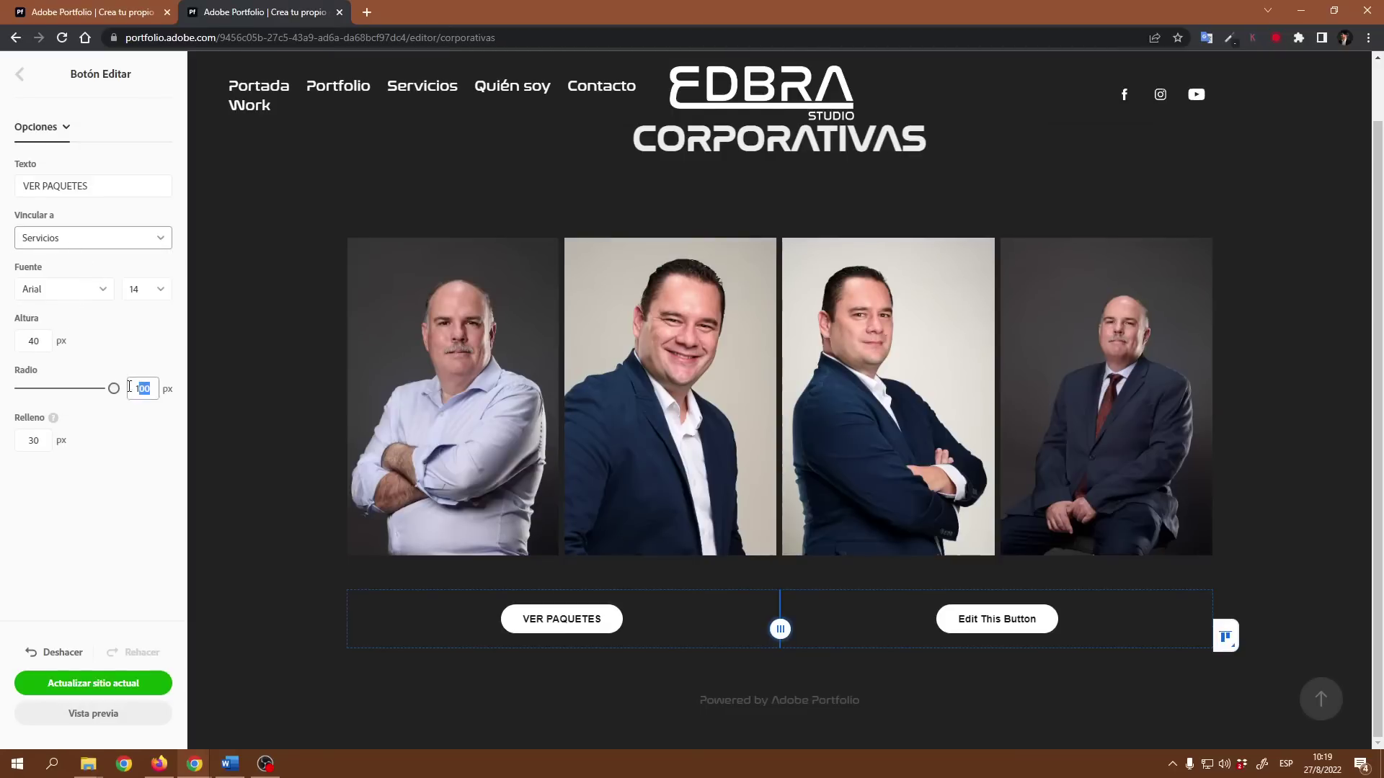
{"action": "type", "text": "10"}
{"action": "left_click", "coordinate": [106, 527]}
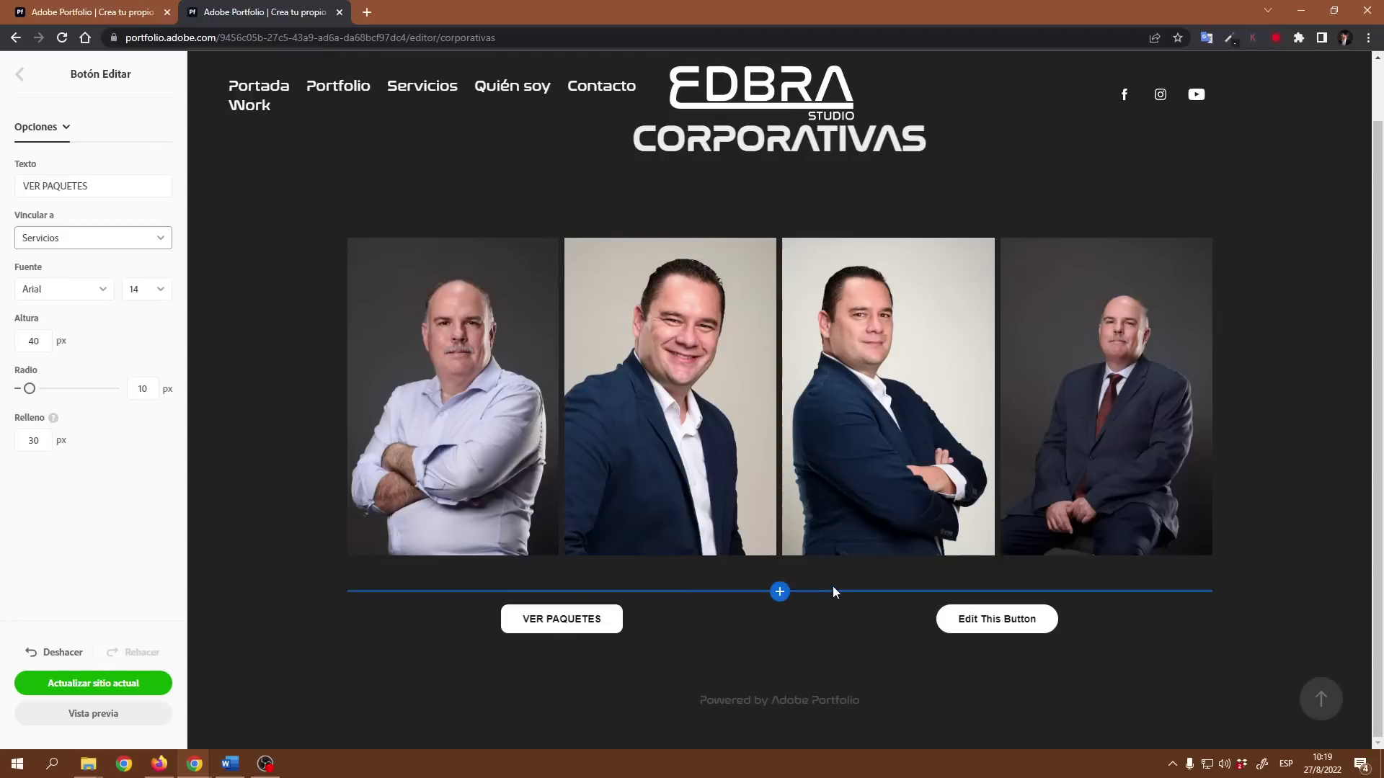
Change the text of the new button on the Corporativas page to "MÁS INFORMACIÓN"
{"action": "left_click", "coordinate": [820, 581]}
{"action": "left_click", "coordinate": [326, 327]}
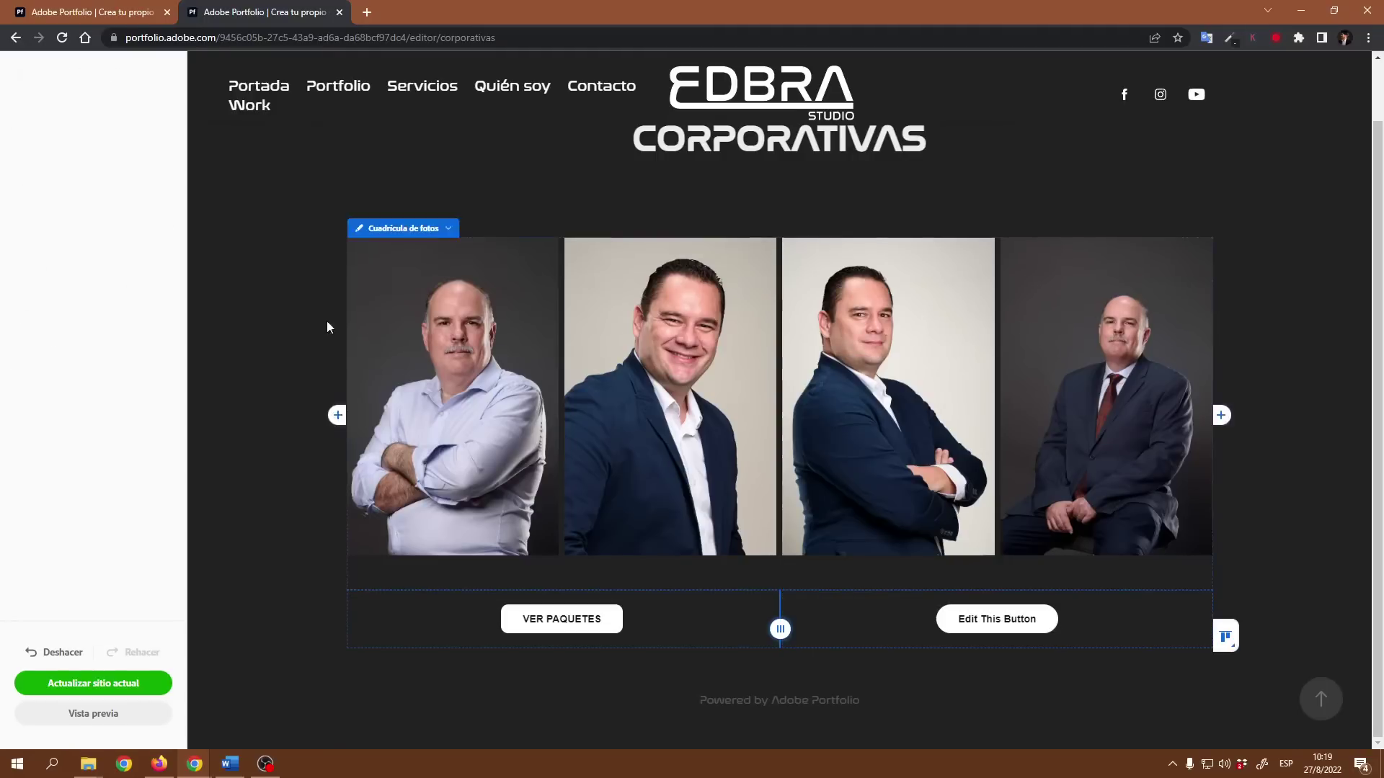
{"action": "left_click", "coordinate": [997, 619]}
{"action": "left_click_drag", "start_coordinate": [151, 186], "coordinate": [1, 199]}
{"action": "type", "text": "MÁS INFORMACIÓN"}
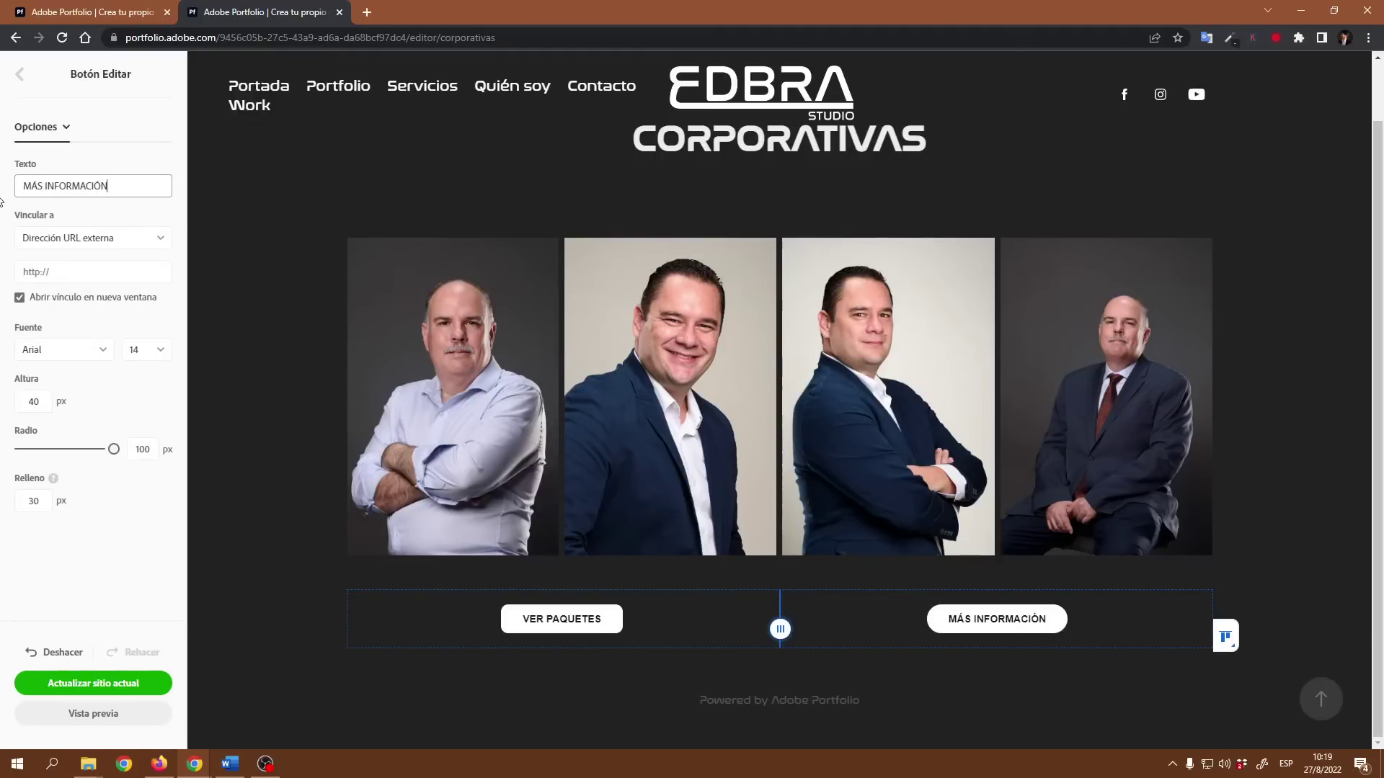
Link the MÁS INFORMACIÓN button on the Corporativas page to the Contacto page and set its corner radius to 10 px
{"action": "left_click", "coordinate": [160, 239]}
{"action": "scroll", "coordinate": [101, 380], "scroll_direction": "down", "scroll_amount": 2}
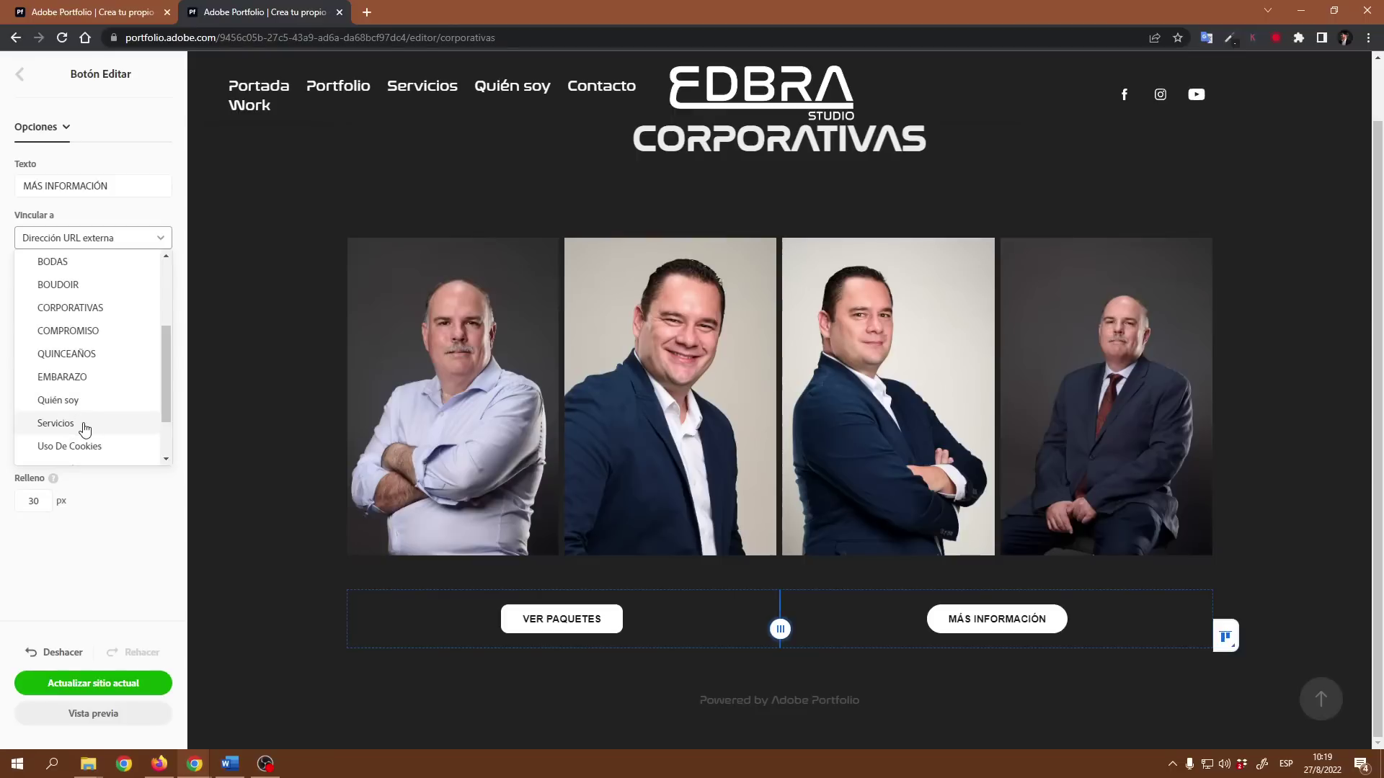
{"action": "scroll", "coordinate": [92, 375], "scroll_direction": "up", "scroll_amount": 2}
{"action": "left_click", "coordinate": [86, 312]}
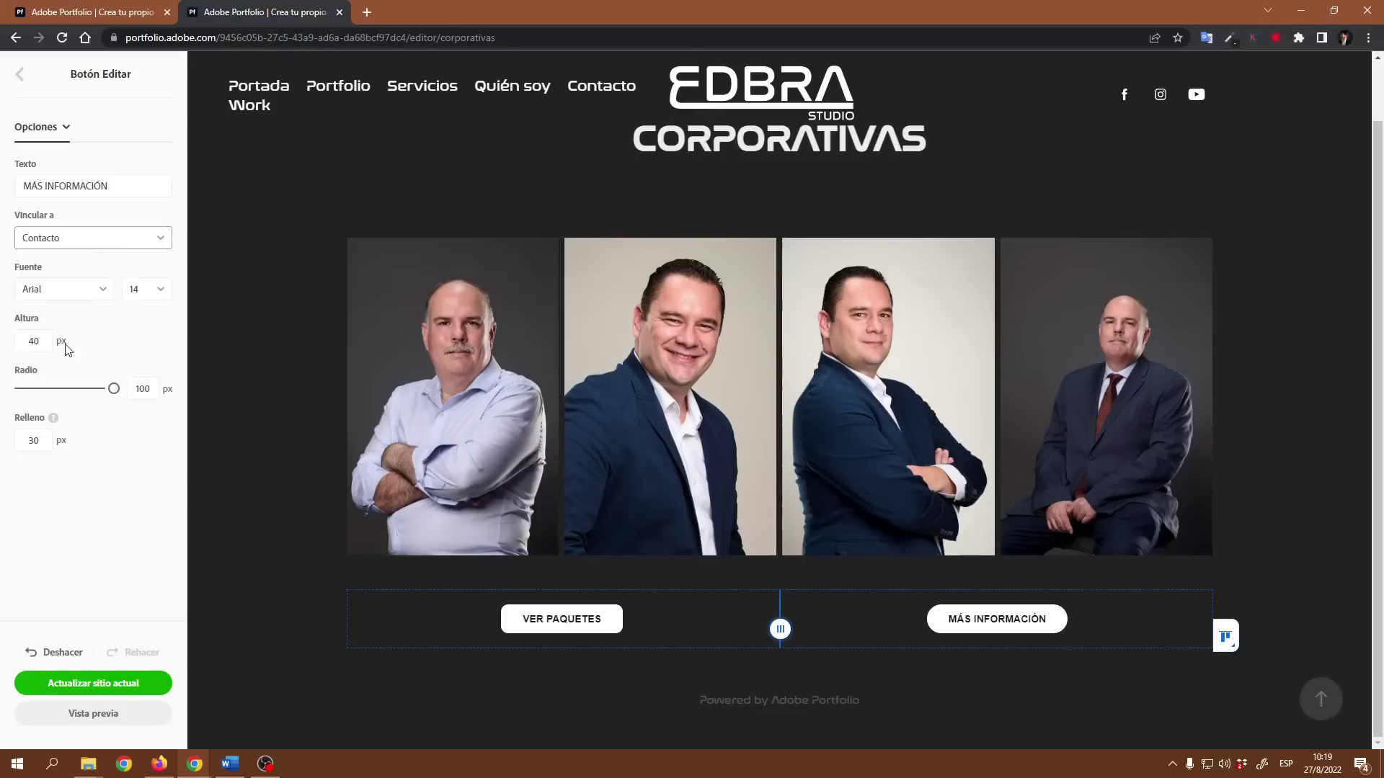
{"action": "double_click", "coordinate": [144, 389]}
{"action": "type", "text": "10"}
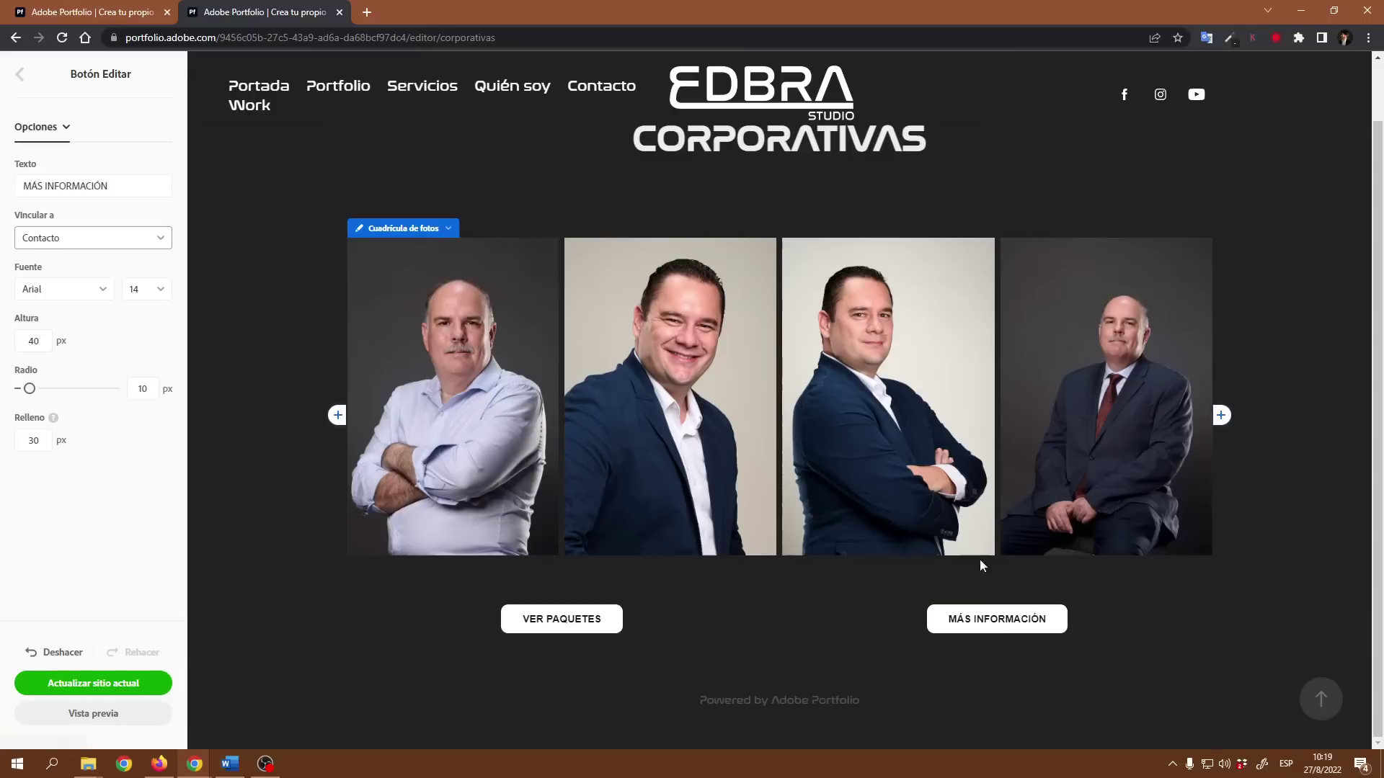
Open the Boudoir page from the Portfolio collection and add a new button to the right of VER PAQUETES
{"action": "left_click", "coordinate": [342, 86]}
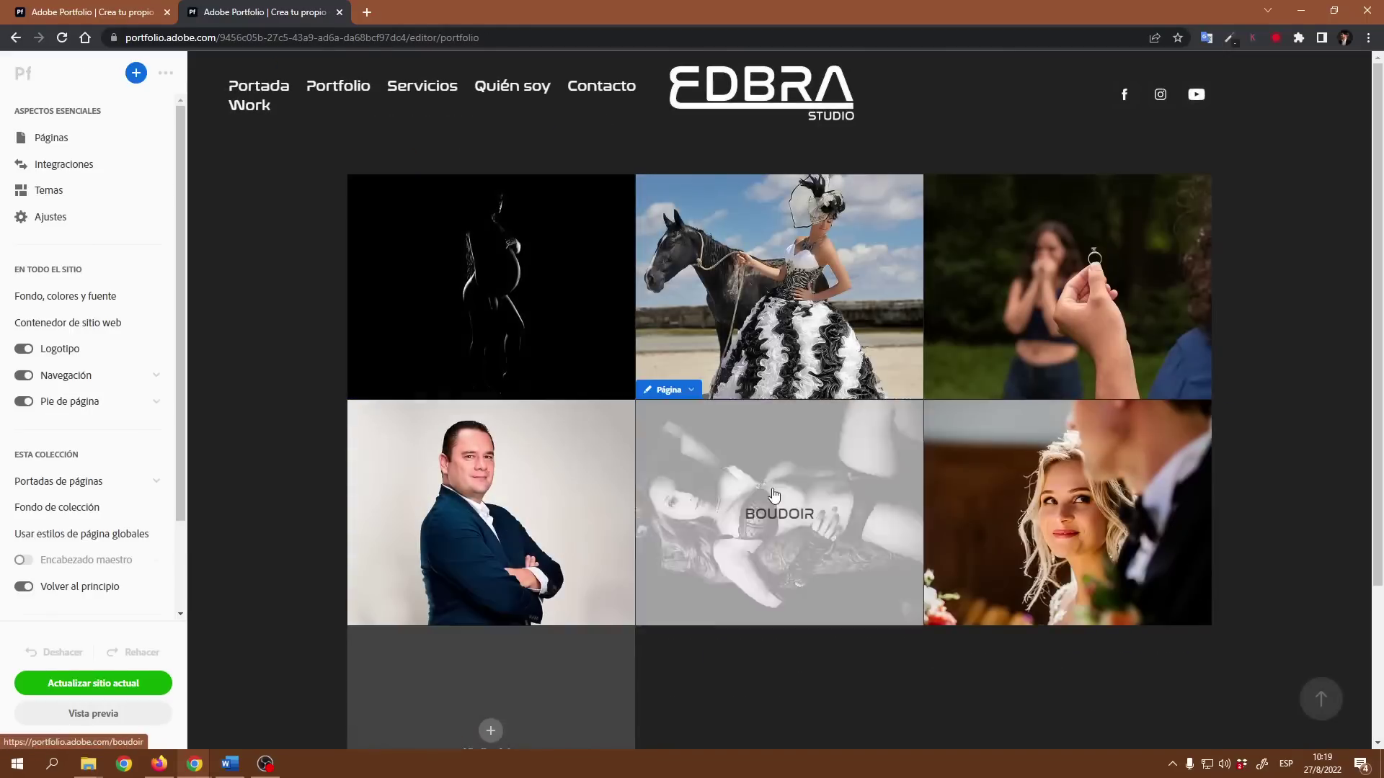
{"action": "left_click", "coordinate": [774, 505]}
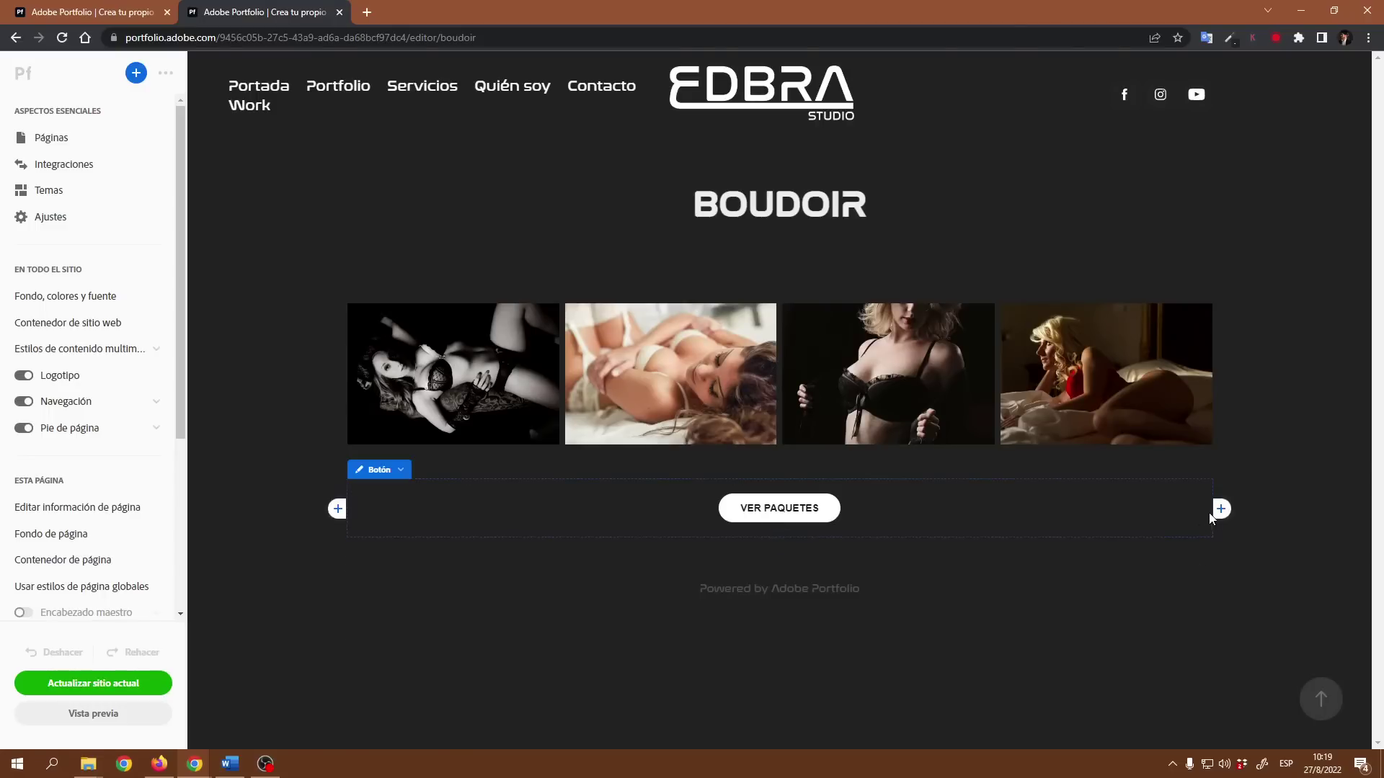
{"action": "left_click", "coordinate": [1220, 510]}
{"action": "left_click", "coordinate": [1172, 633]}
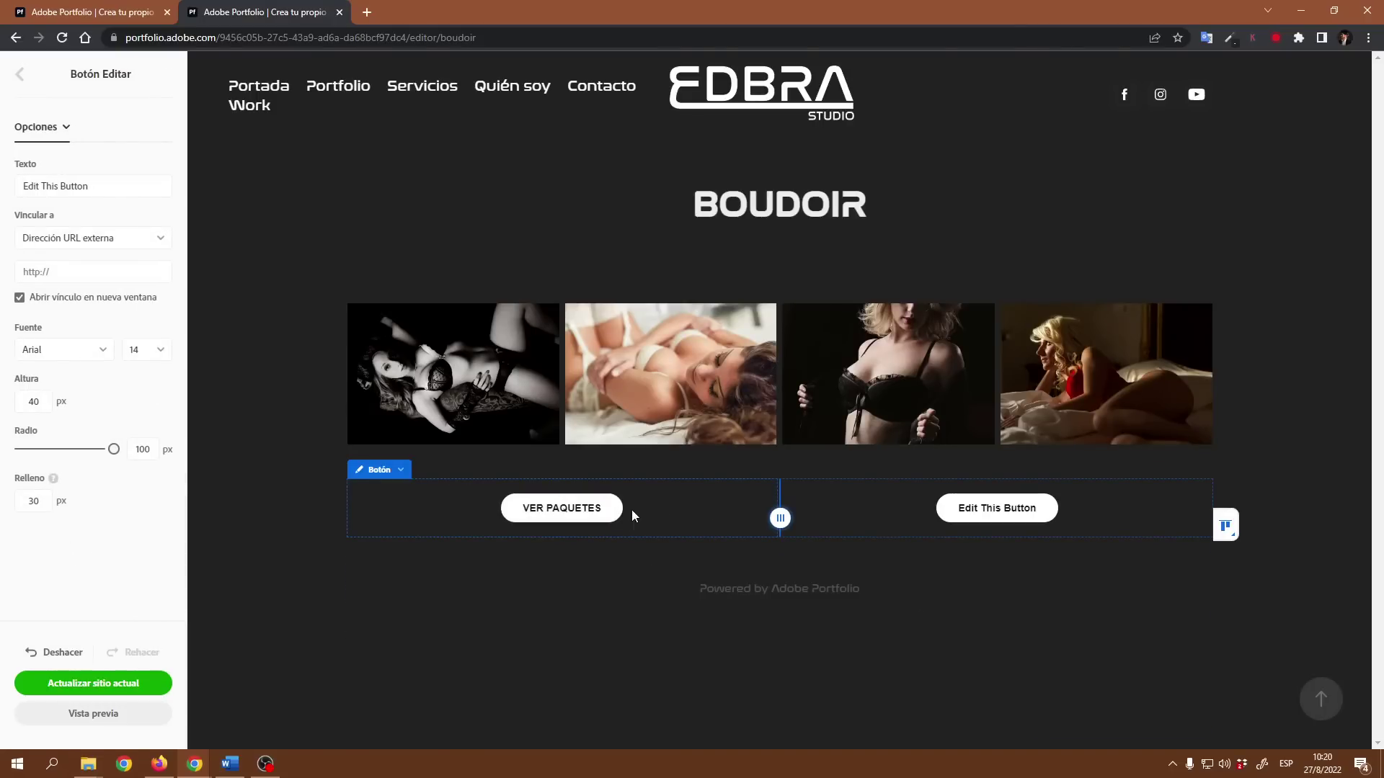
Link the VER PAQUETES button on the Boudoir page to the Servicios page and set its corner radius to 10 px
{"action": "left_click", "coordinate": [392, 470]}
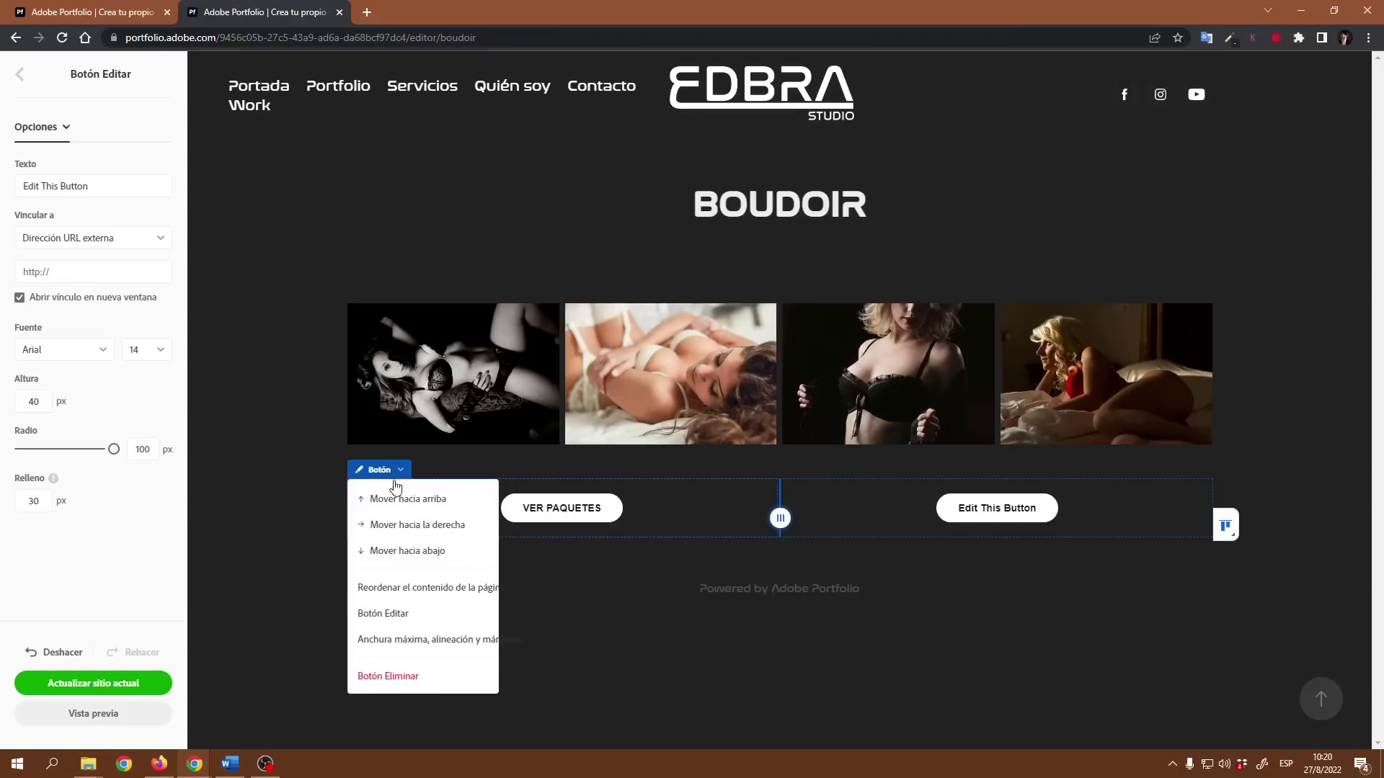
{"action": "left_click", "coordinate": [390, 613]}
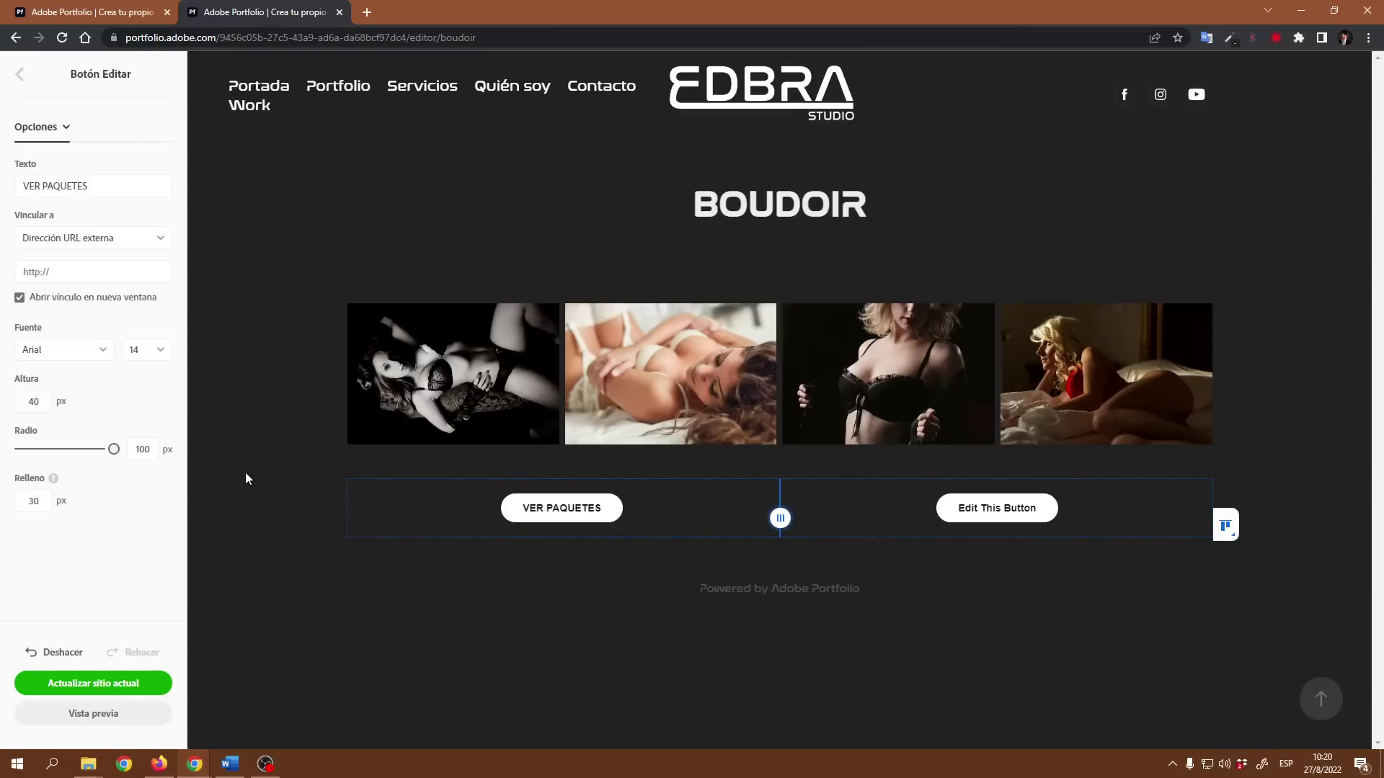
{"action": "left_click", "coordinate": [143, 242]}
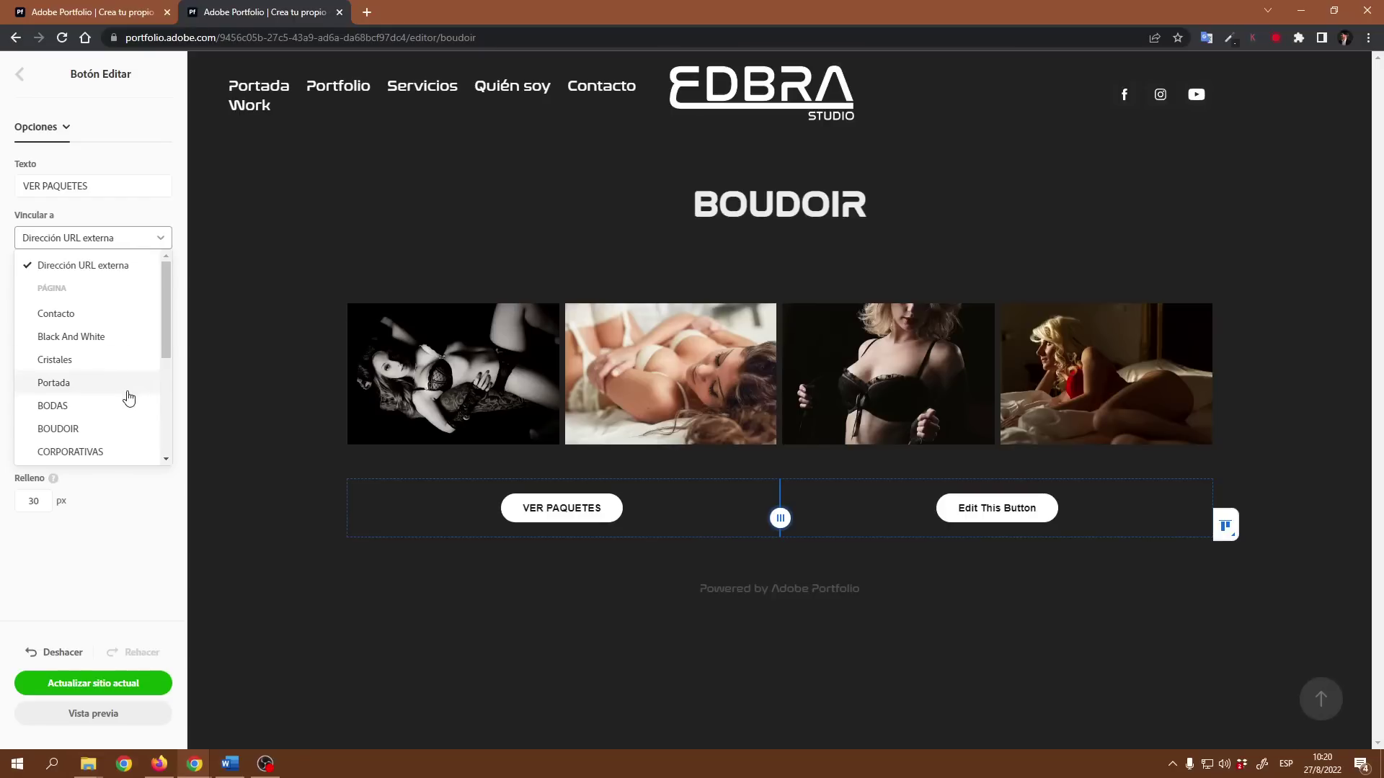
{"action": "scroll", "coordinate": [108, 404], "scroll_direction": "down", "scroll_amount": 1}
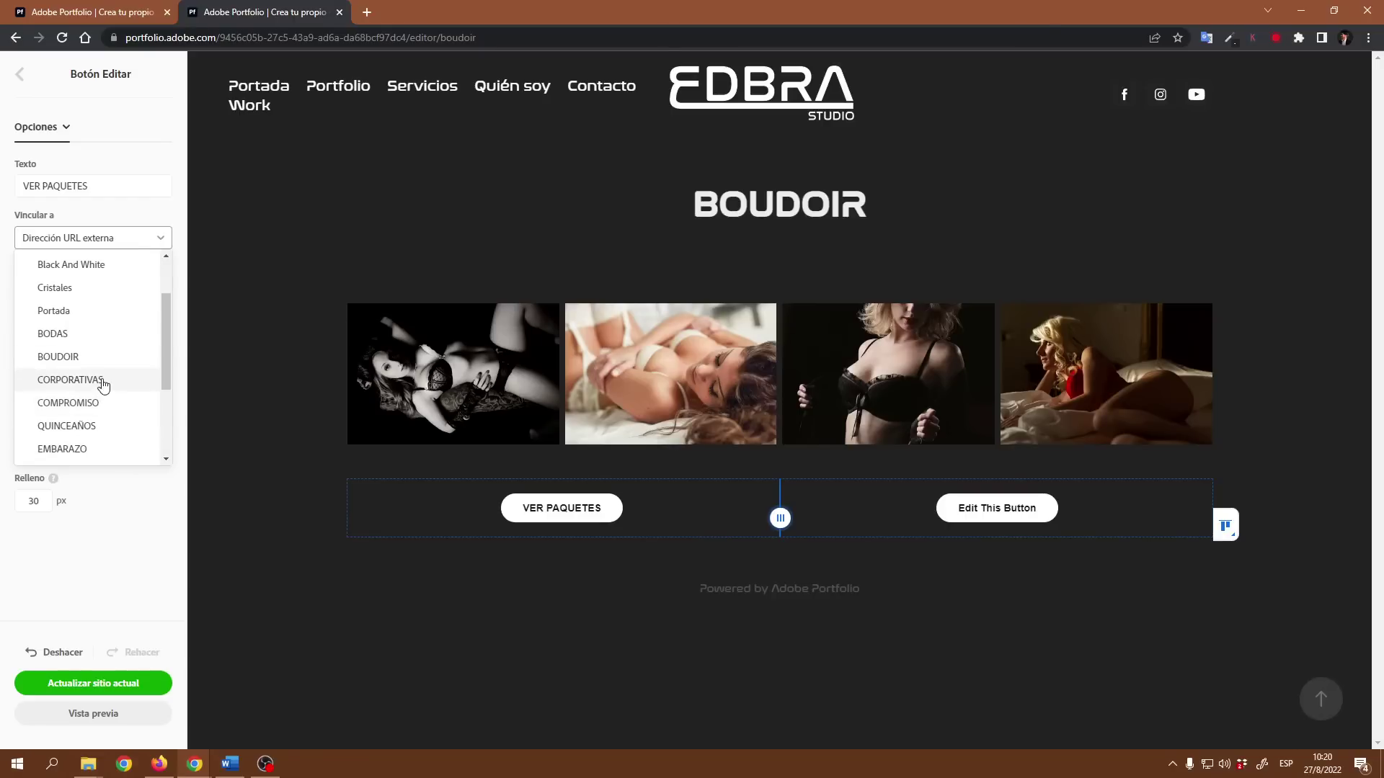
{"action": "scroll", "coordinate": [79, 433], "scroll_direction": "down", "scroll_amount": 1}
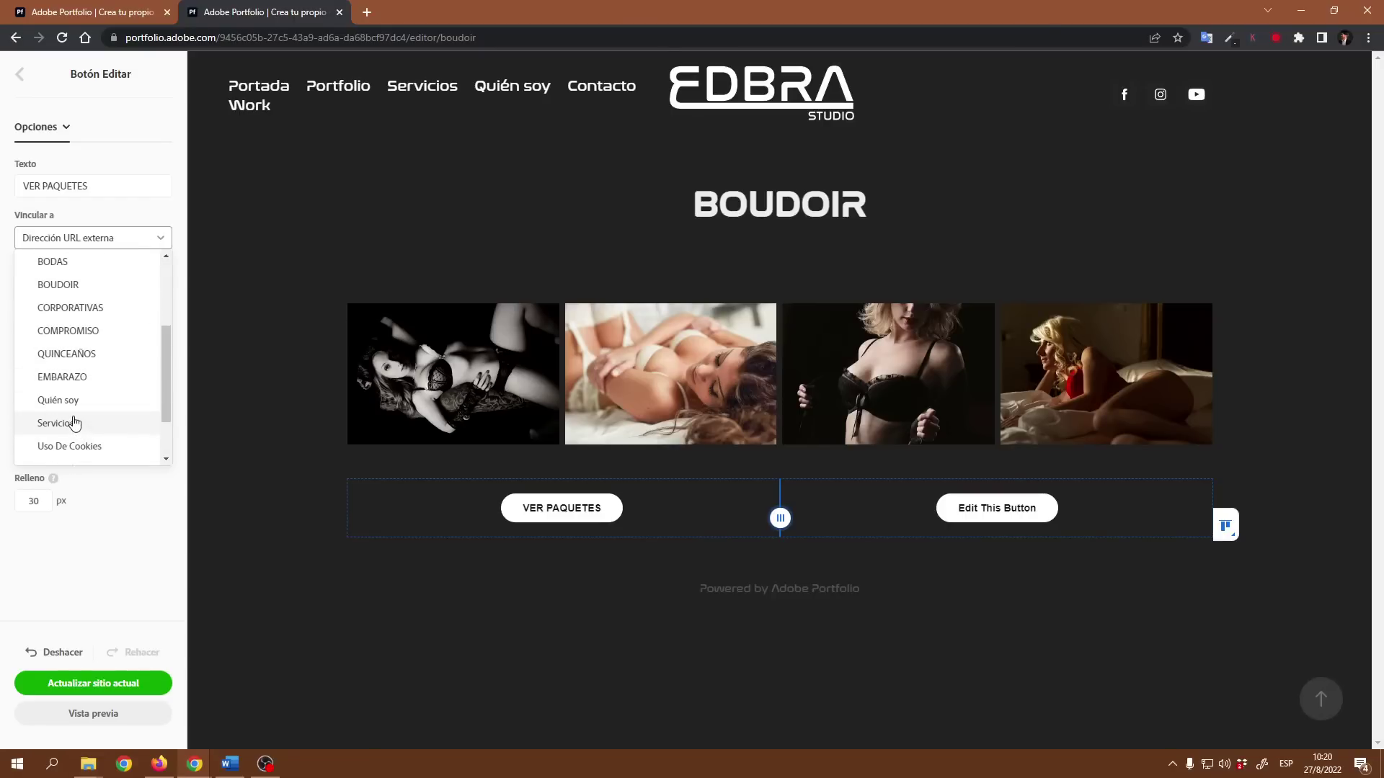
{"action": "left_click", "coordinate": [74, 423]}
{"action": "left_click", "coordinate": [113, 389]}
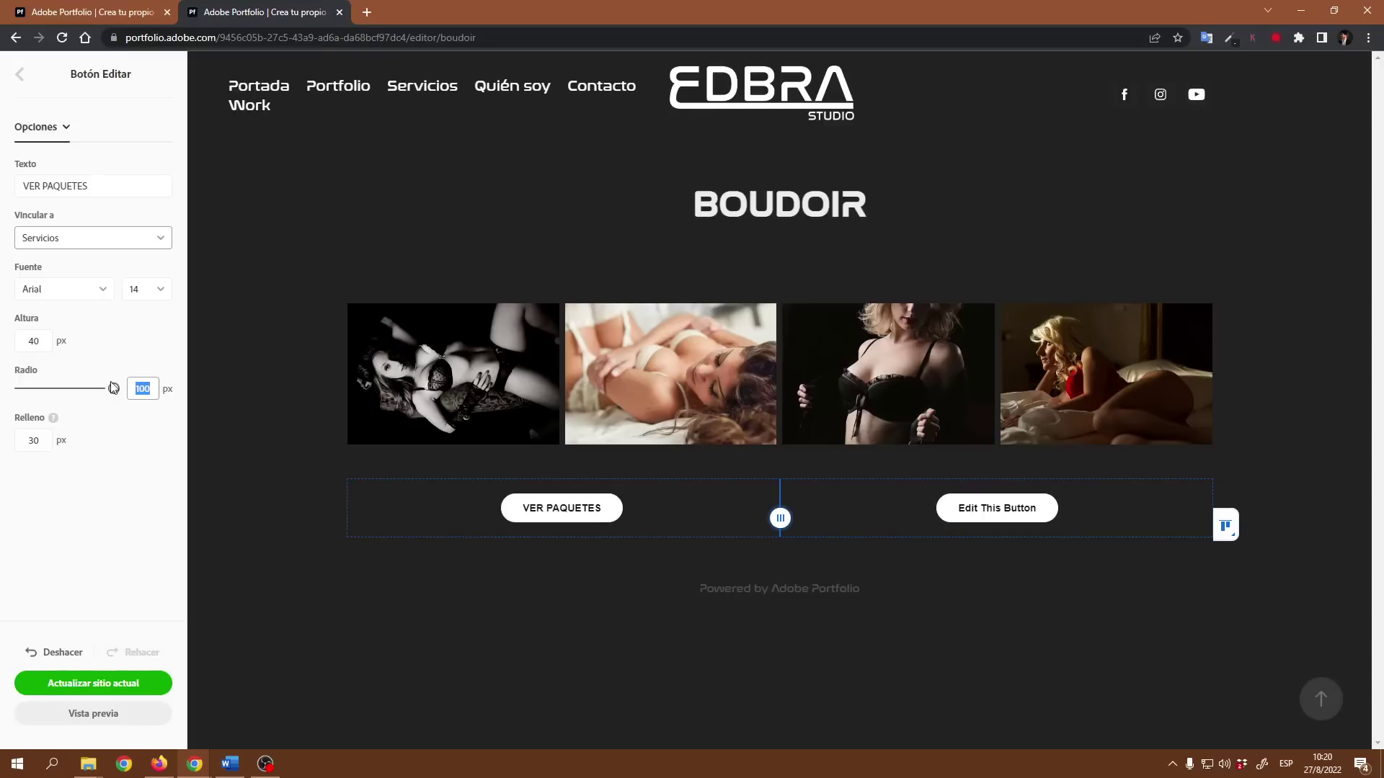
{"action": "type", "text": "10"}
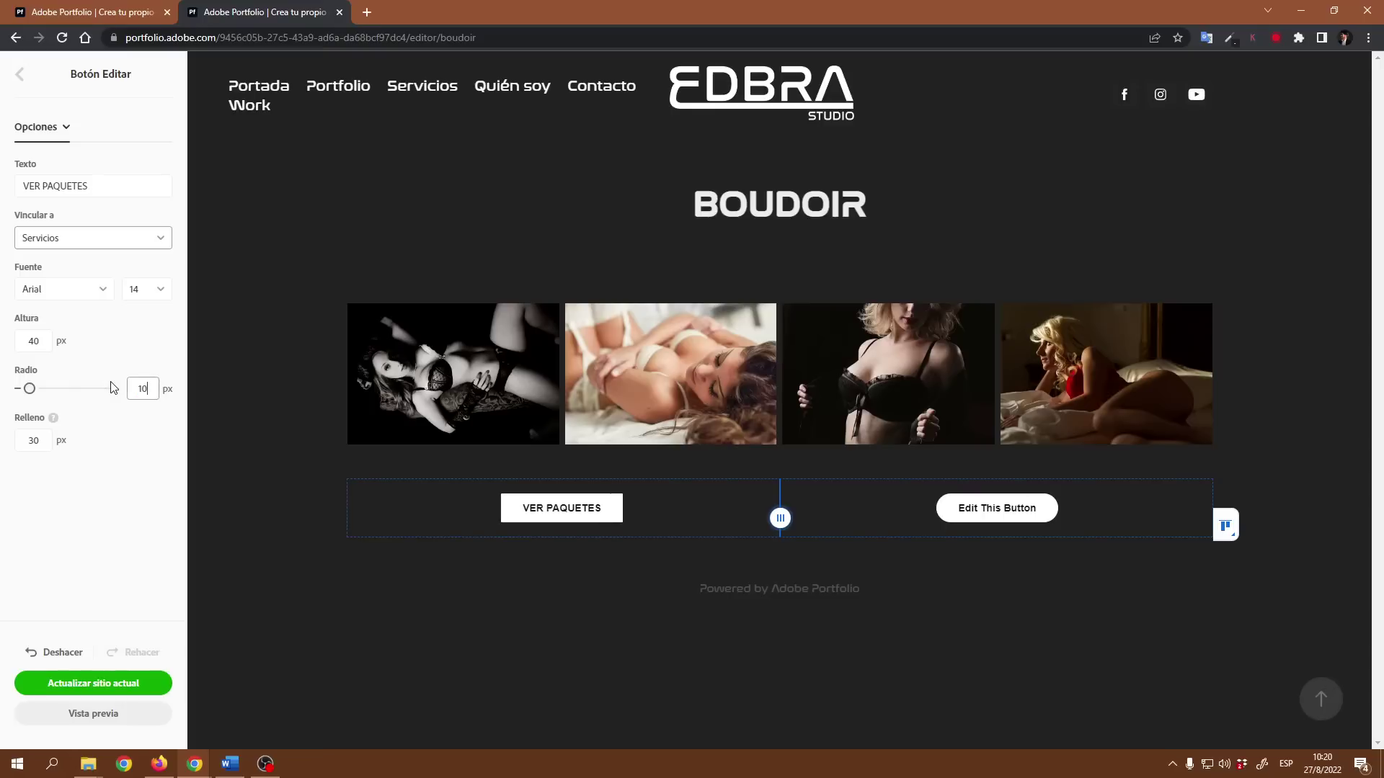
{"action": "left_click", "coordinate": [100, 507]}
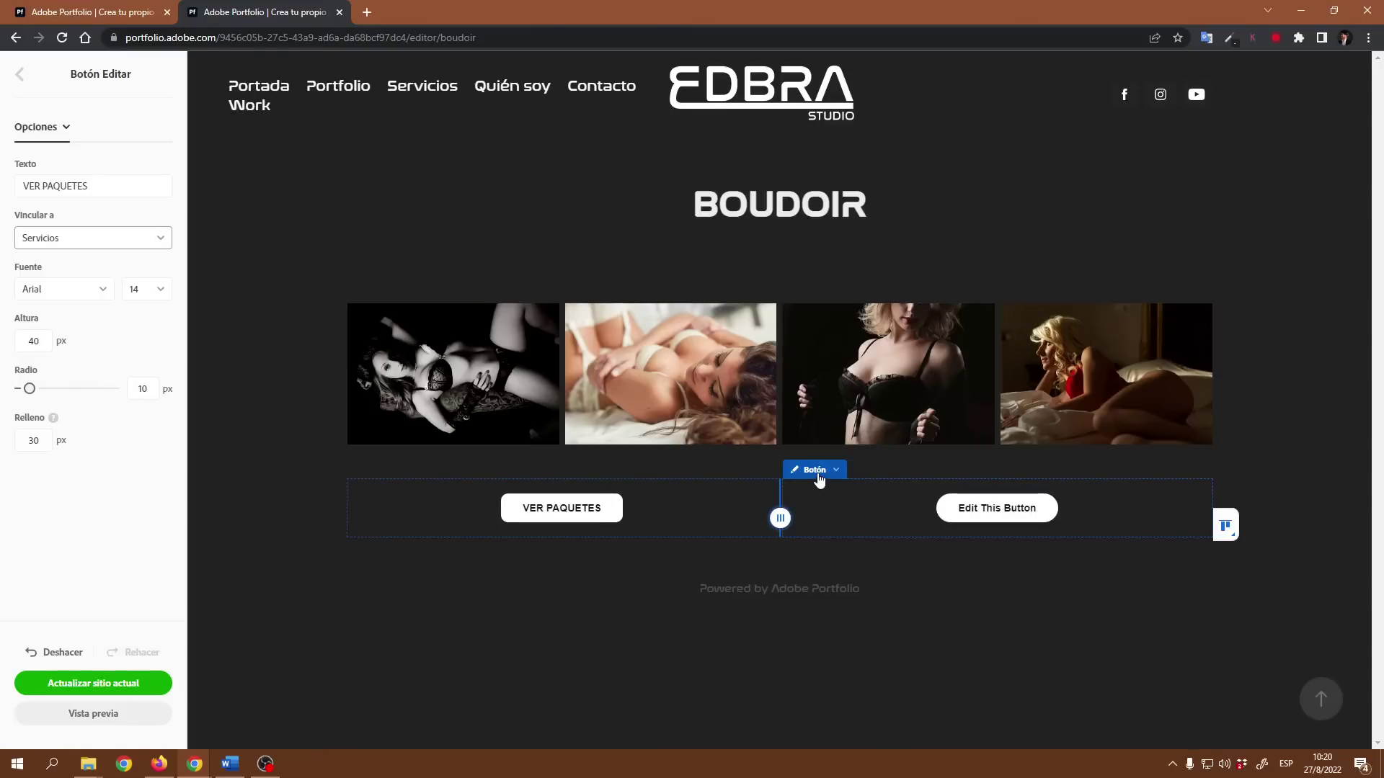
Change the text of the new button on the Boudoir page to "MÁS INFORMACIÓN"
{"action": "left_click", "coordinate": [819, 479]}
{"action": "left_click", "coordinate": [825, 613]}
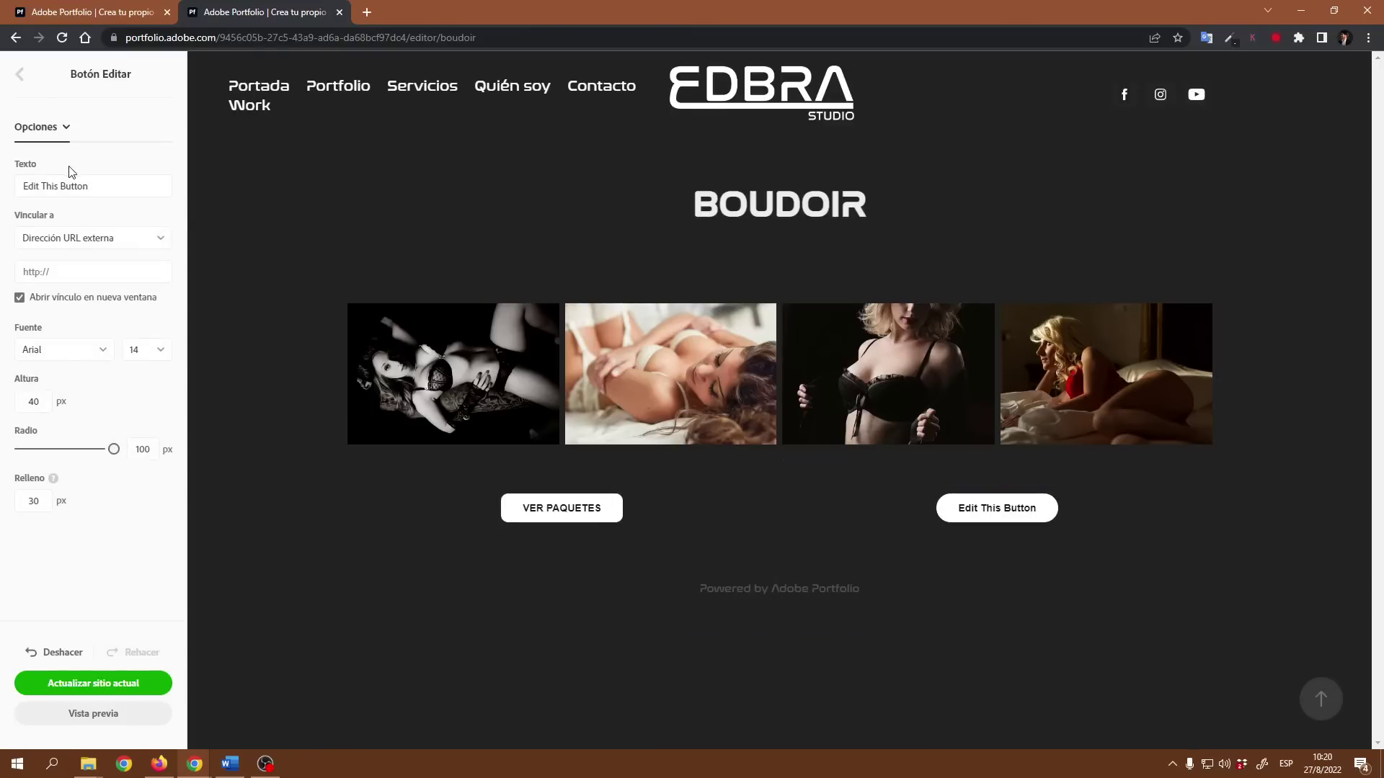
{"action": "left_click_drag", "start_coordinate": [89, 186], "coordinate": [5, 190]}
{"action": "type", "text": "MÁS INFORMACIÓN"}
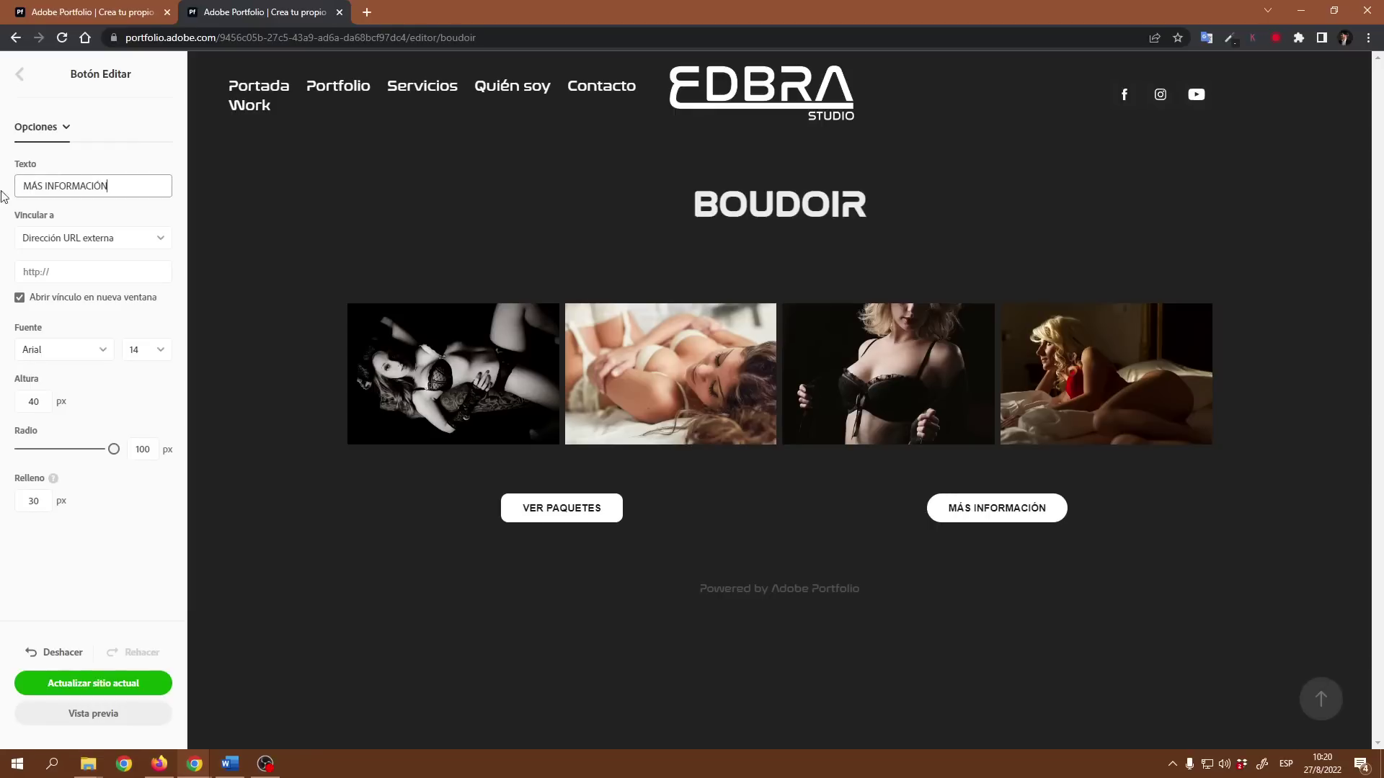
Link the MÁS INFORMACIÓN button on the Boudoir page to the Contacto page and set its corner radius to 10 px
{"action": "left_click", "coordinate": [96, 243]}
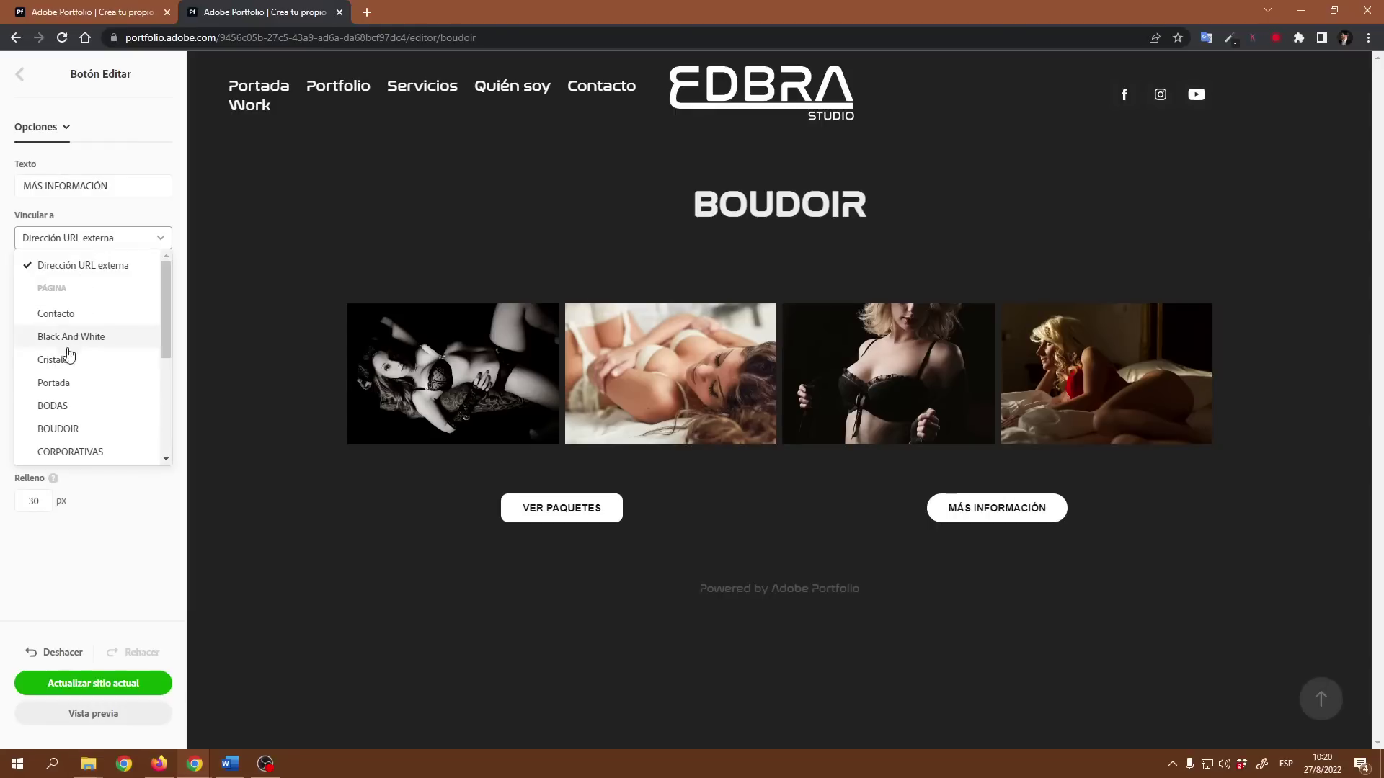
{"action": "left_click", "coordinate": [49, 314]}
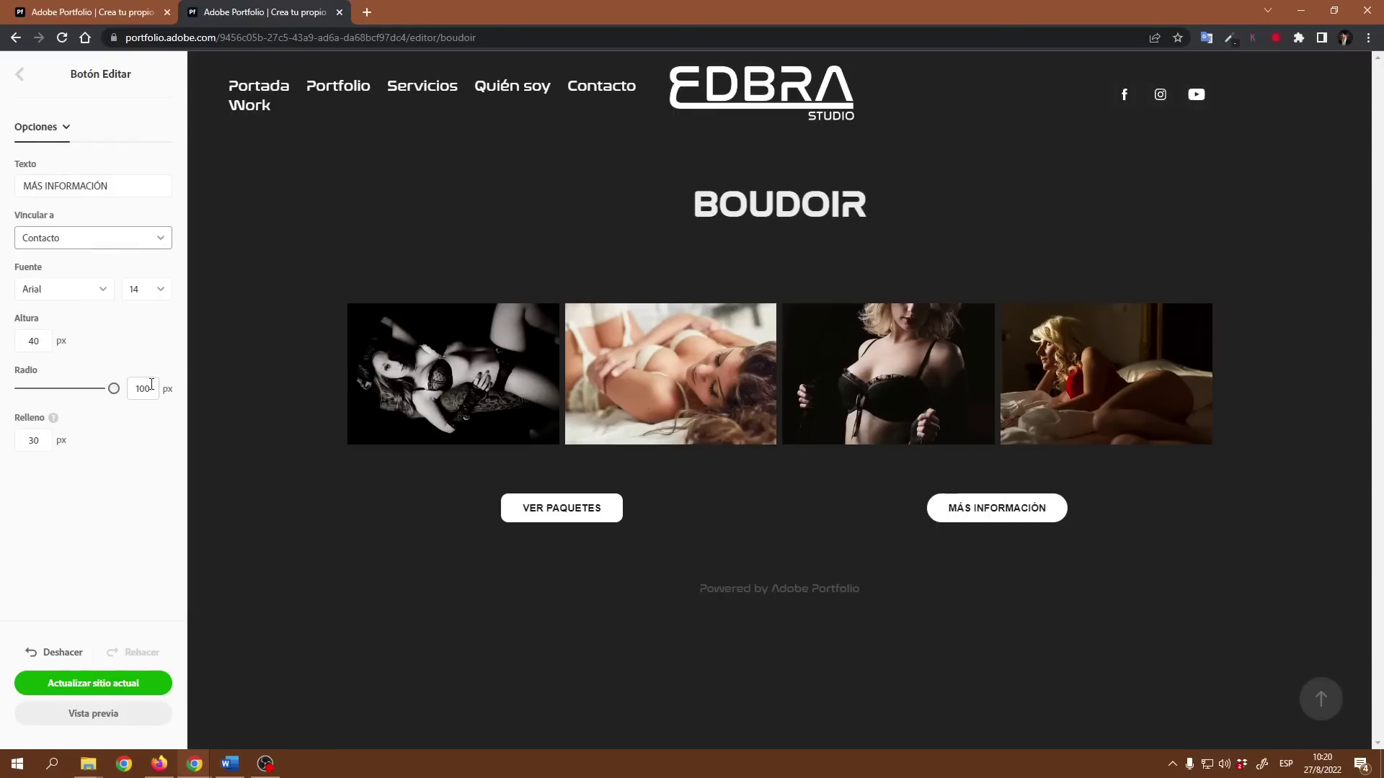
{"action": "left_click_drag", "start_coordinate": [151, 384], "coordinate": [110, 387]}
{"action": "type", "text": "10"}
{"action": "left_click", "coordinate": [114, 517]}
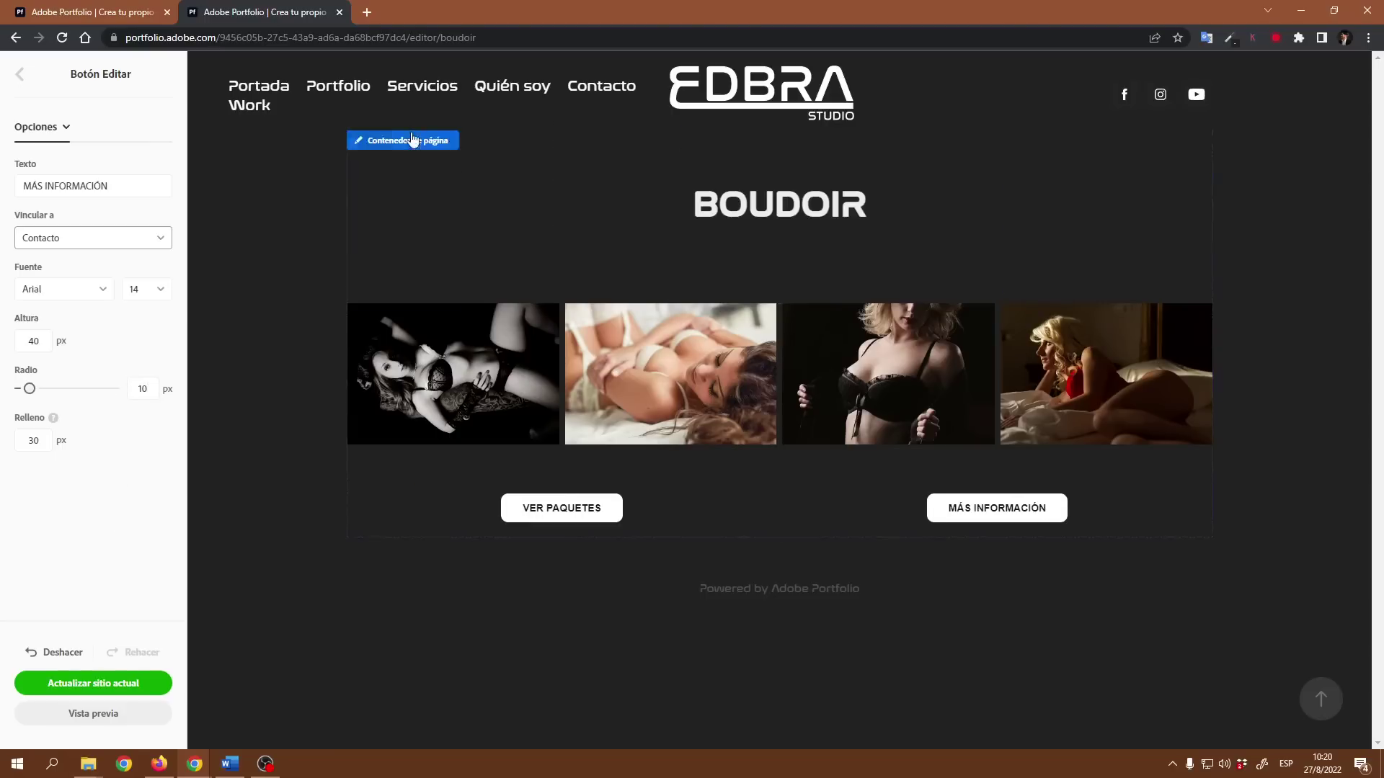
Open the Bodas page from the Portfolio collection and add a new button to the right of VER PAQUETES
{"action": "left_click", "coordinate": [351, 92]}
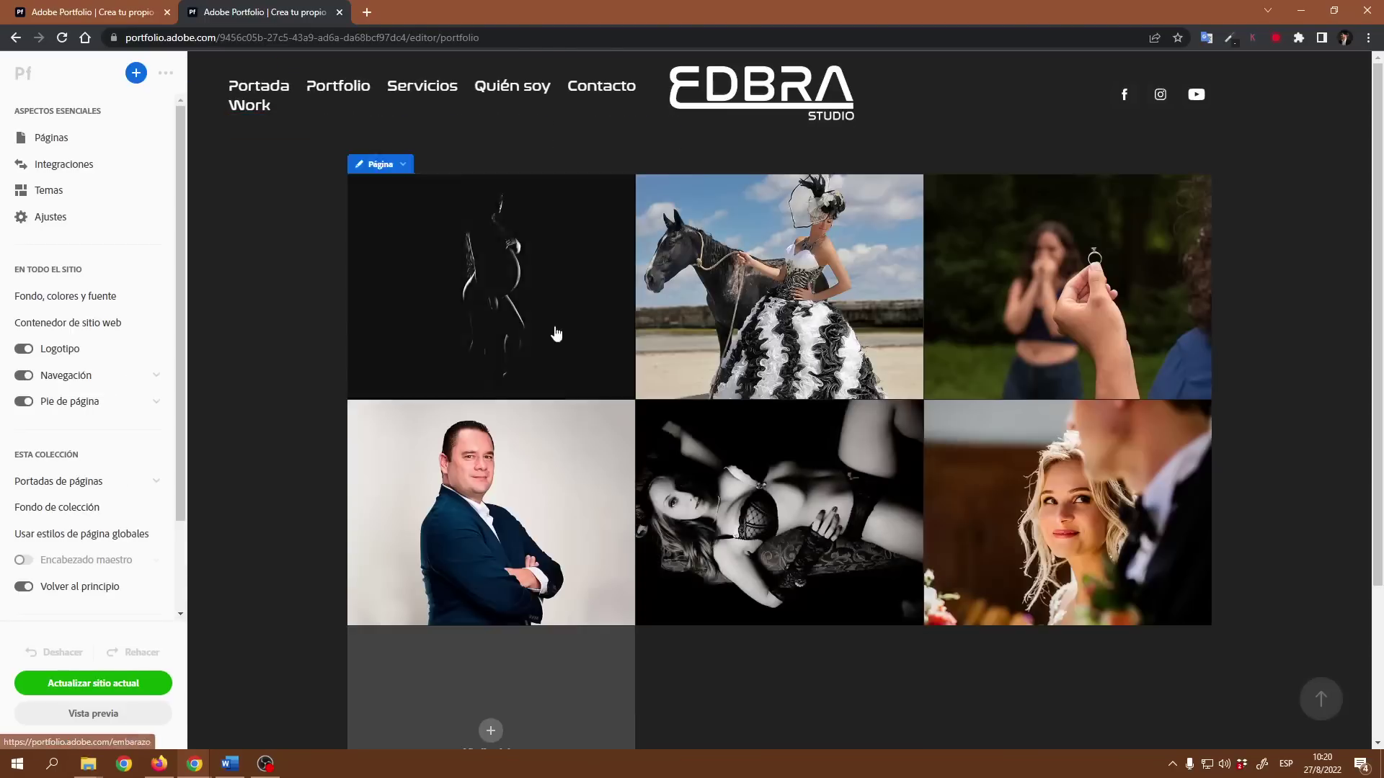
{"action": "left_click", "coordinate": [1024, 534]}
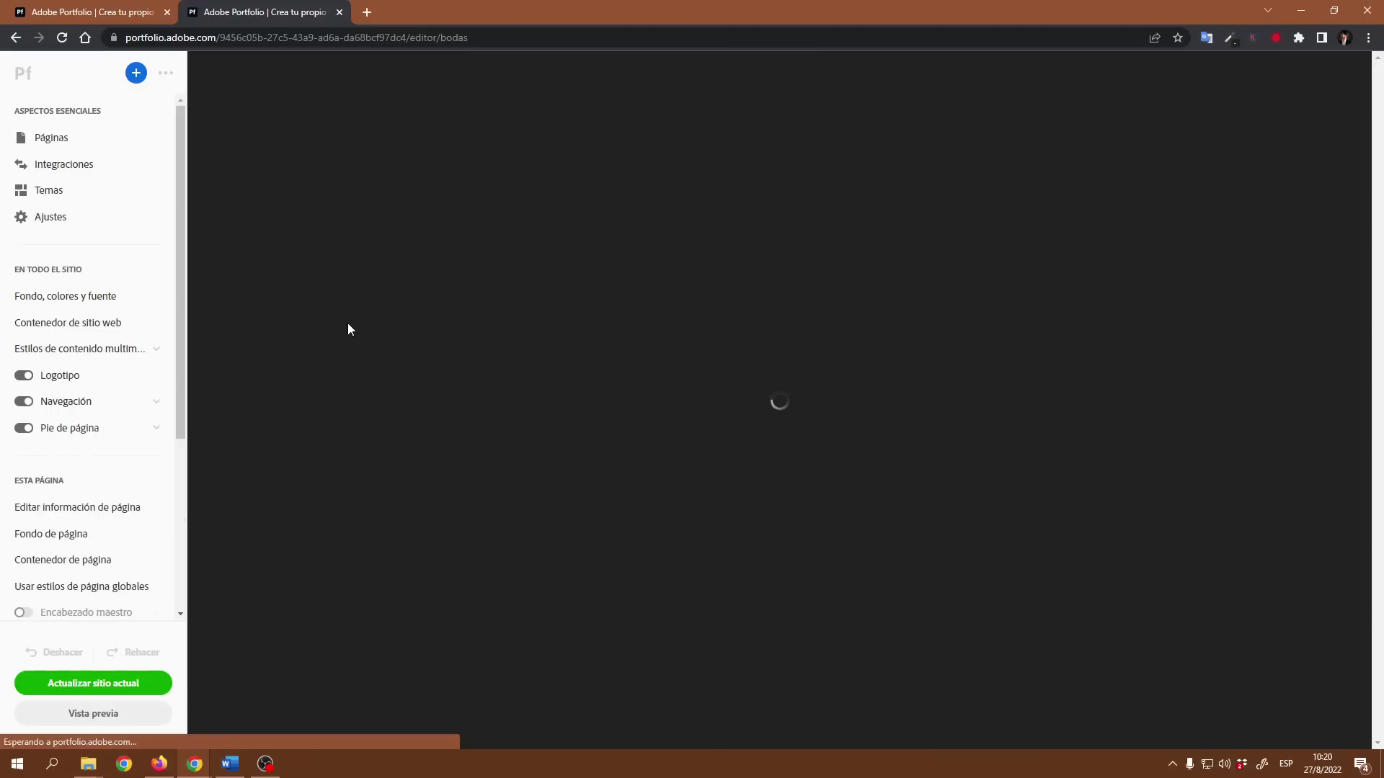
{"action": "scroll", "coordinate": [613, 490], "scroll_direction": "down", "scroll_amount": 5}
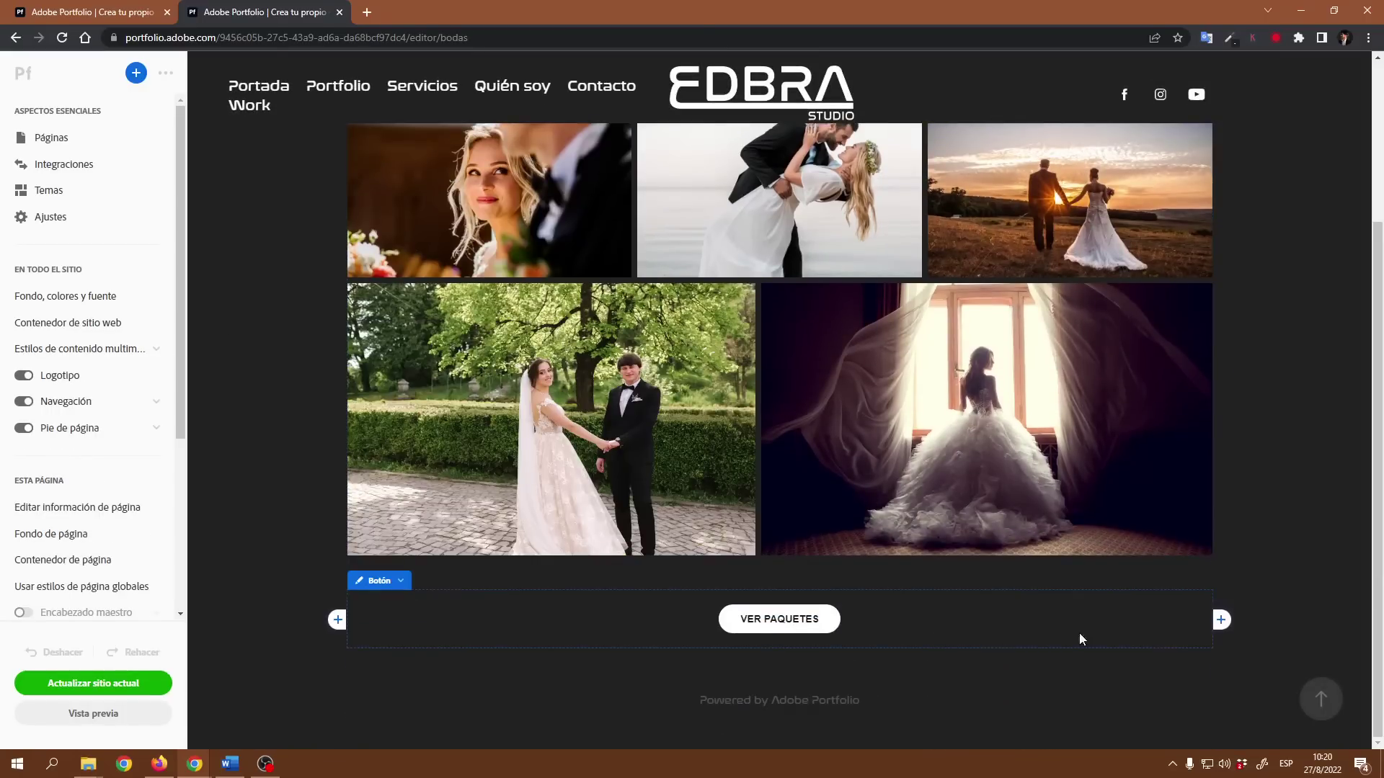
{"action": "left_click", "coordinate": [1219, 622]}
{"action": "left_click", "coordinate": [1176, 637]}
Link the VER PAQUETES button on the Bodas page to the Servicios page and set its corner radius to 10 px
{"action": "left_click", "coordinate": [395, 581]}
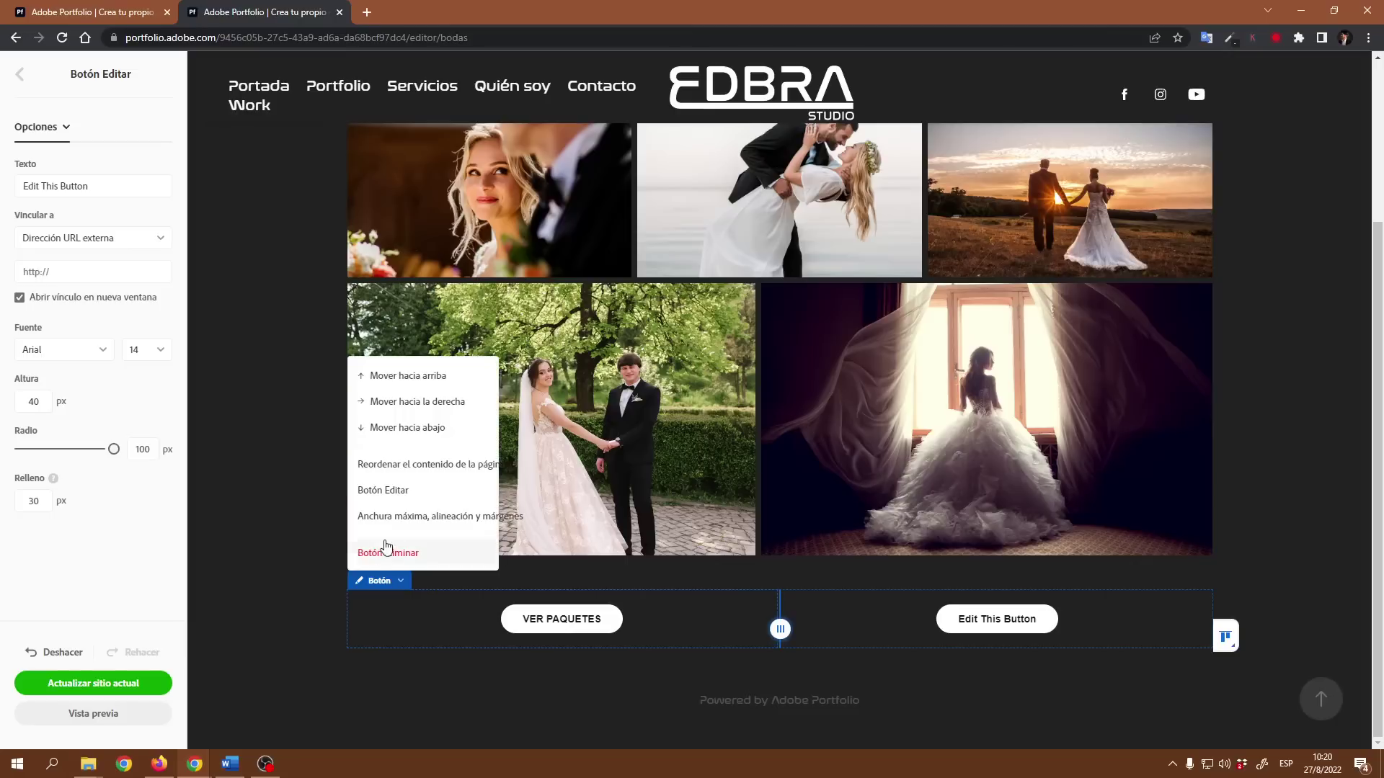
{"action": "left_click", "coordinate": [382, 487]}
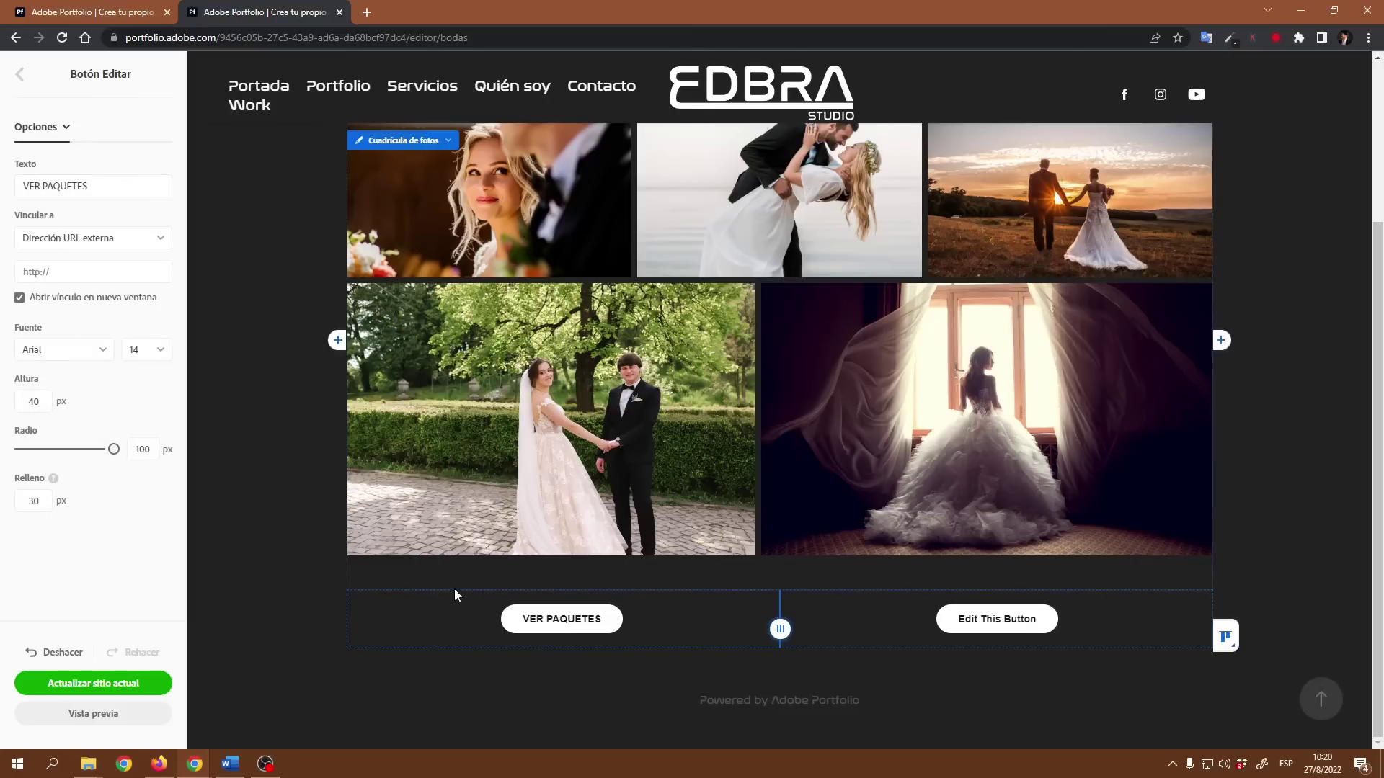
{"action": "left_click", "coordinate": [69, 272]}
{"action": "left_click", "coordinate": [162, 248]}
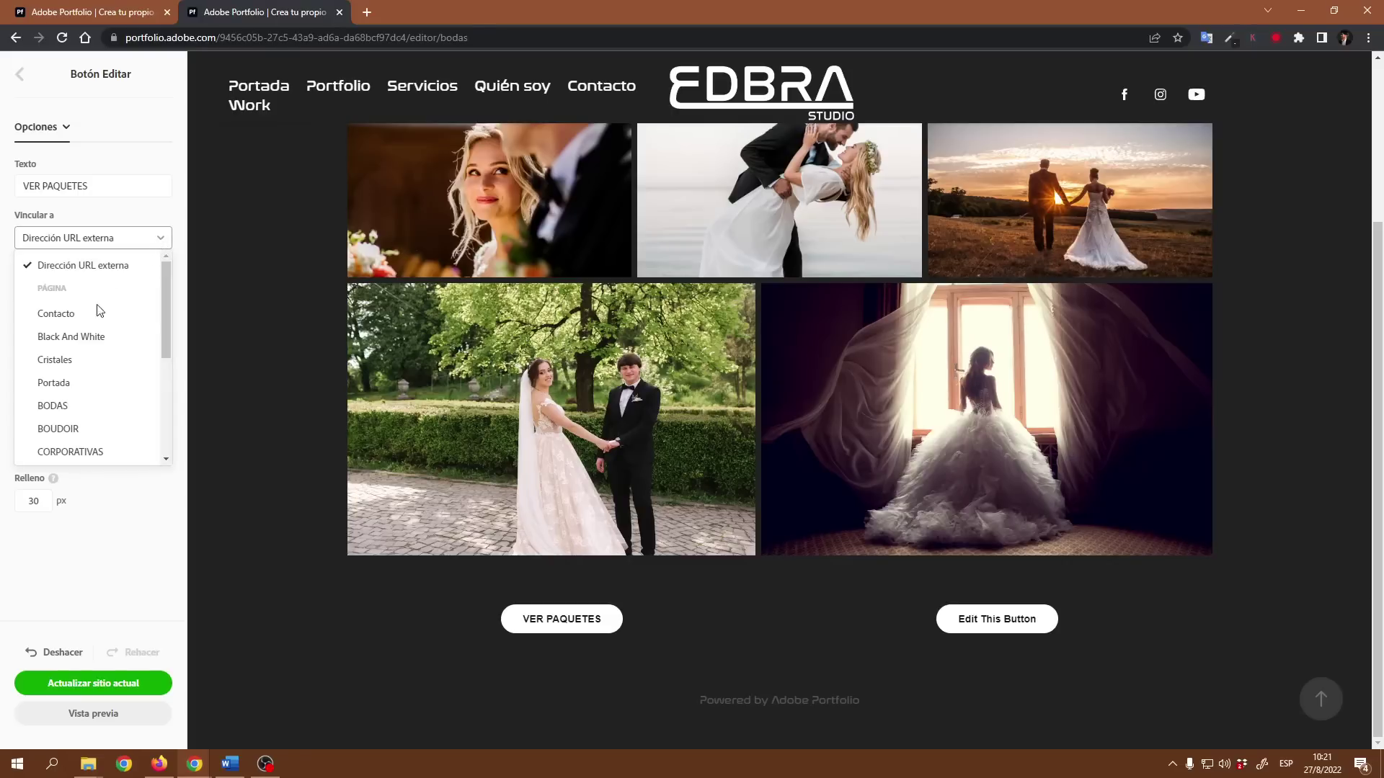
{"action": "left_click_drag", "start_coordinate": [168, 330], "coordinate": [167, 429]}
{"action": "mouse_move", "coordinate": [169, 406]}
{"action": "left_mouse_down"}
{"action": "mouse_move", "coordinate": [164, 429]}
{"action": "mouse_move", "coordinate": [166, 417]}
{"action": "left_mouse_up"}
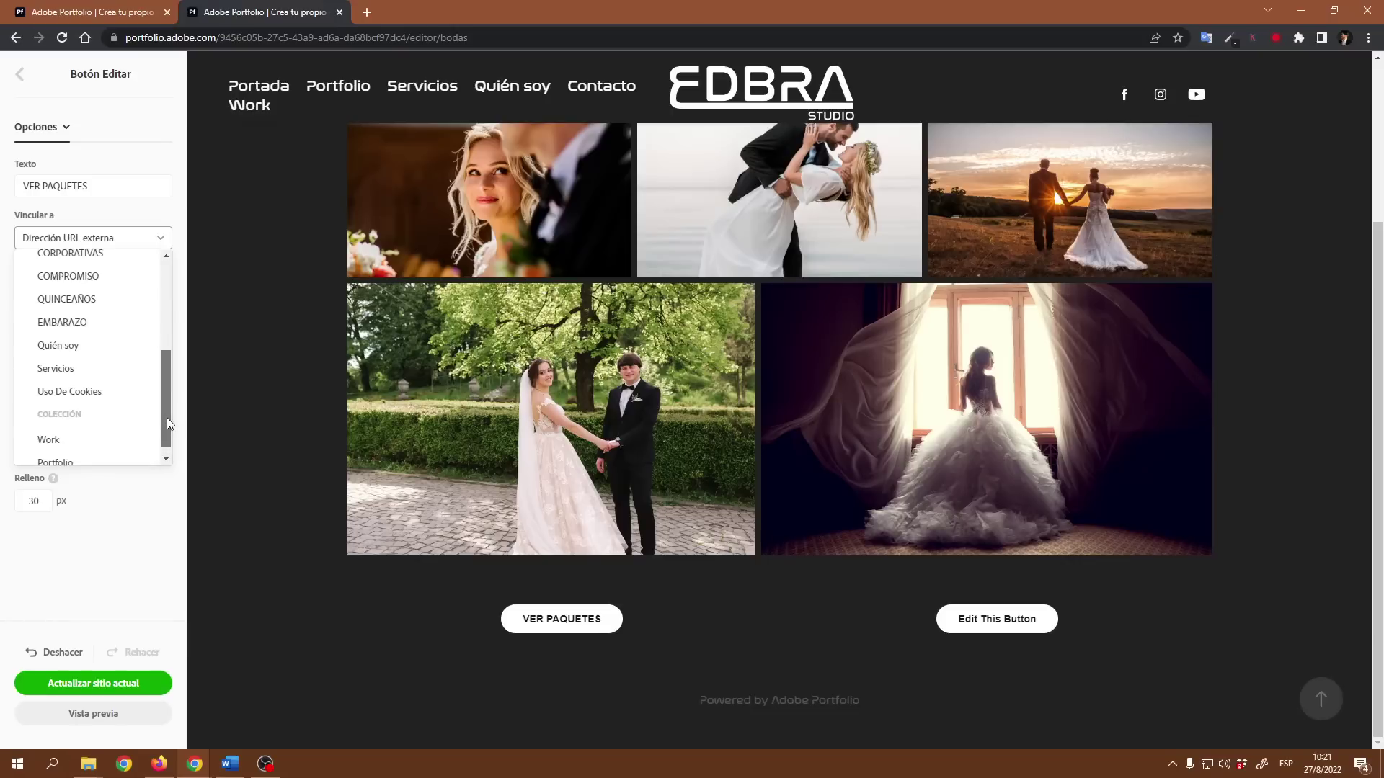
{"action": "left_click", "coordinate": [64, 371]}
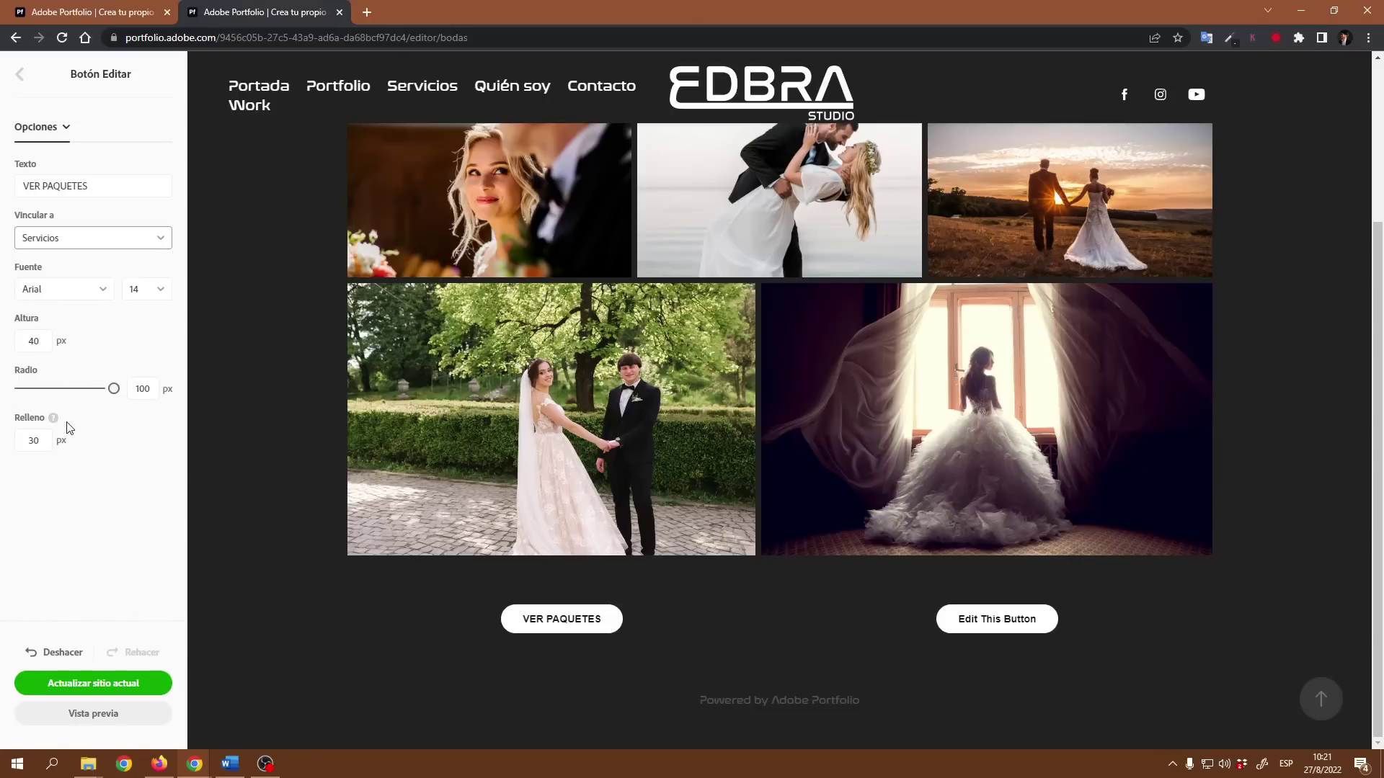
{"action": "double_click", "coordinate": [155, 395]}
{"action": "type", "text": "10"}
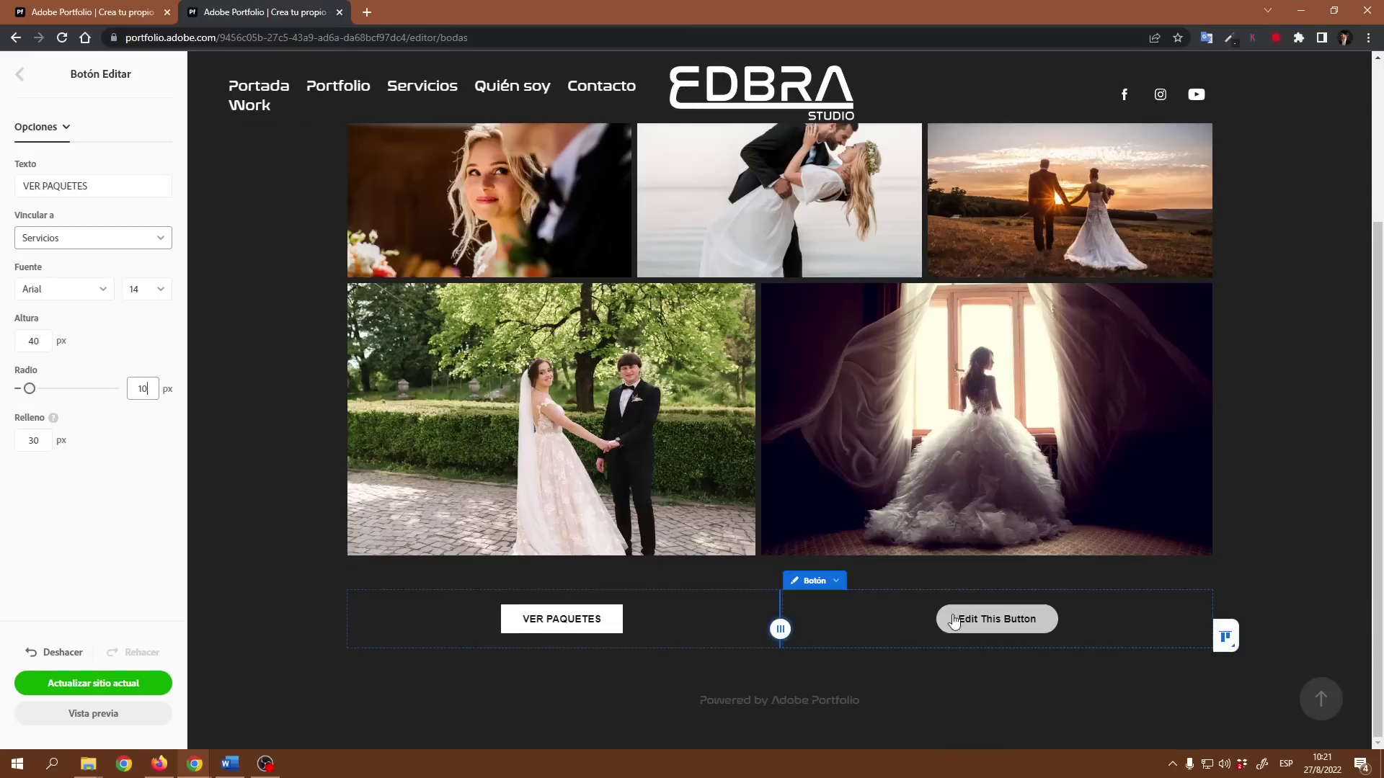
Change the text of the new button on the Bodas page to "MÁS INFORMACIÓN"
{"action": "left_click", "coordinate": [819, 582]}
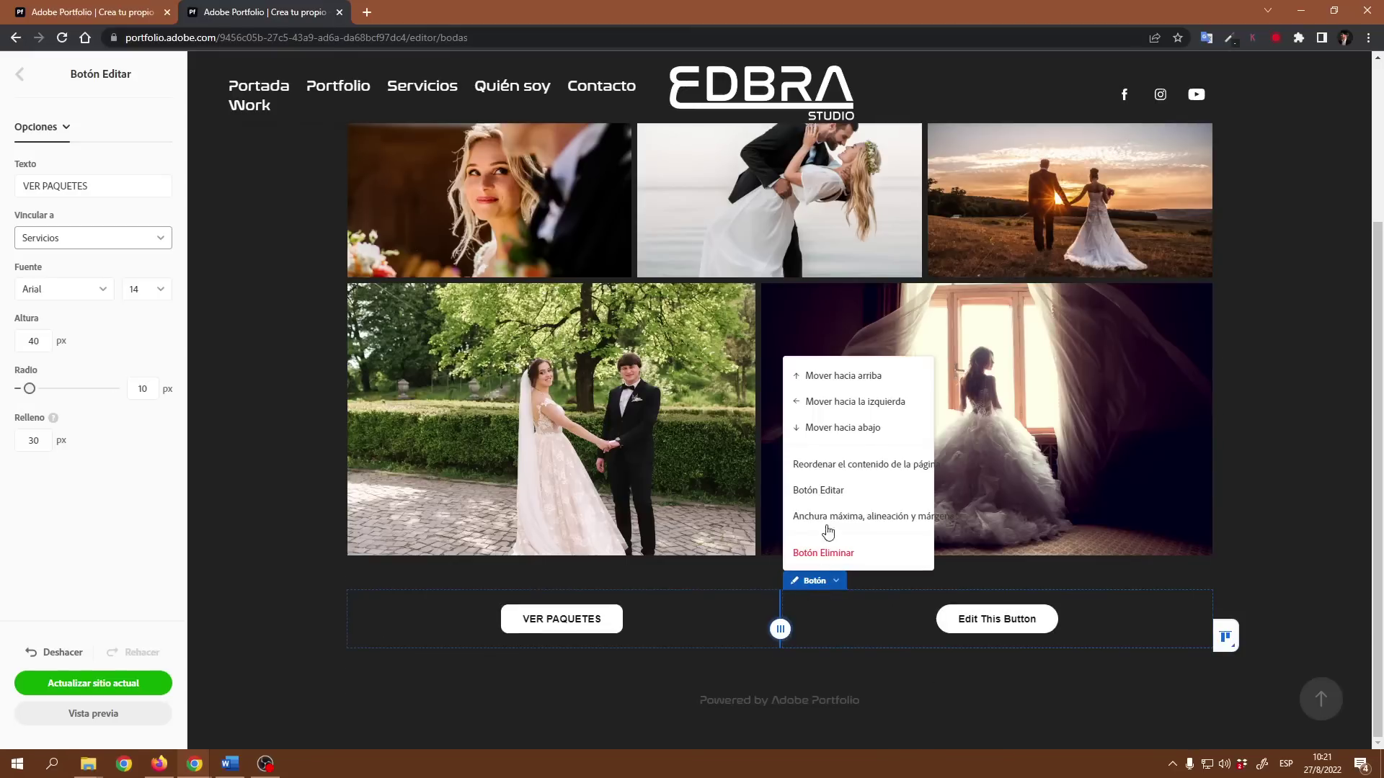
{"action": "left_click", "coordinate": [826, 489]}
{"action": "triple_click", "coordinate": [56, 186]}
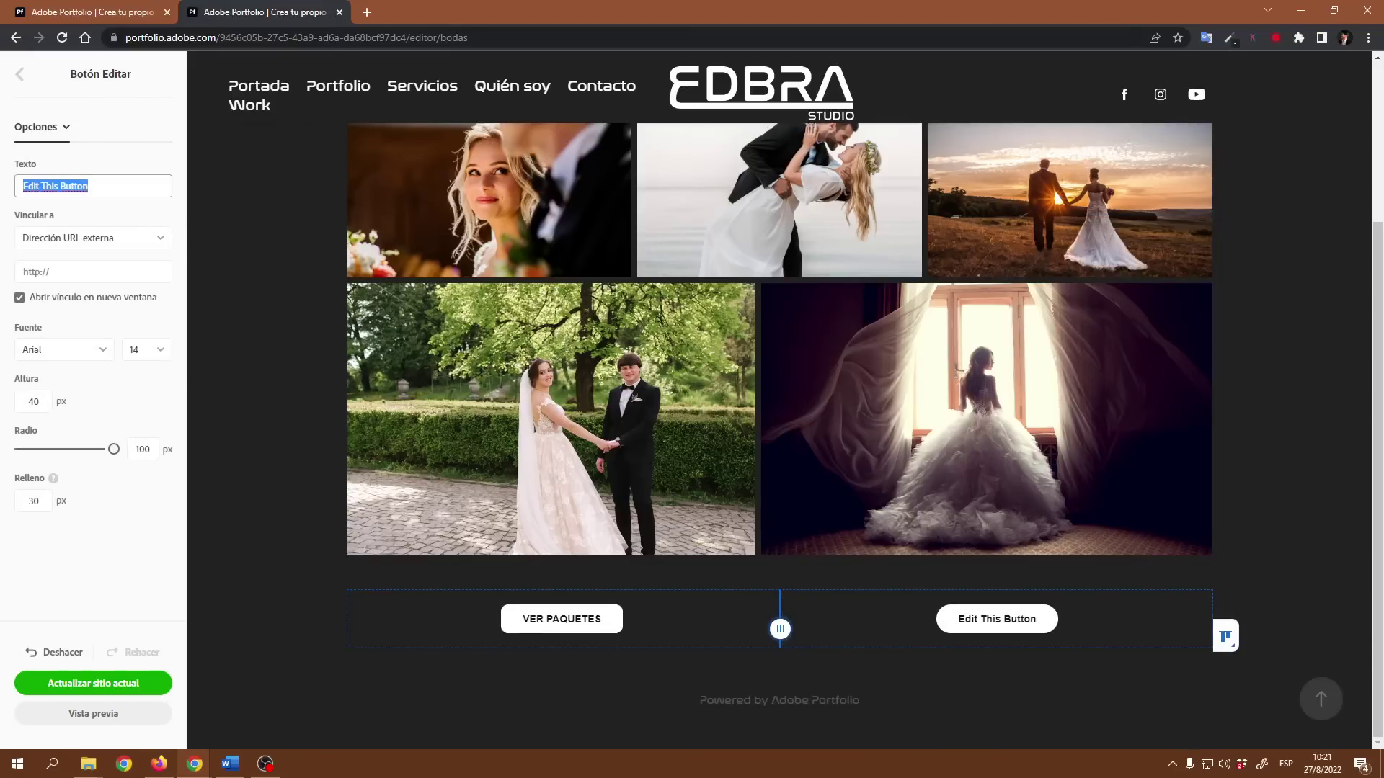
{"action": "type", "text": "MÁS INFORMACIÓN"}
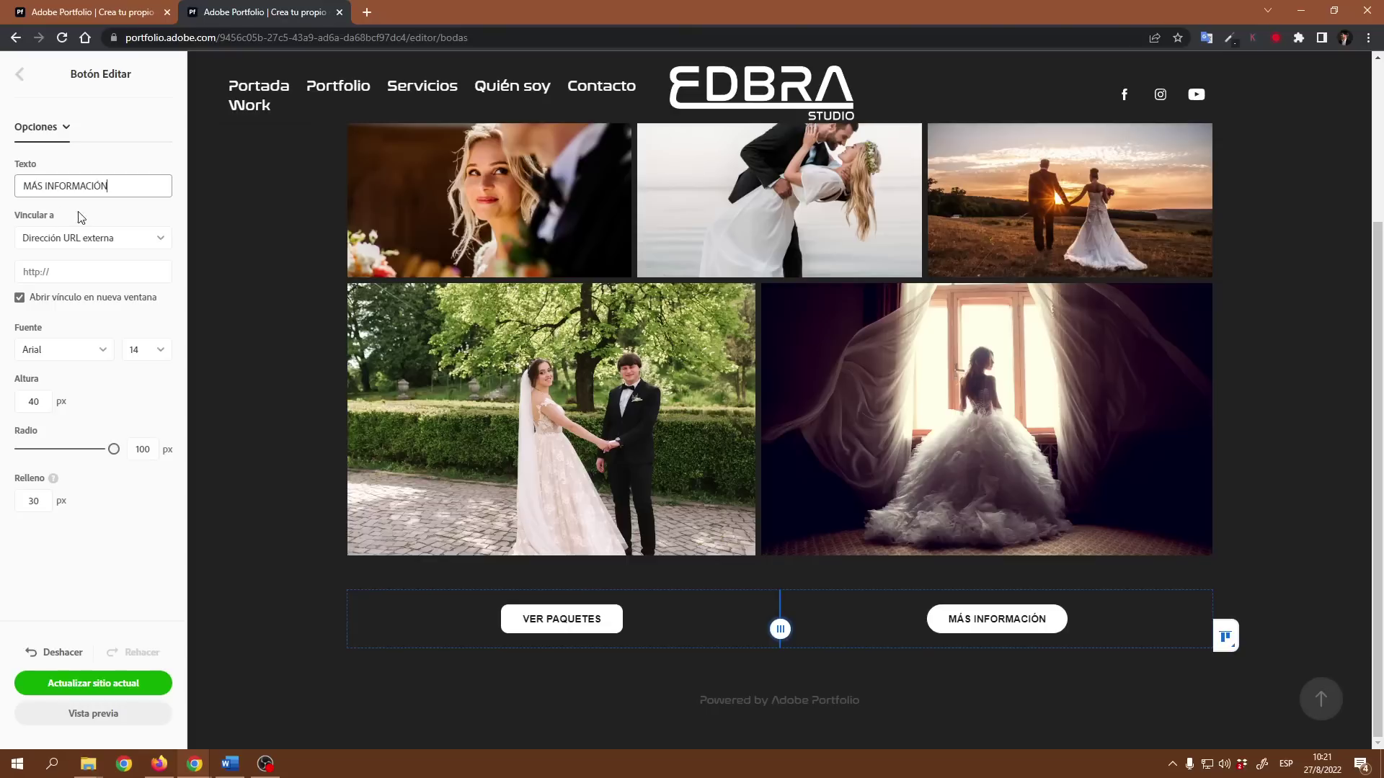
Link the MÁS INFORMACIÓN button on the Bodas page to the Contacto page and set its corner radius to 10 px
{"action": "left_click", "coordinate": [127, 240]}
{"action": "left_click", "coordinate": [55, 314]}
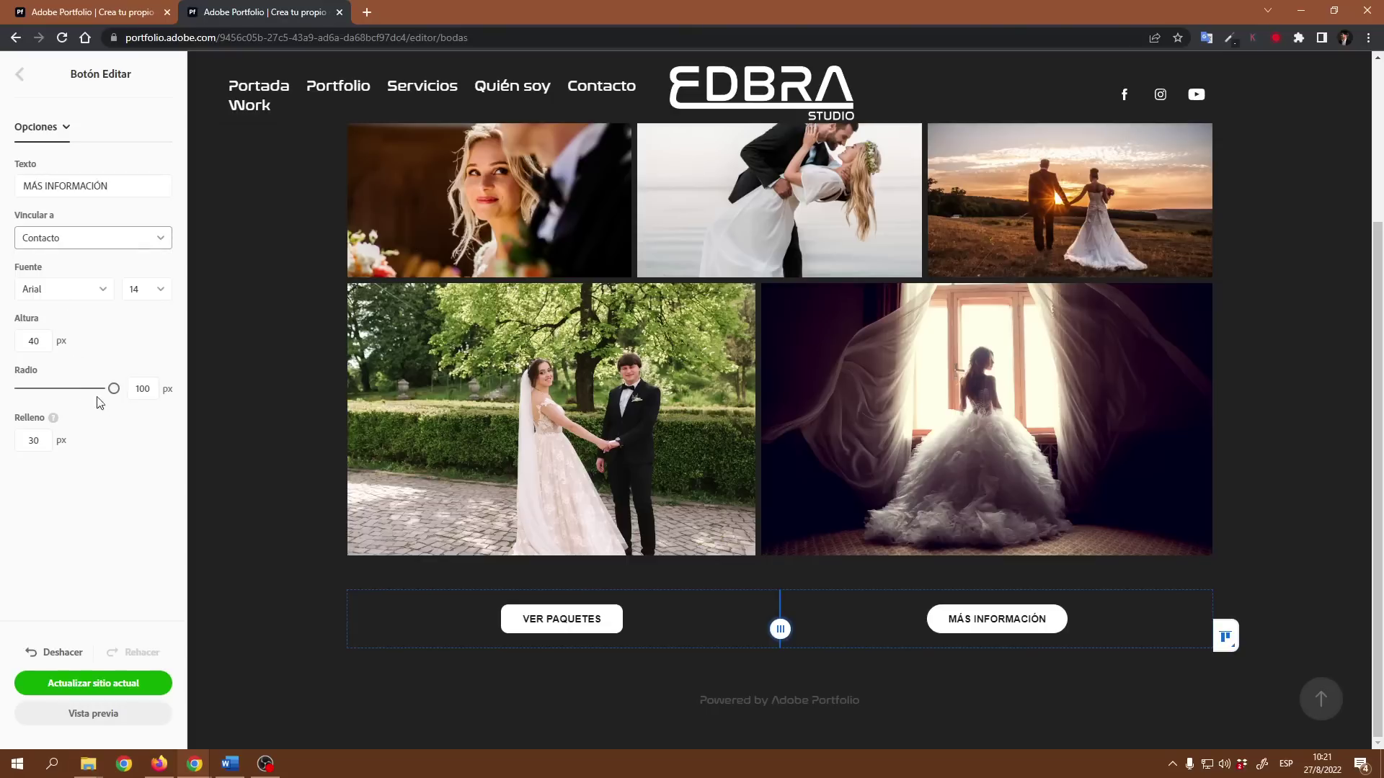
{"action": "left_click", "coordinate": [113, 390]}
{"action": "type", "text": "10"}
{"action": "left_click", "coordinate": [83, 499]}
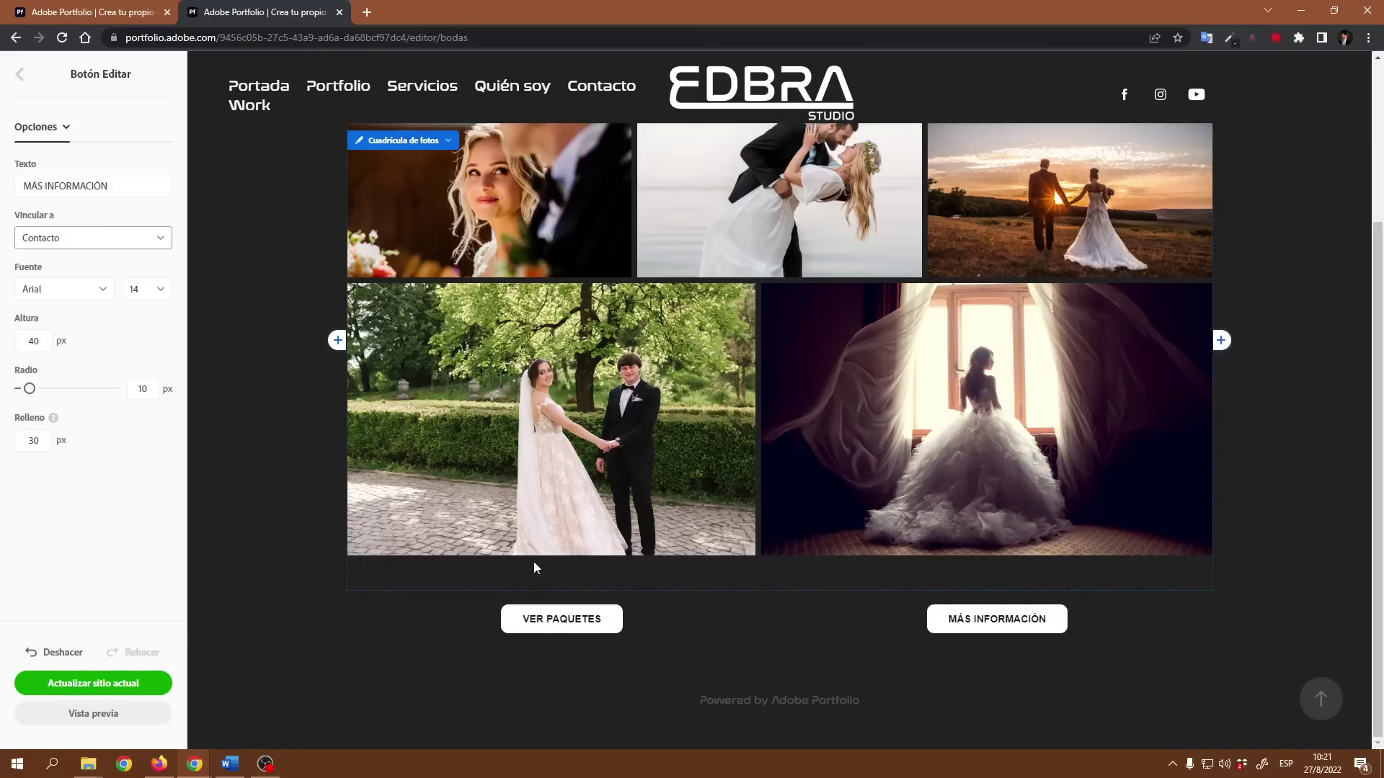
{"action": "scroll", "coordinate": [942, 466], "scroll_direction": "up", "scroll_amount": 3}
{"action": "scroll", "coordinate": [942, 466], "scroll_direction": "down", "scroll_amount": 3}
Open the Portada page, publish the updated site and return to the editor
{"action": "left_click", "coordinate": [259, 85]}
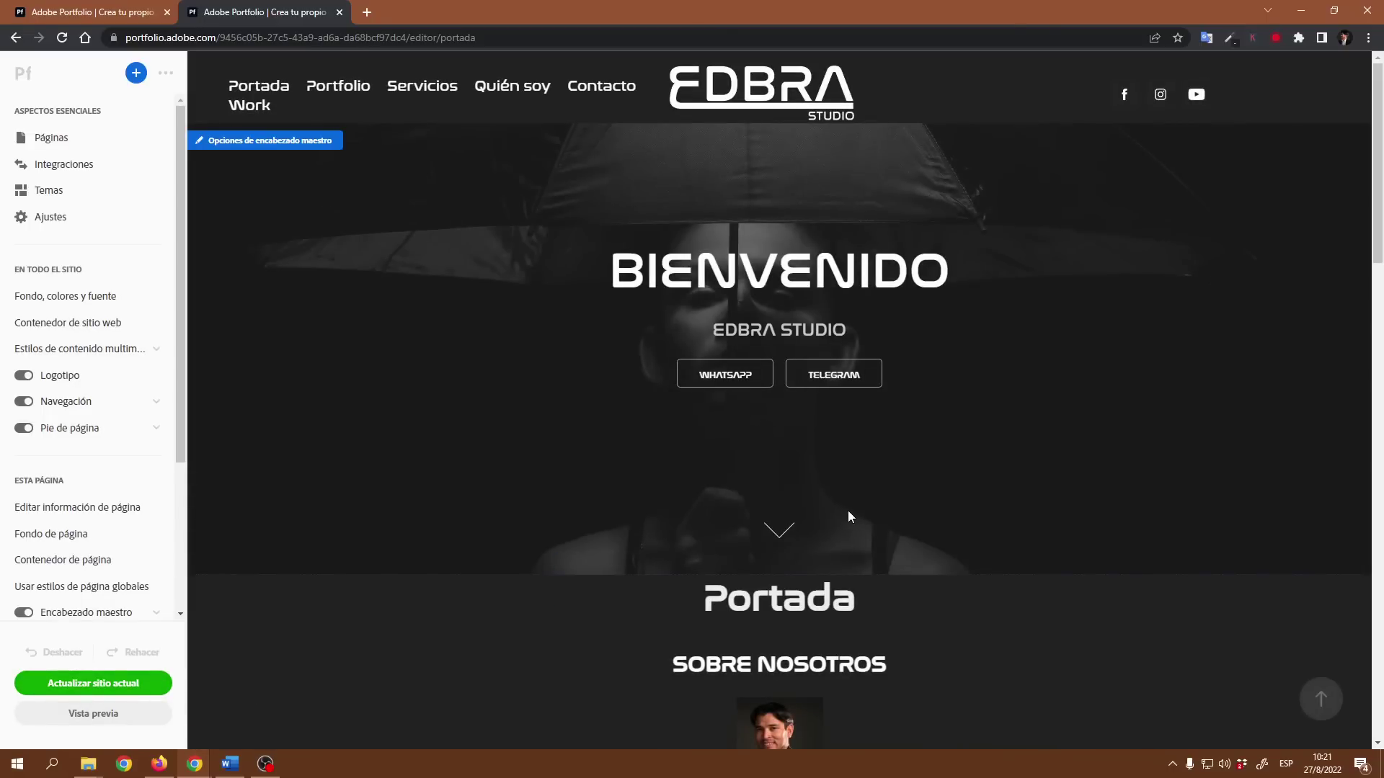
{"action": "left_click", "coordinate": [102, 689]}
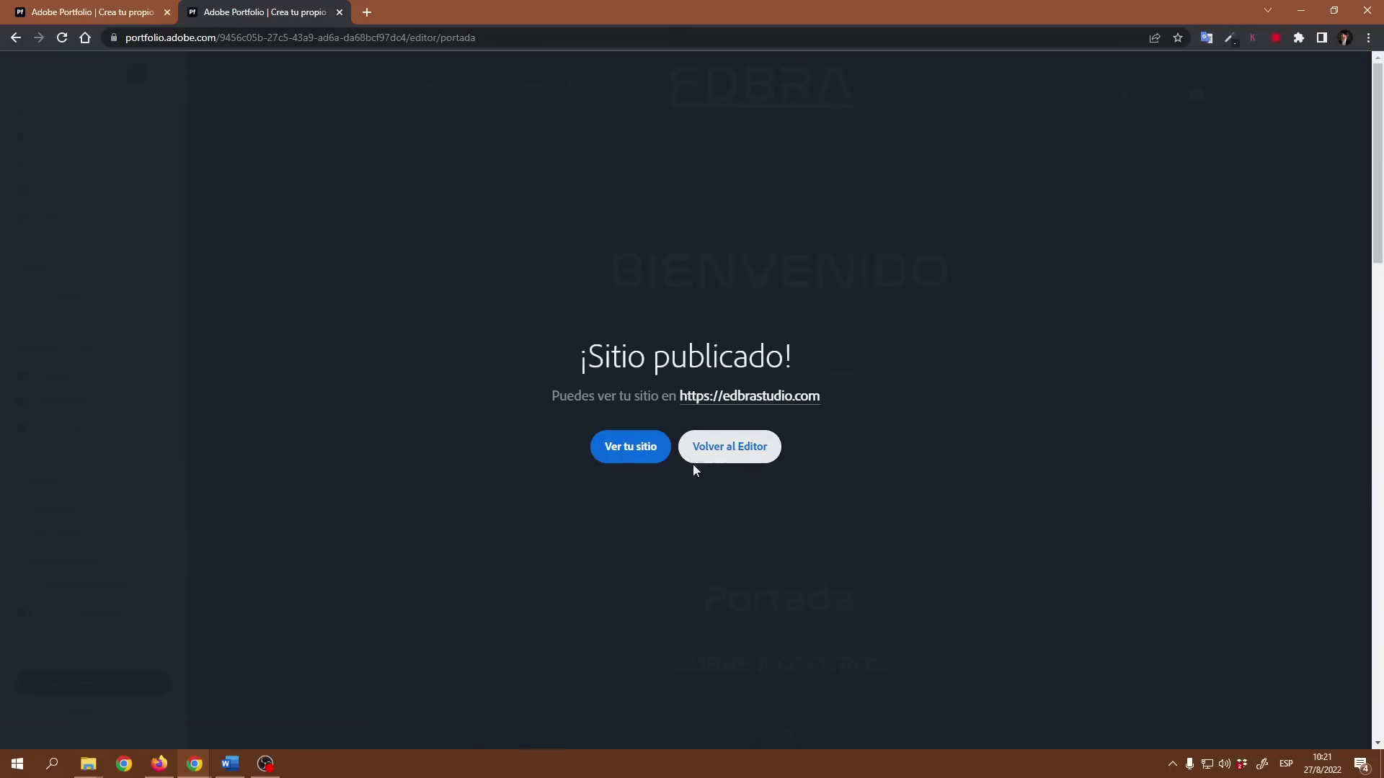
{"action": "left_click", "coordinate": [721, 451]}
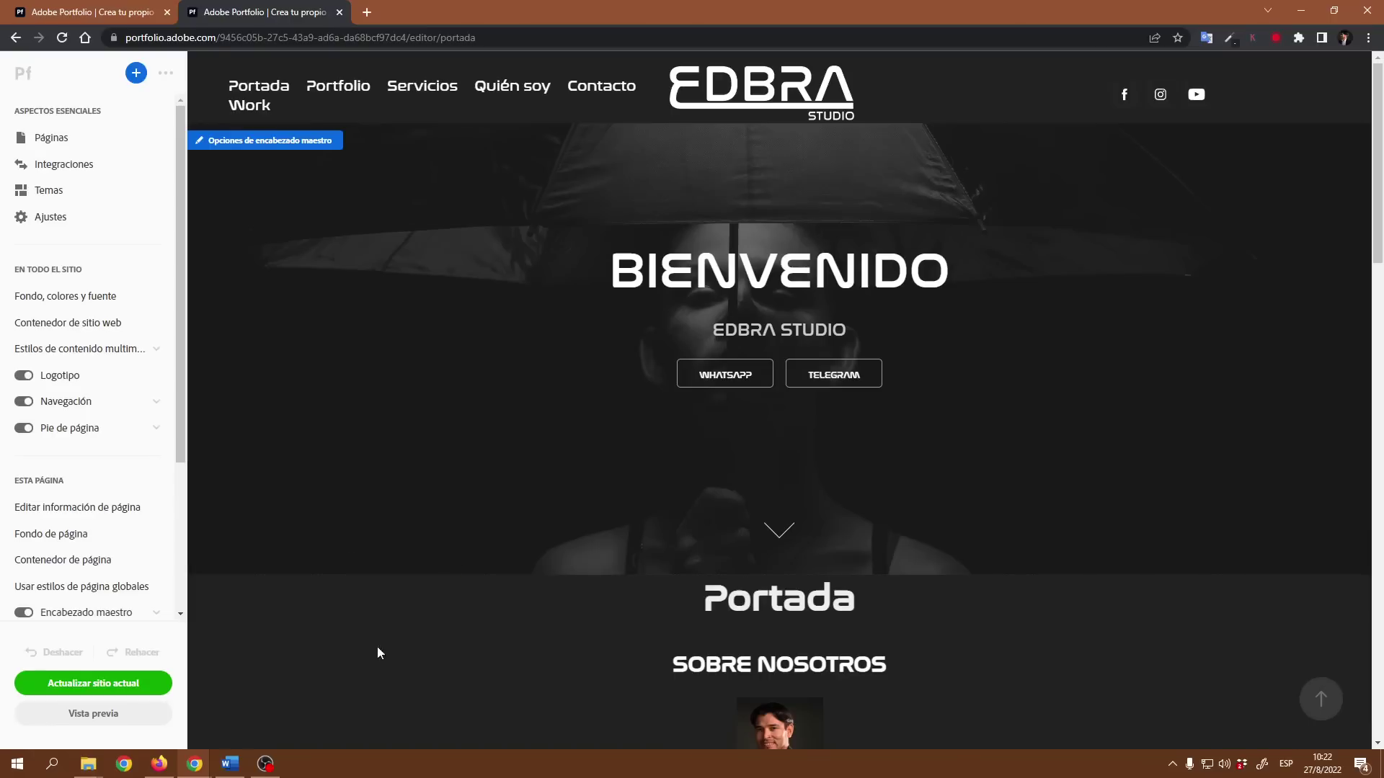
Switch to Firefox and open the published edbrastudio site in the empty new tab
{"action": "left_click", "coordinate": [167, 771]}
{"action": "left_click", "coordinate": [346, 16]}
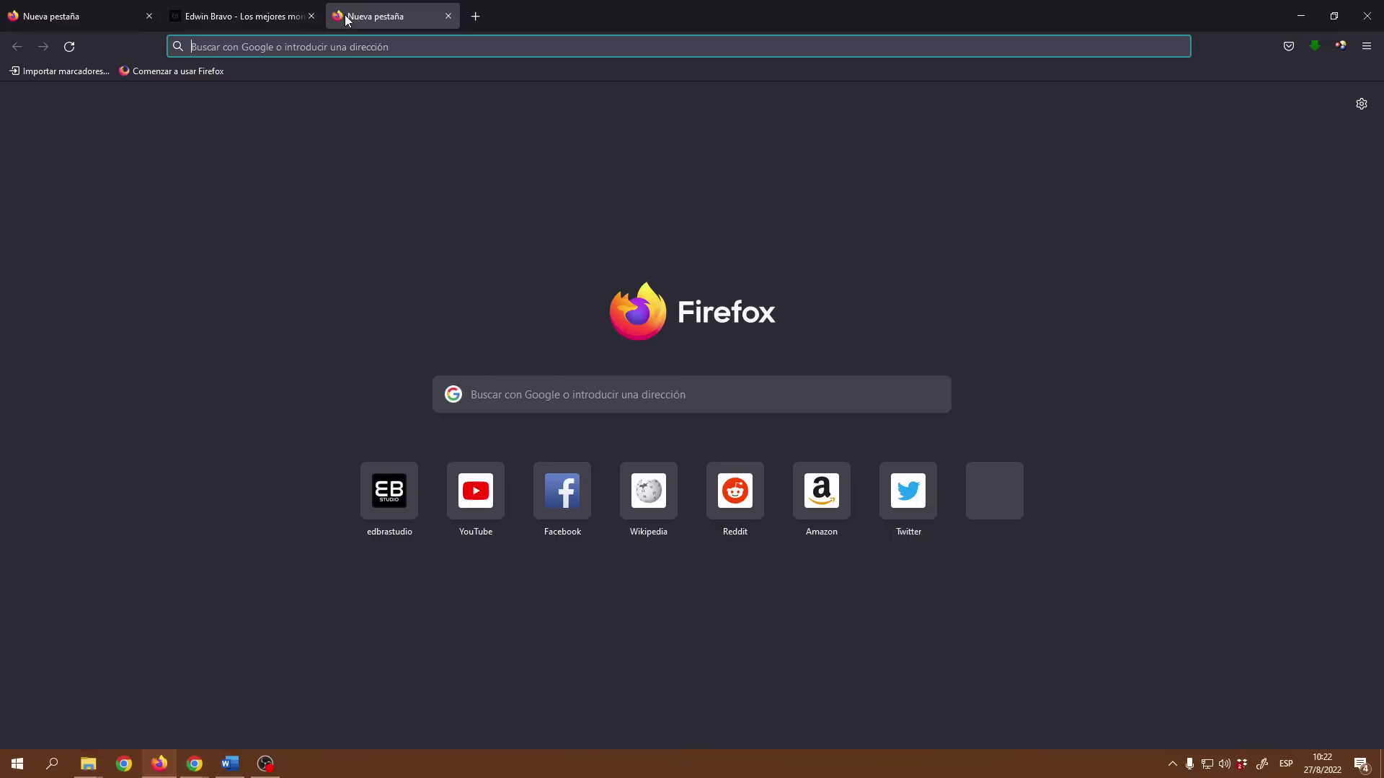
{"action": "left_click", "coordinate": [385, 494]}
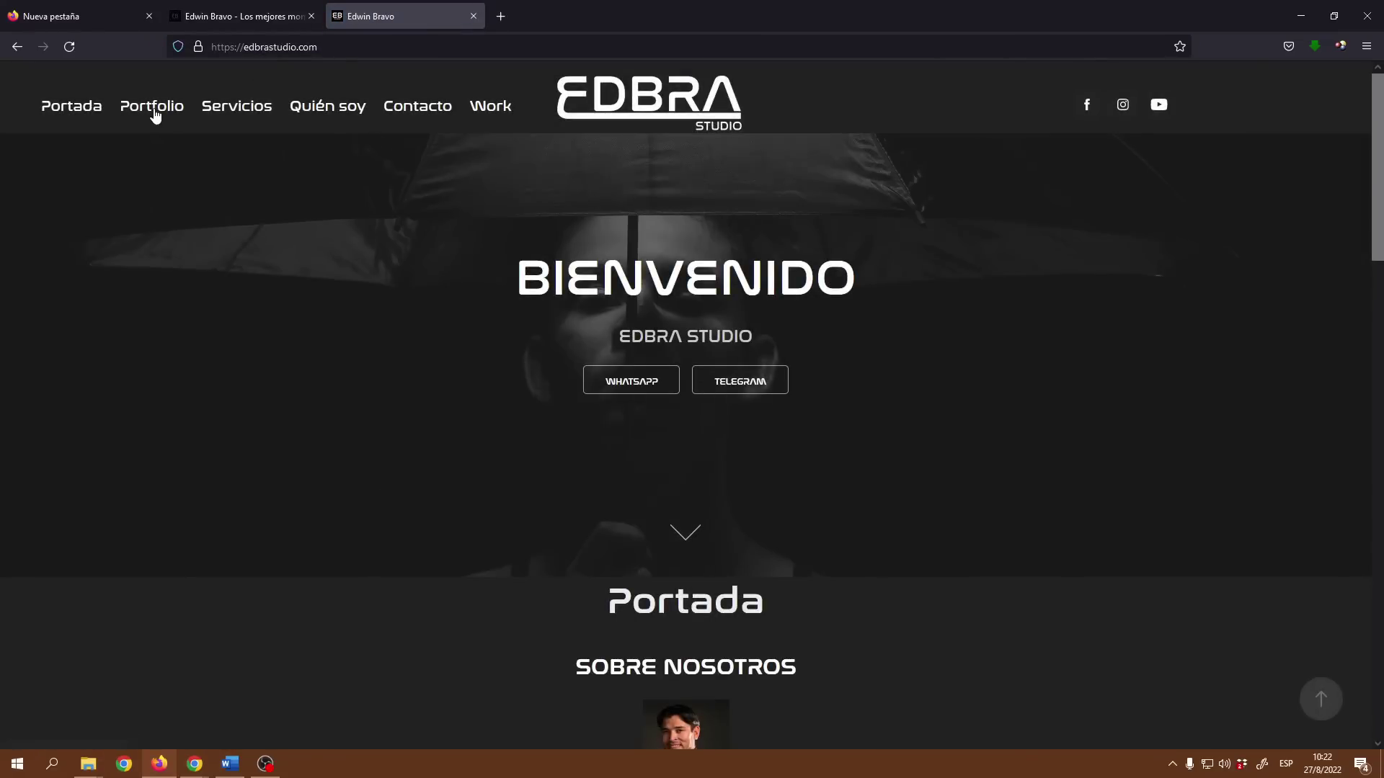
Open the live Embarazo page from the Portfolio collection and examine the two buttons below its photo gallery
{"action": "left_click", "coordinate": [153, 110]}
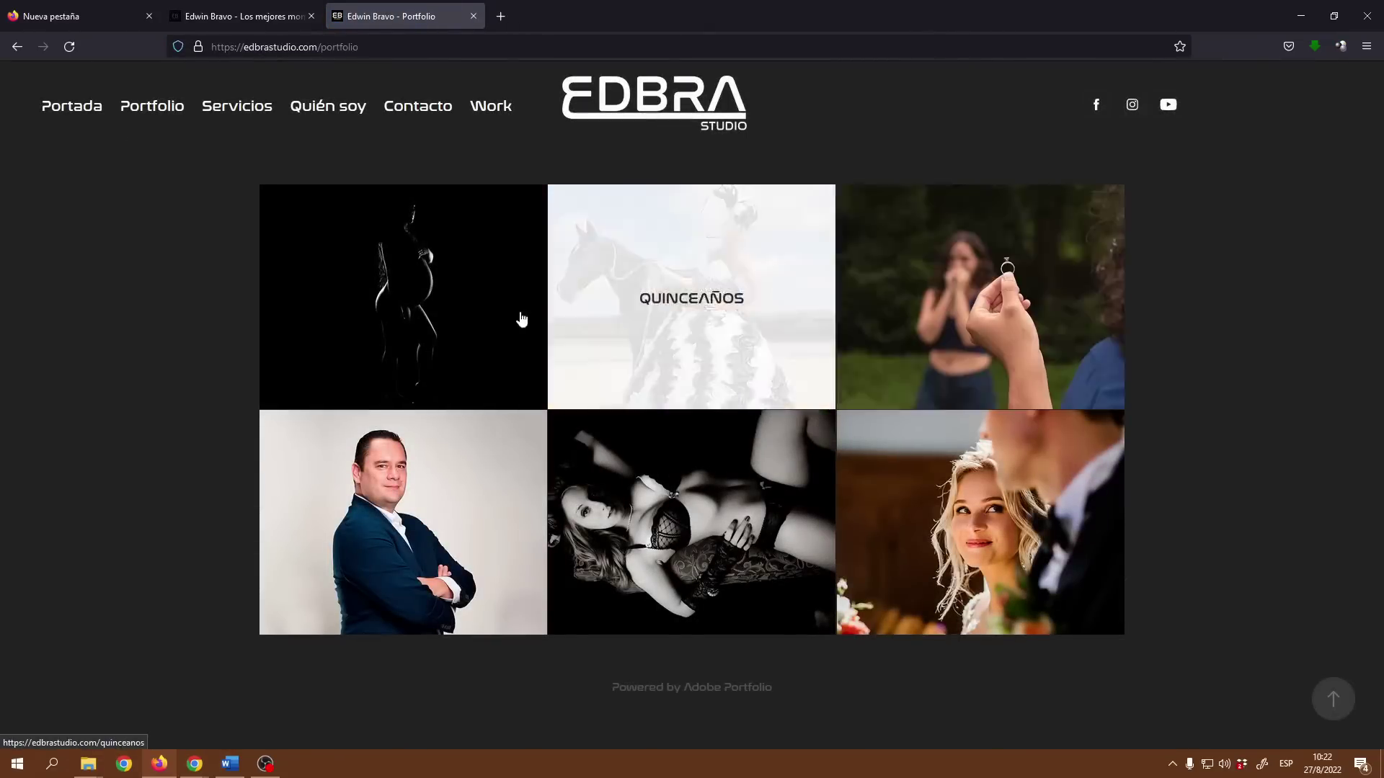
{"action": "left_click", "coordinate": [453, 300]}
{"action": "scroll", "coordinate": [794, 420], "scroll_direction": "down", "scroll_amount": 4}
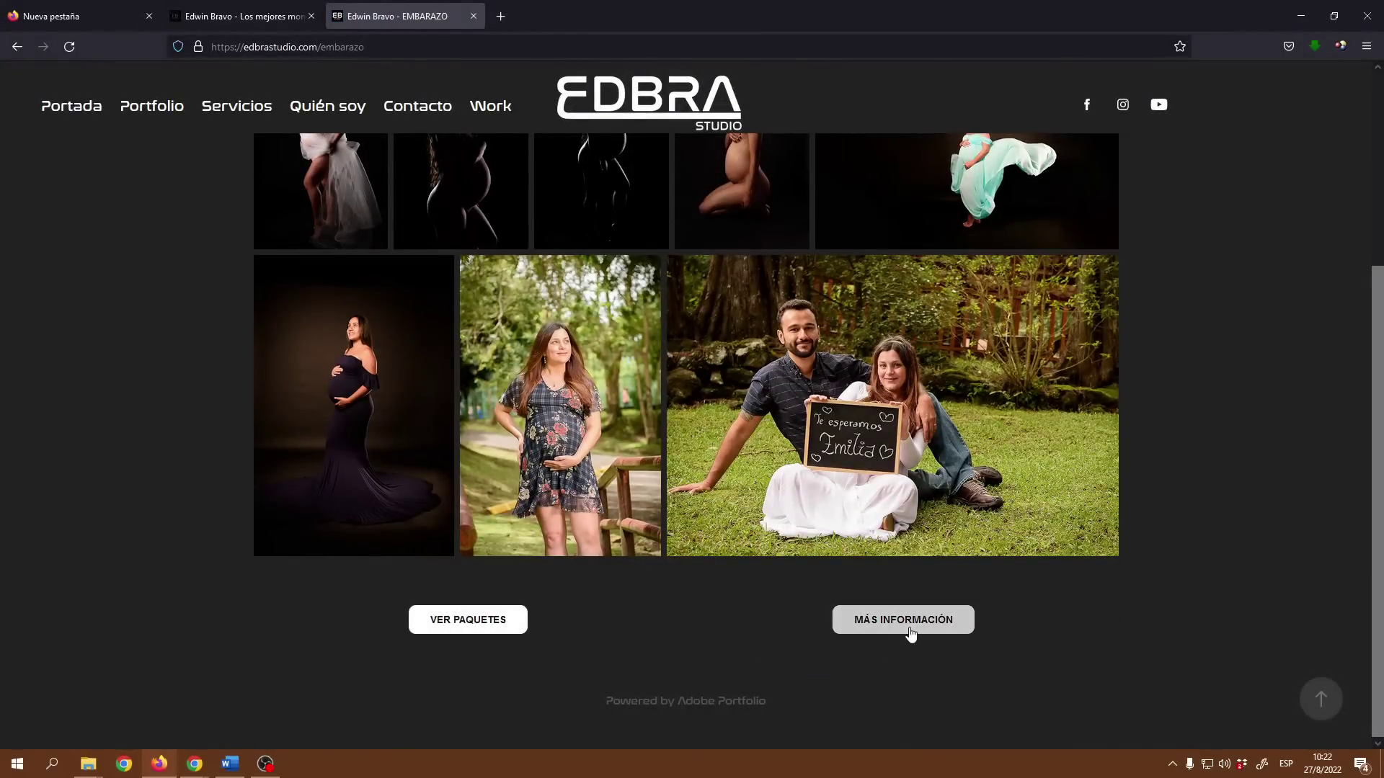
{"action": "scroll", "coordinate": [510, 353], "scroll_direction": "up", "scroll_amount": 4}
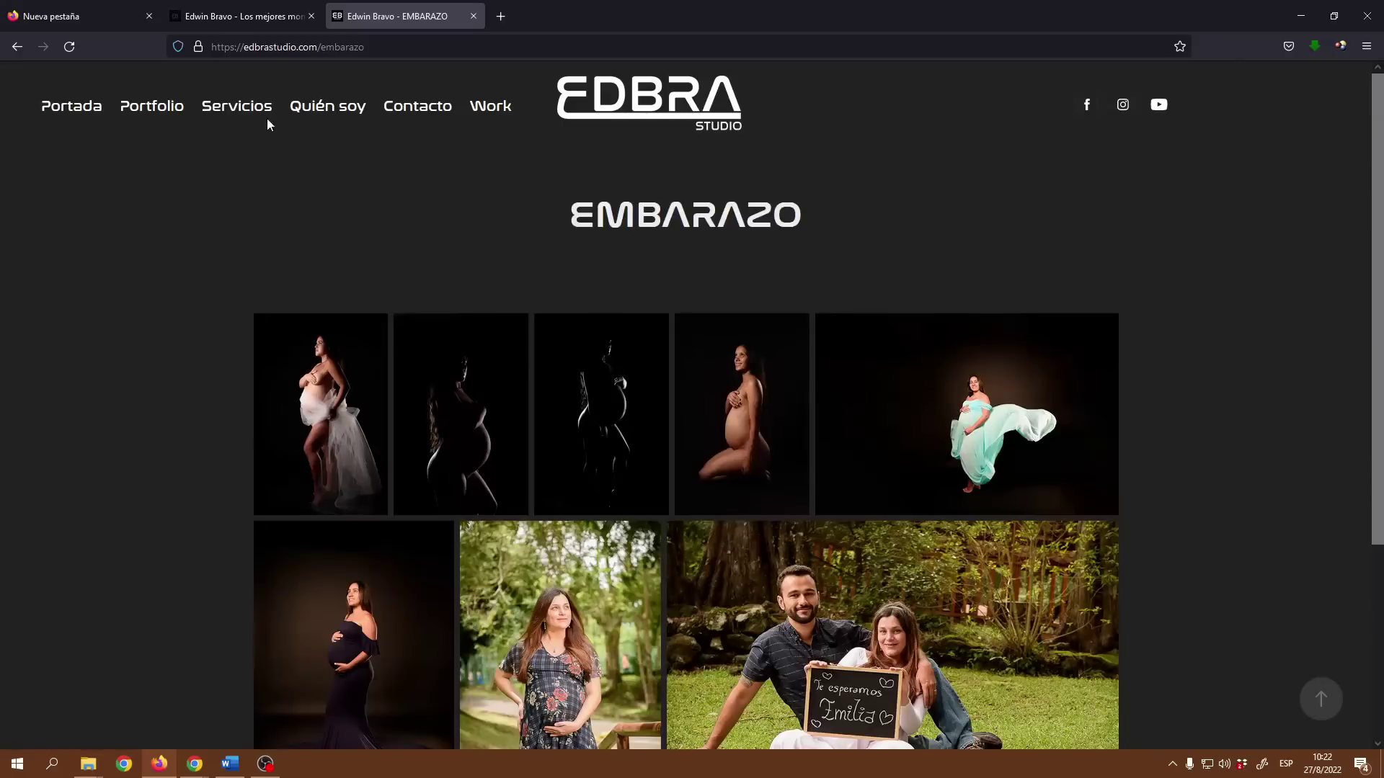
Open the live Corporativas page from the Portfolio collection and examine the VER PAQUETES and MÁS INFORMACIÓN buttons below its photos
{"action": "left_click", "coordinate": [165, 106]}
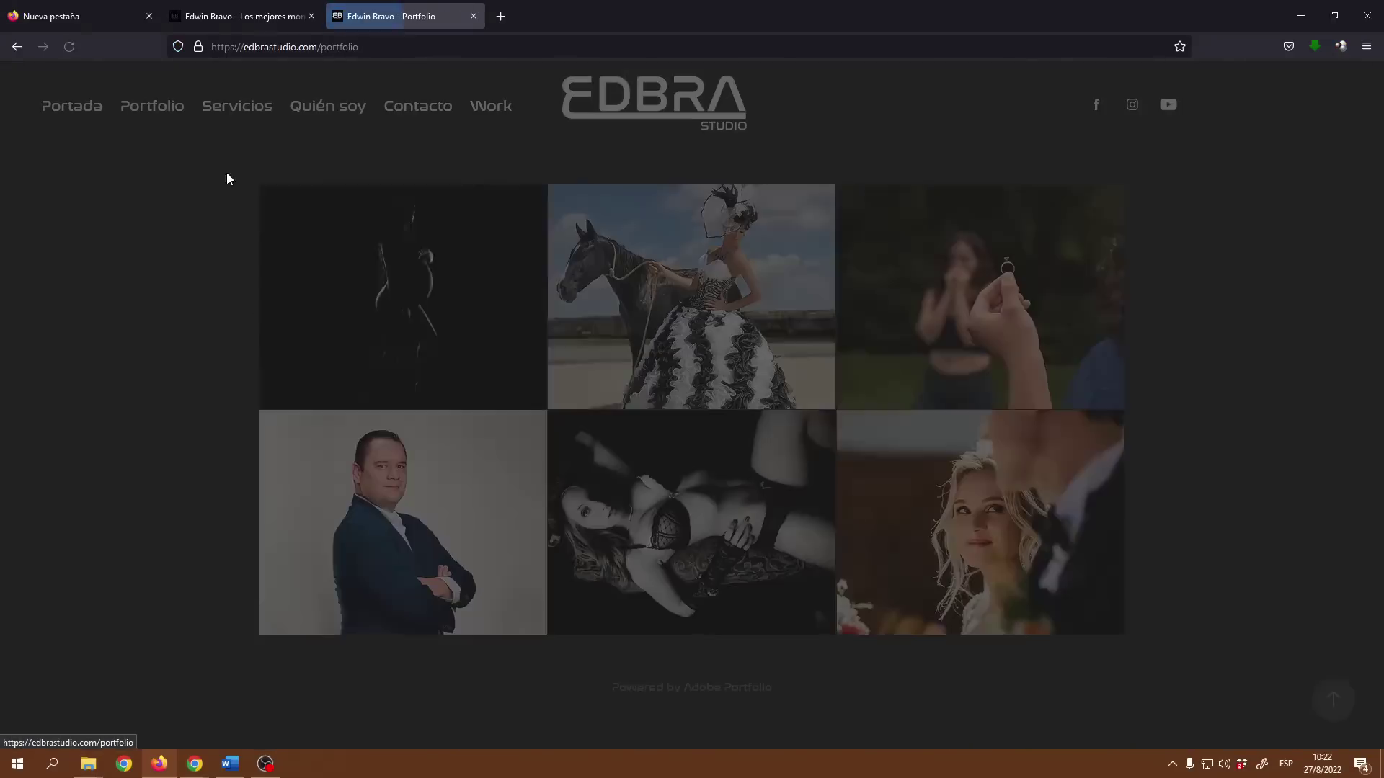
{"action": "left_click", "coordinate": [432, 530]}
{"action": "scroll", "coordinate": [433, 577], "scroll_direction": "down", "scroll_amount": 2}
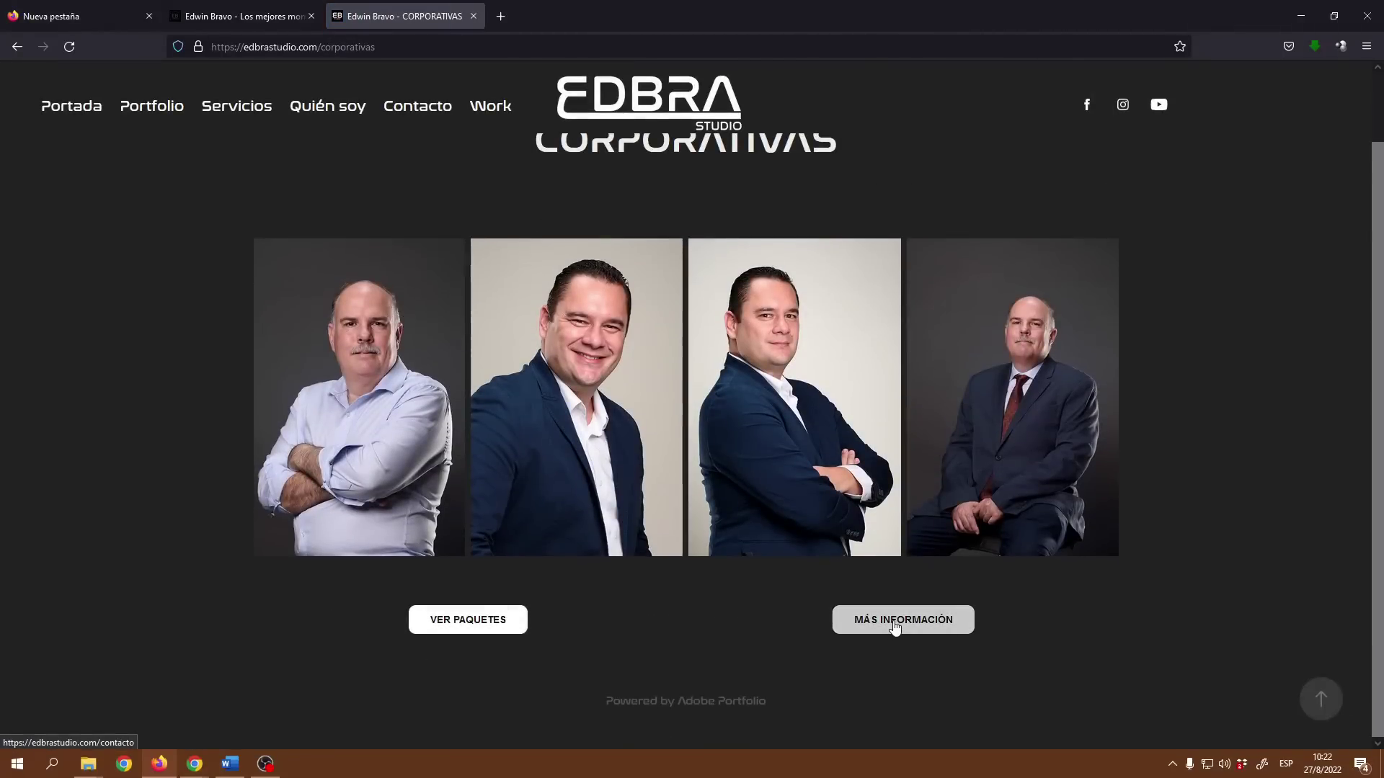
{"action": "scroll", "coordinate": [971, 514], "scroll_direction": "up", "scroll_amount": 1}
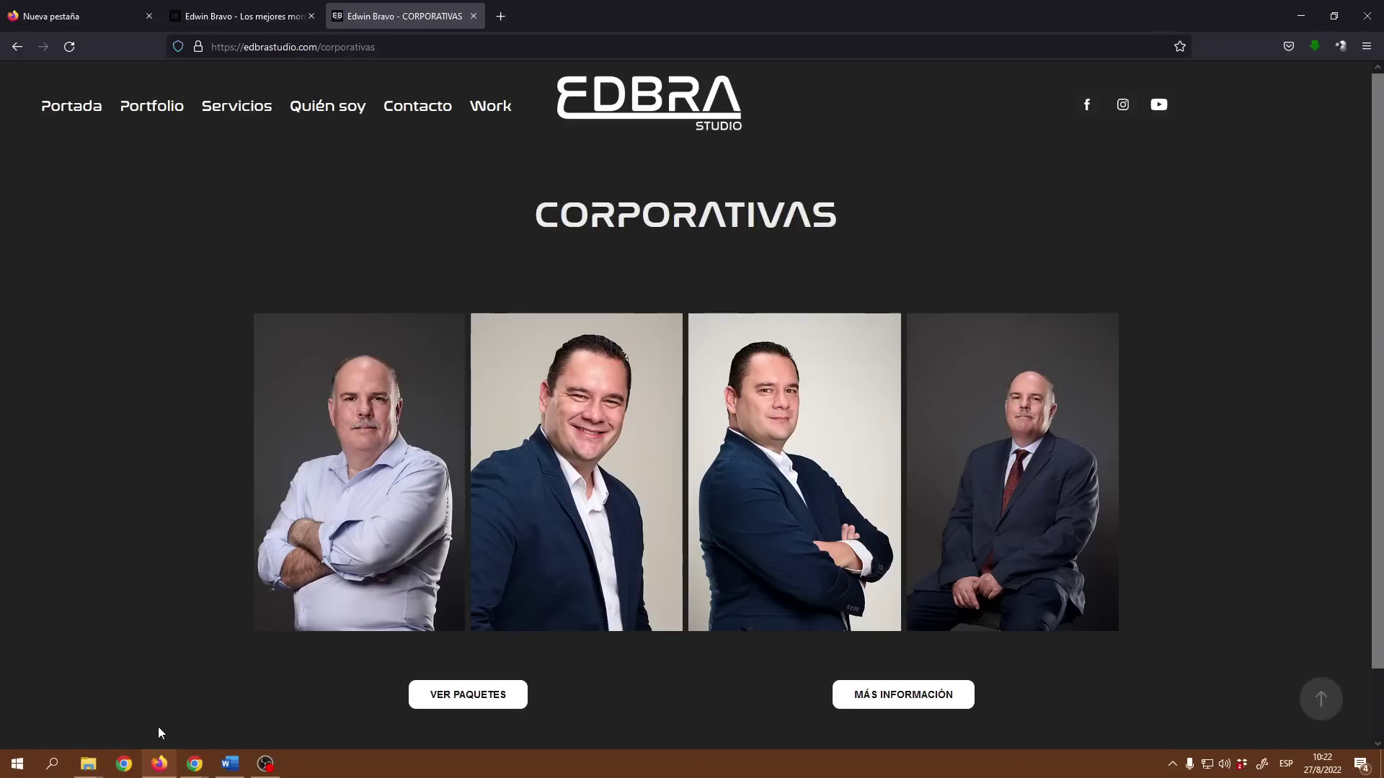
Switch to the Adobe Portfolio editor in Chrome and look over the Portada page from its welcome header to the NUESTRO TRABAJO section
{"action": "mouse_move", "coordinate": [195, 764]}
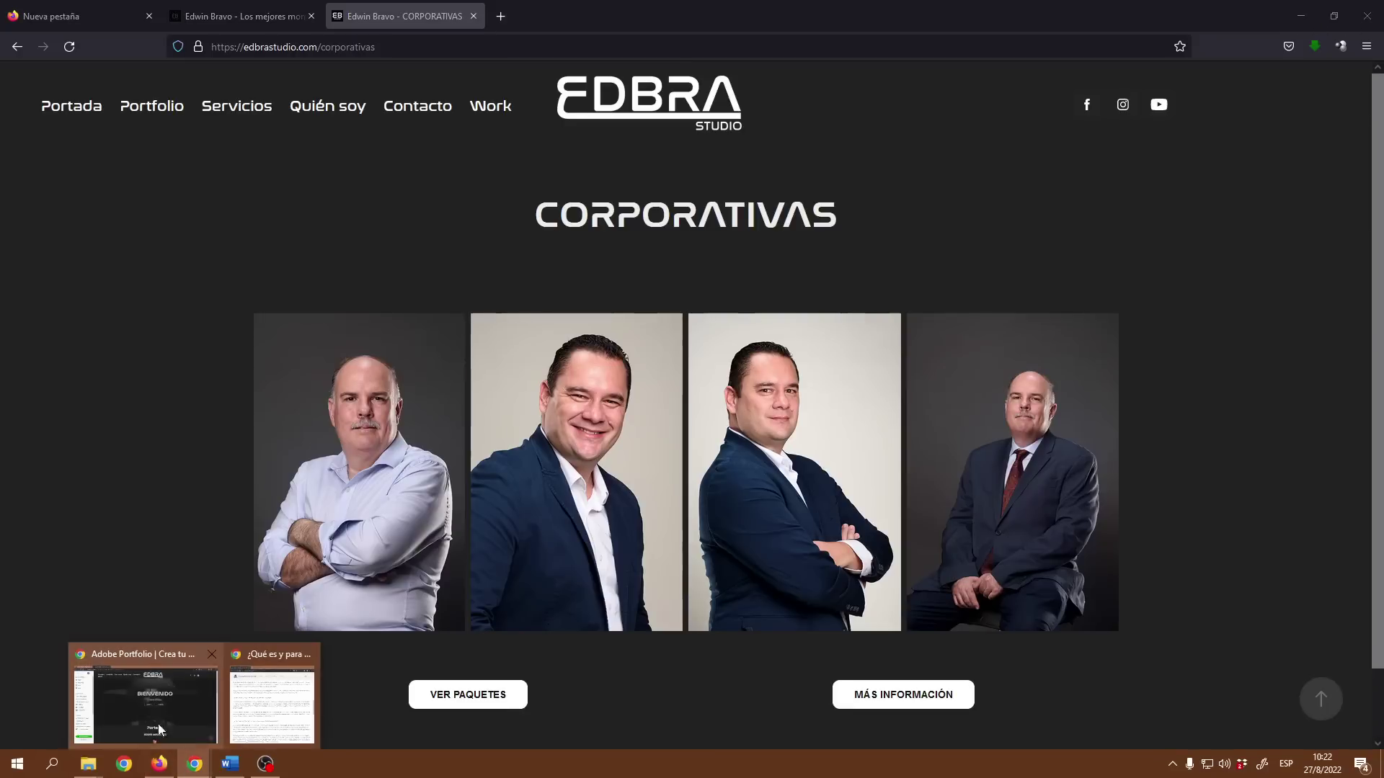
{"action": "left_click", "coordinate": [162, 715]}
{"action": "scroll", "coordinate": [929, 467], "scroll_direction": "down", "scroll_amount": 5}
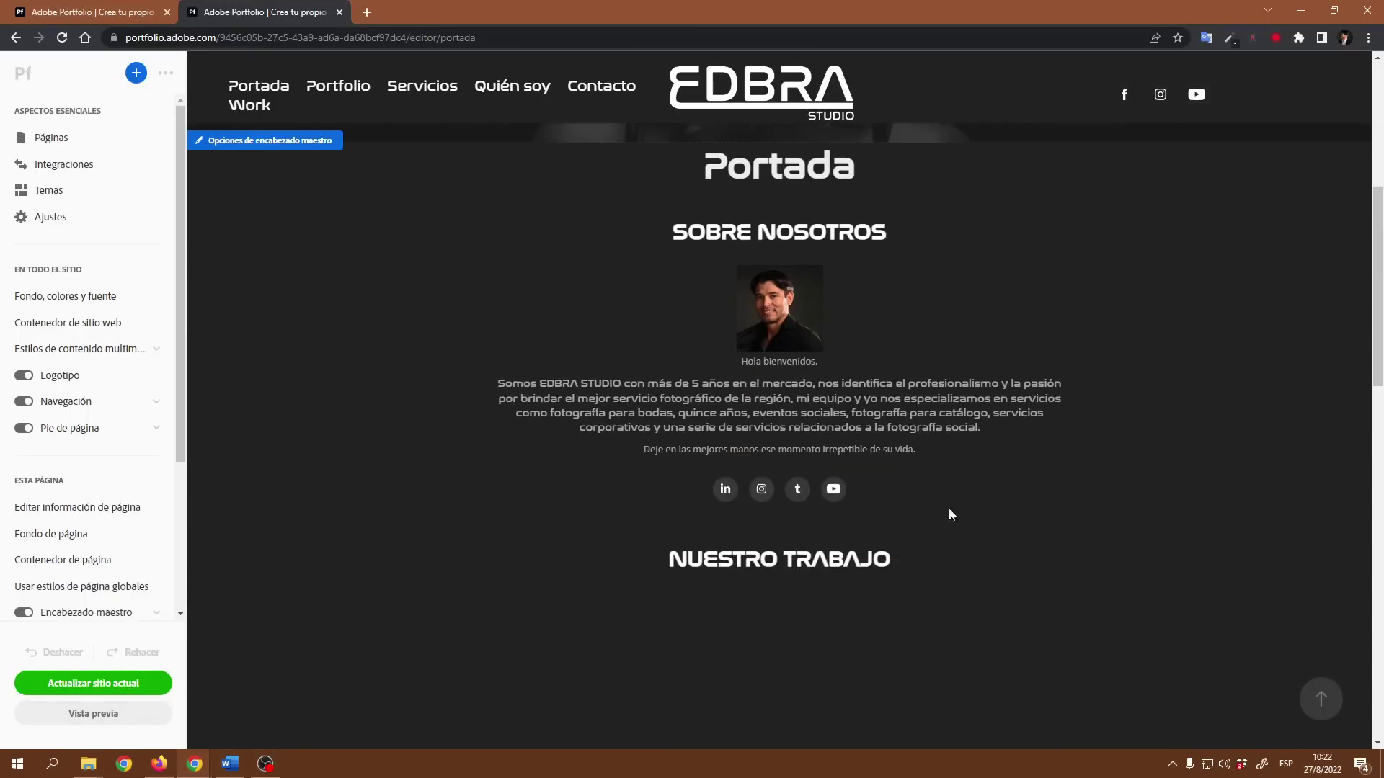
{"action": "scroll", "coordinate": [948, 508], "scroll_direction": "up", "scroll_amount": 6}
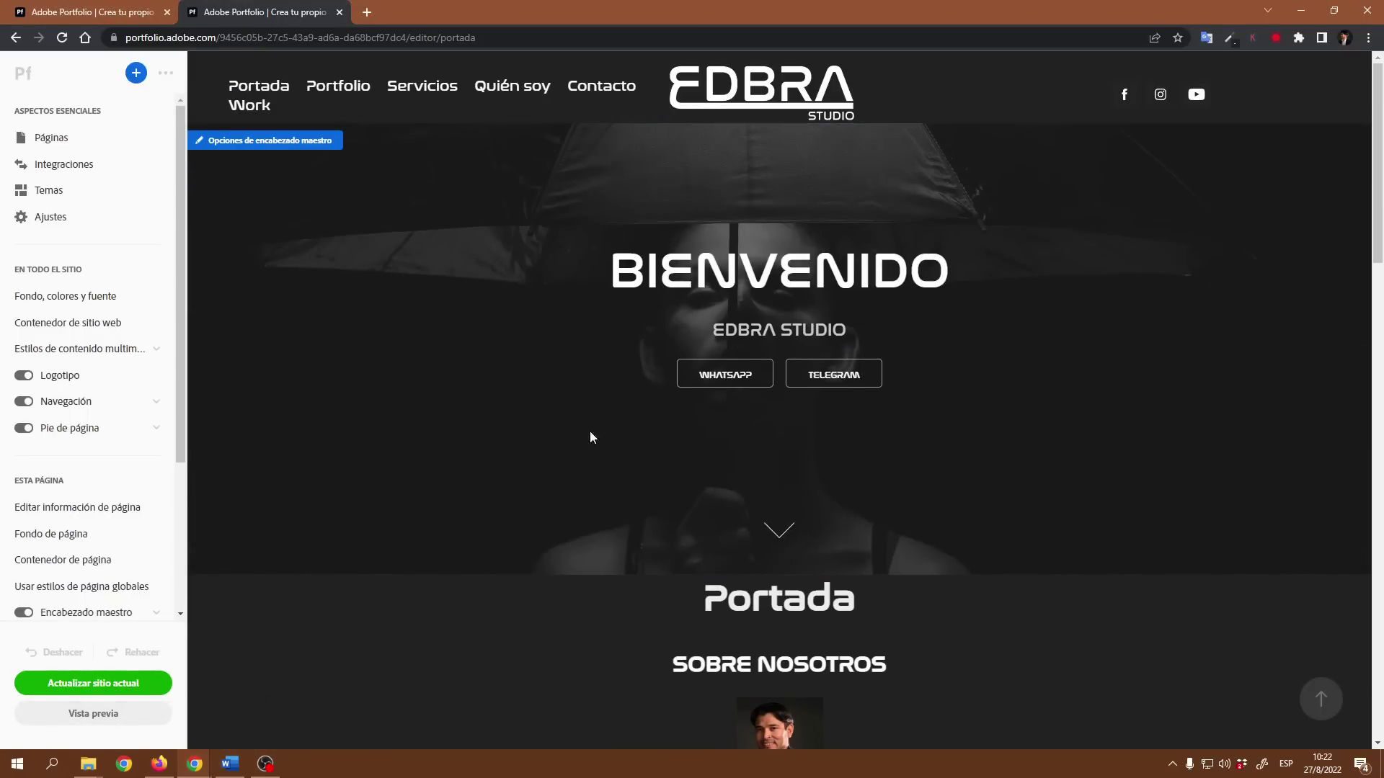
{"action": "scroll", "coordinate": [1038, 465], "scroll_direction": "down", "scroll_amount": 4}
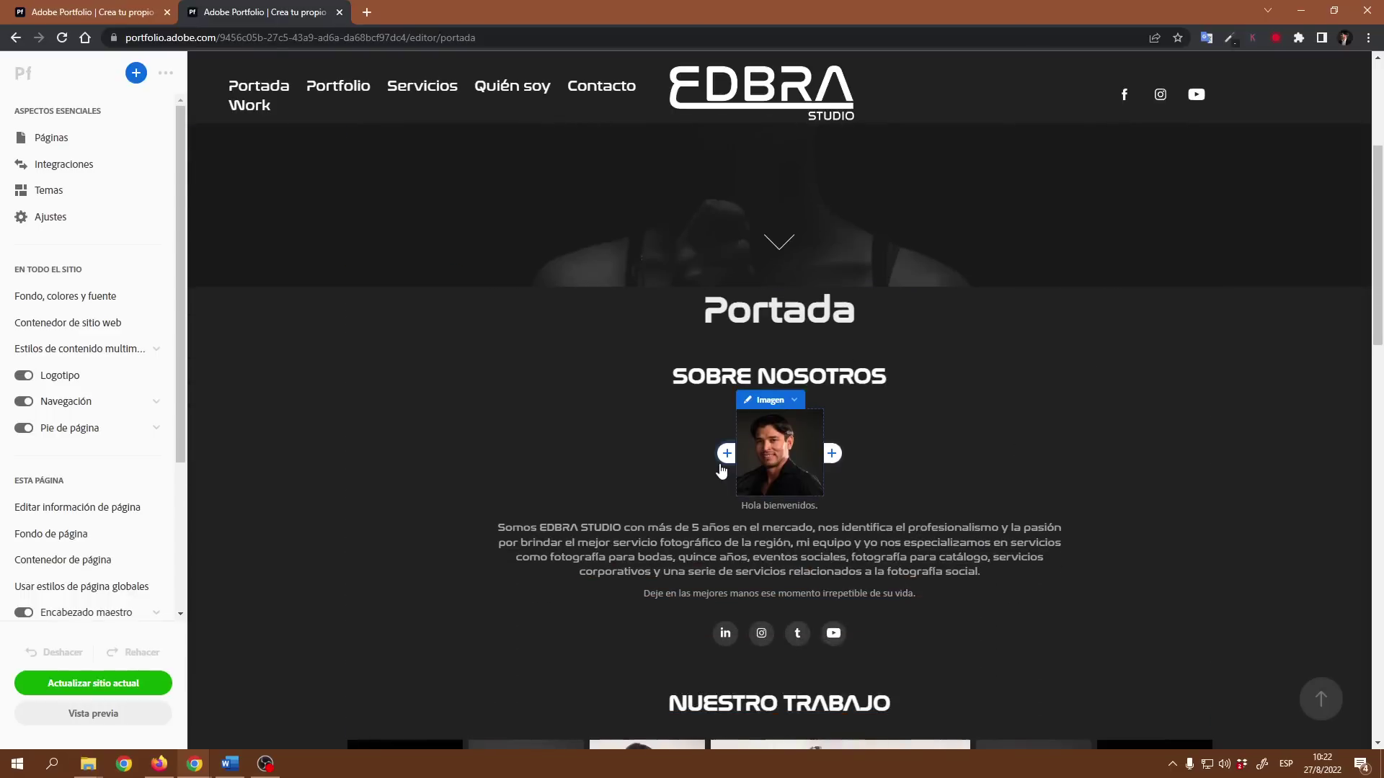
{"action": "scroll", "coordinate": [372, 456], "scroll_direction": "up", "scroll_amount": 1}
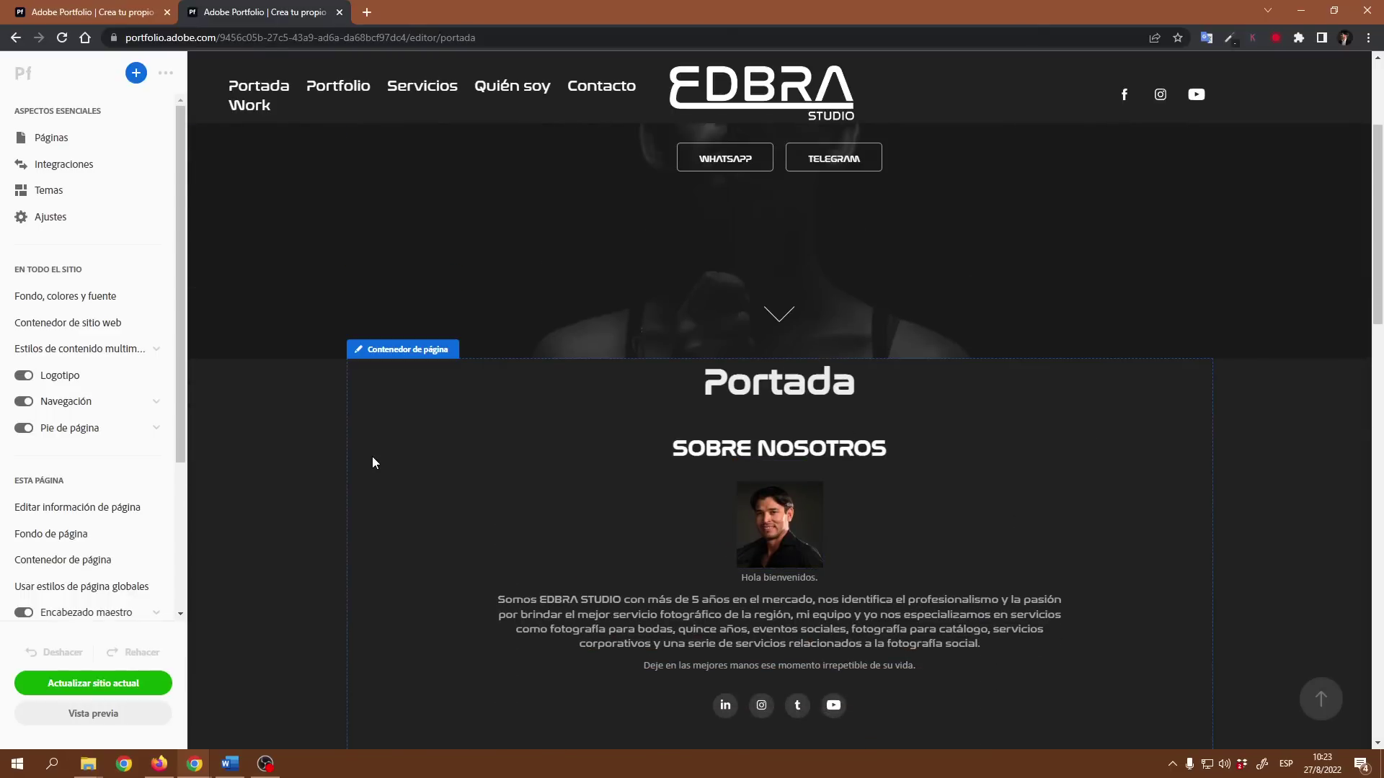
{"action": "scroll", "coordinate": [319, 503], "scroll_direction": "down", "scroll_amount": 2}
{"action": "scroll", "coordinate": [310, 496], "scroll_direction": "up", "scroll_amount": 2}
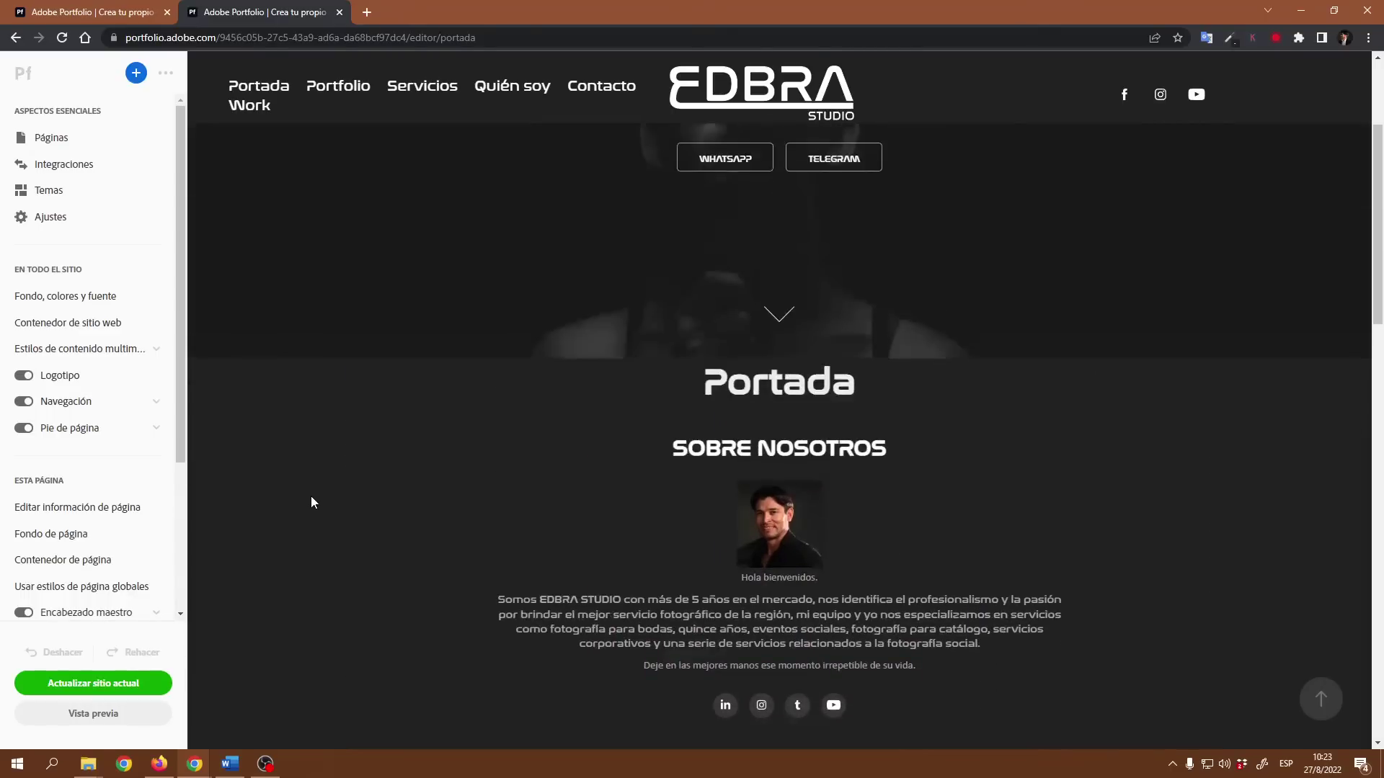